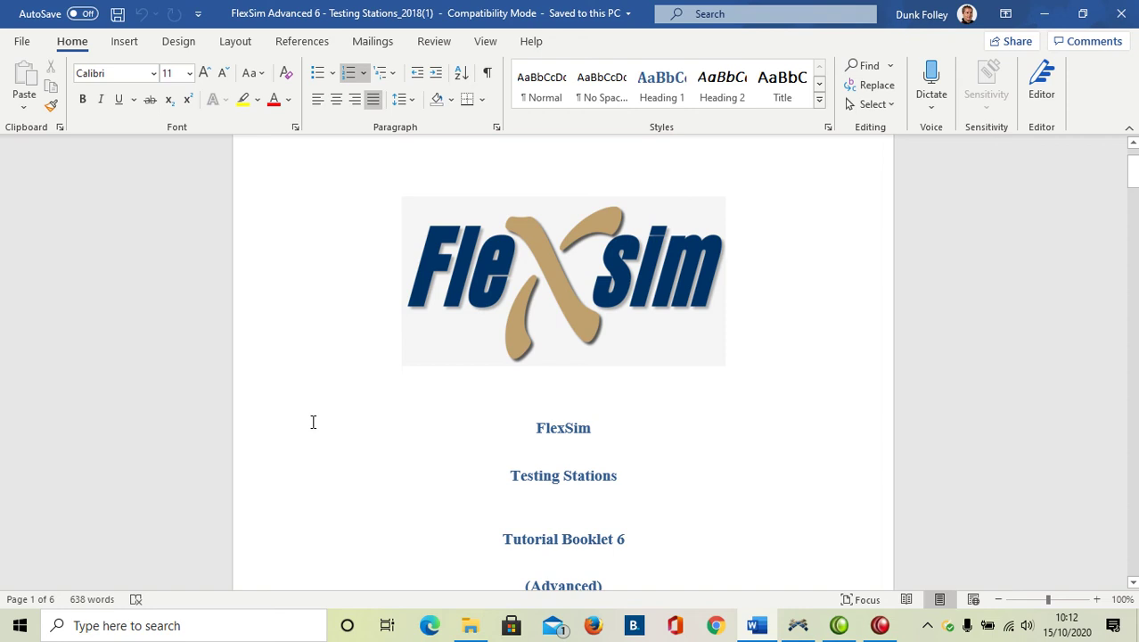
Step: Page through the tutorial's task description and solution steps 1–12 down to the blank page 6
{"action": "scroll", "coordinate": [310, 421], "scroll_direction": "down", "scroll_amount": 1}
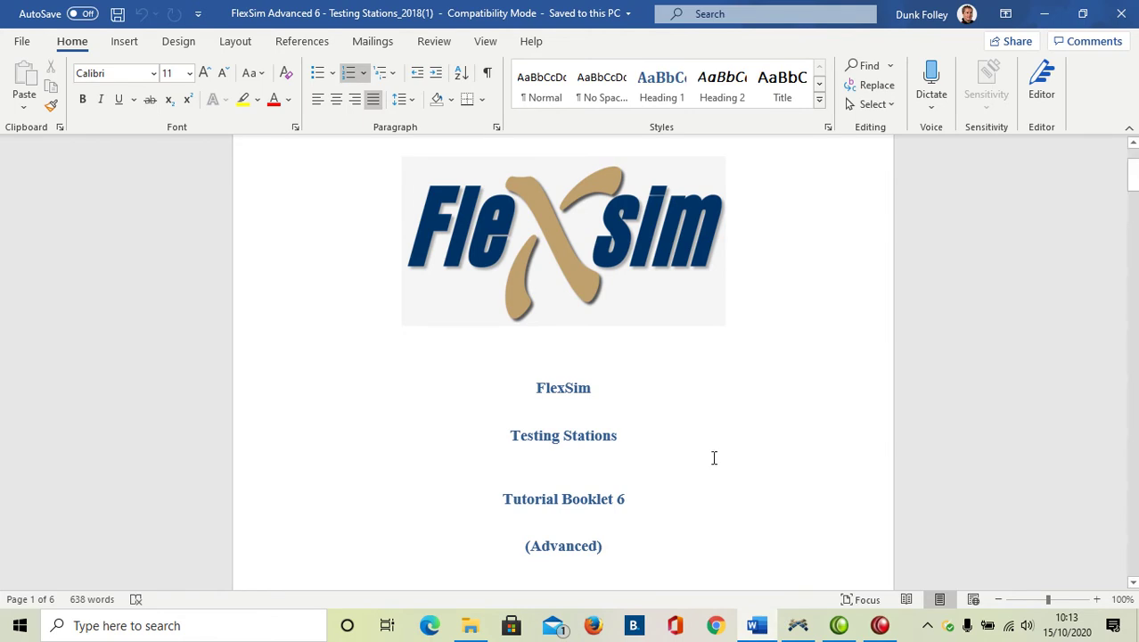
{"action": "scroll", "coordinate": [714, 458], "scroll_direction": "down", "scroll_amount": 3}
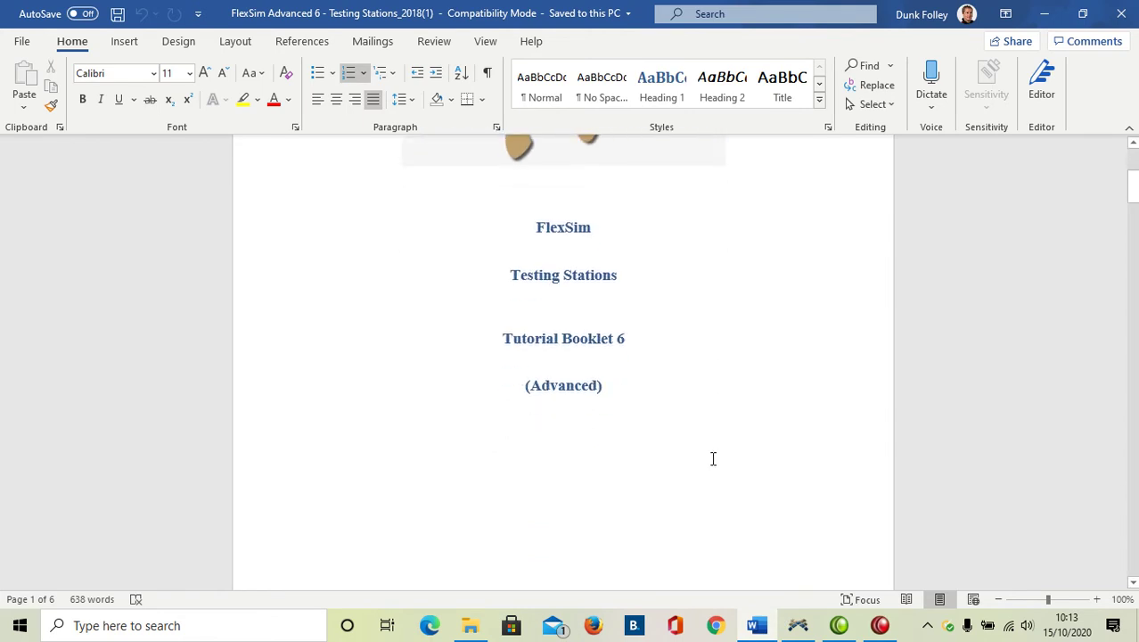
{"action": "scroll", "coordinate": [713, 458], "scroll_direction": "down", "scroll_amount": 15}
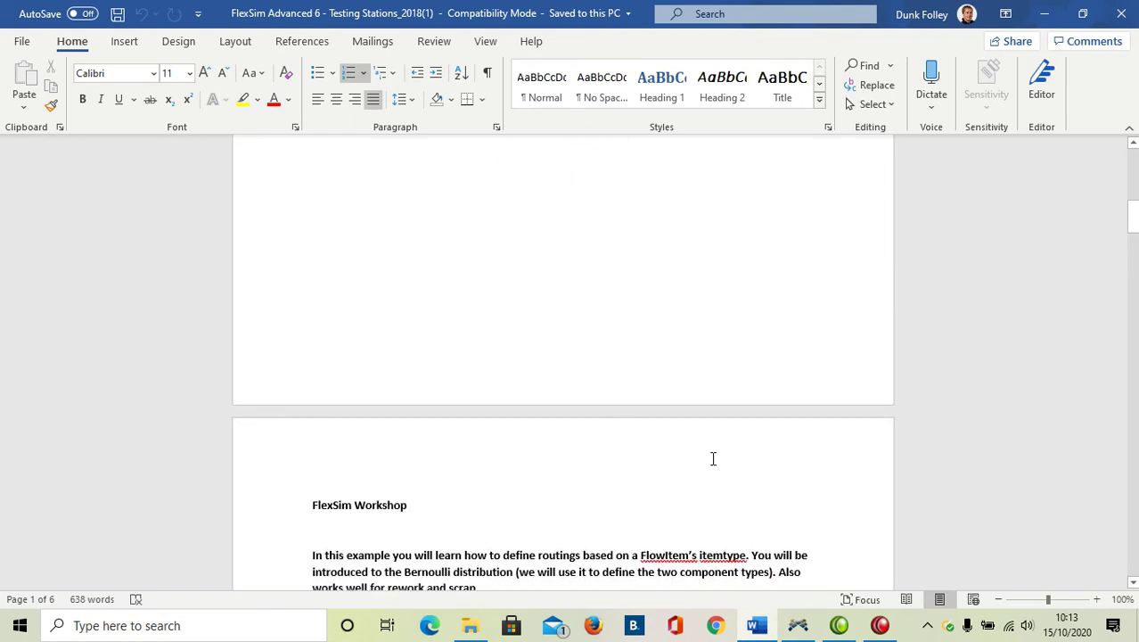
{"action": "scroll", "coordinate": [713, 458], "scroll_direction": "down", "scroll_amount": 3}
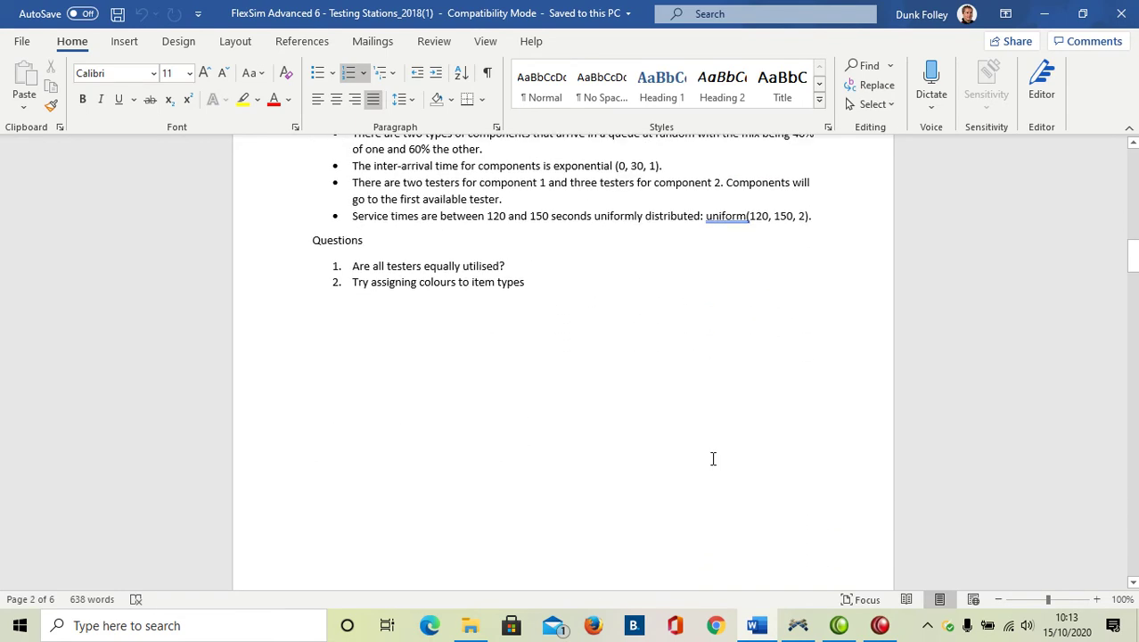
{"action": "scroll", "coordinate": [713, 458], "scroll_direction": "down", "scroll_amount": 15}
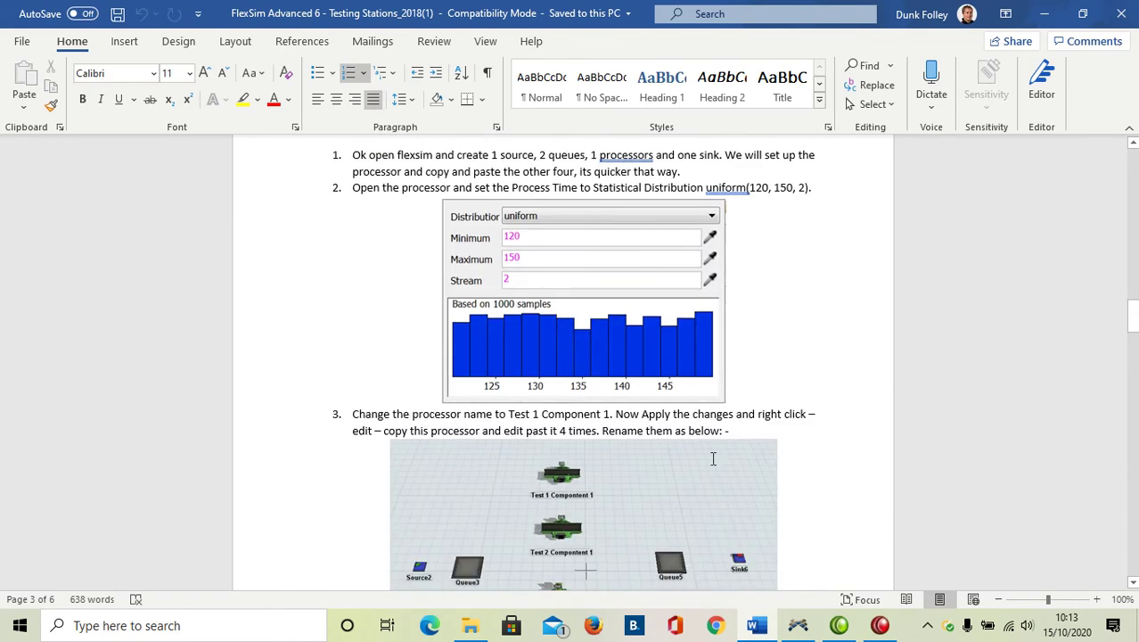
{"action": "scroll", "coordinate": [713, 458], "scroll_direction": "down", "scroll_amount": 4}
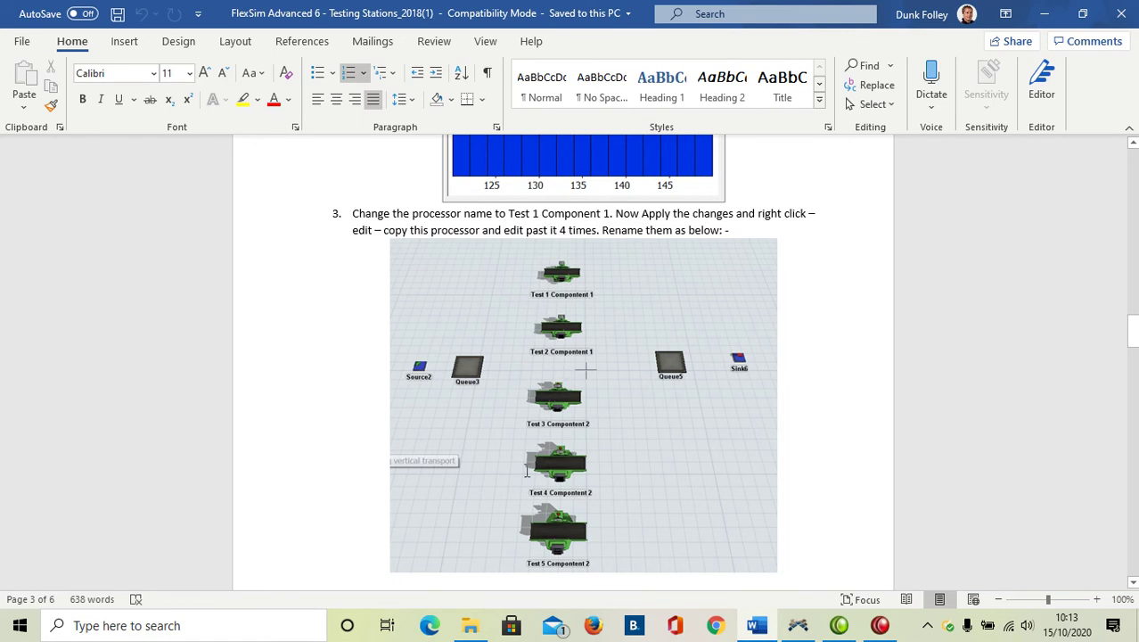
{"action": "scroll", "coordinate": [612, 497], "scroll_direction": "down", "scroll_amount": 5}
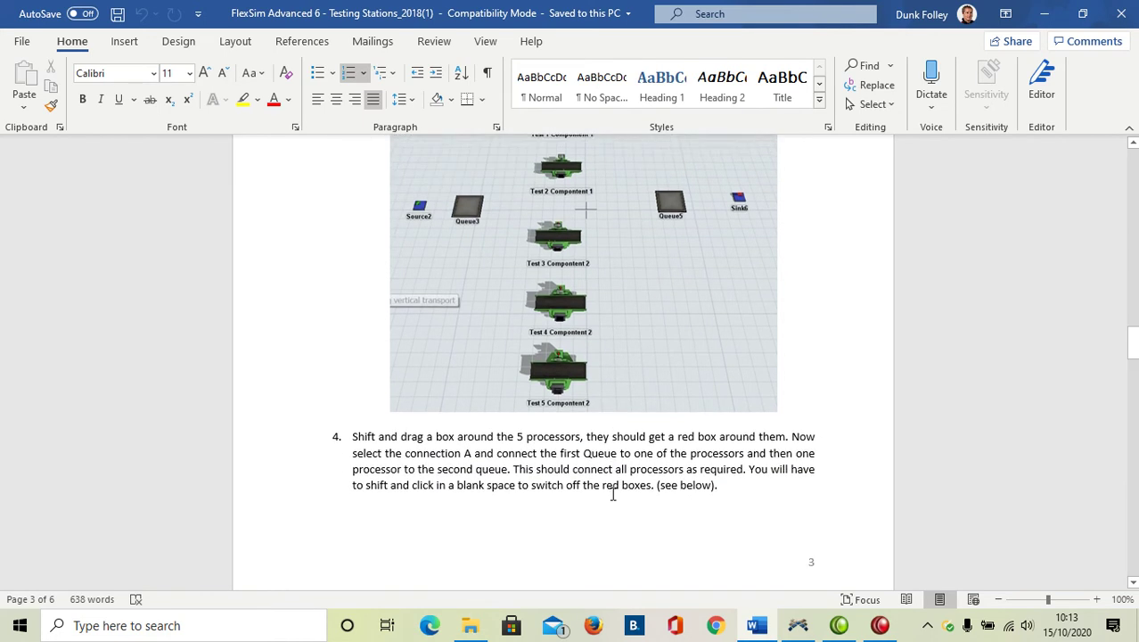
{"action": "scroll", "coordinate": [611, 493], "scroll_direction": "up", "scroll_amount": 6}
{"action": "scroll", "coordinate": [611, 492], "scroll_direction": "up", "scroll_amount": 5}
{"action": "scroll", "coordinate": [607, 489], "scroll_direction": "up", "scroll_amount": 15}
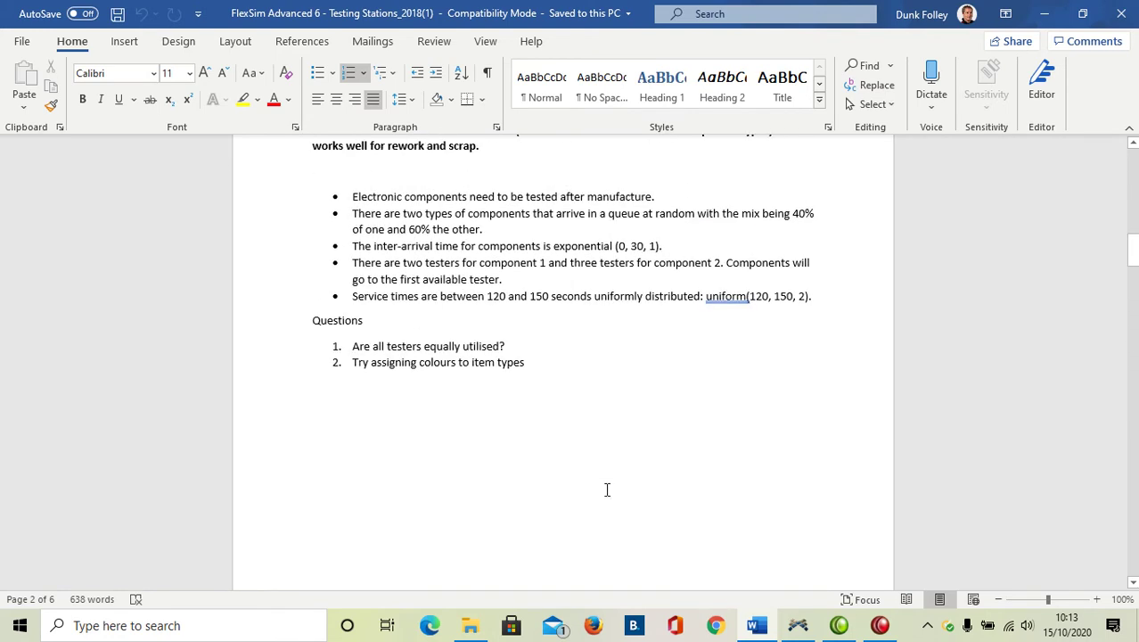
{"action": "scroll", "coordinate": [607, 489], "scroll_direction": "up", "scroll_amount": 1}
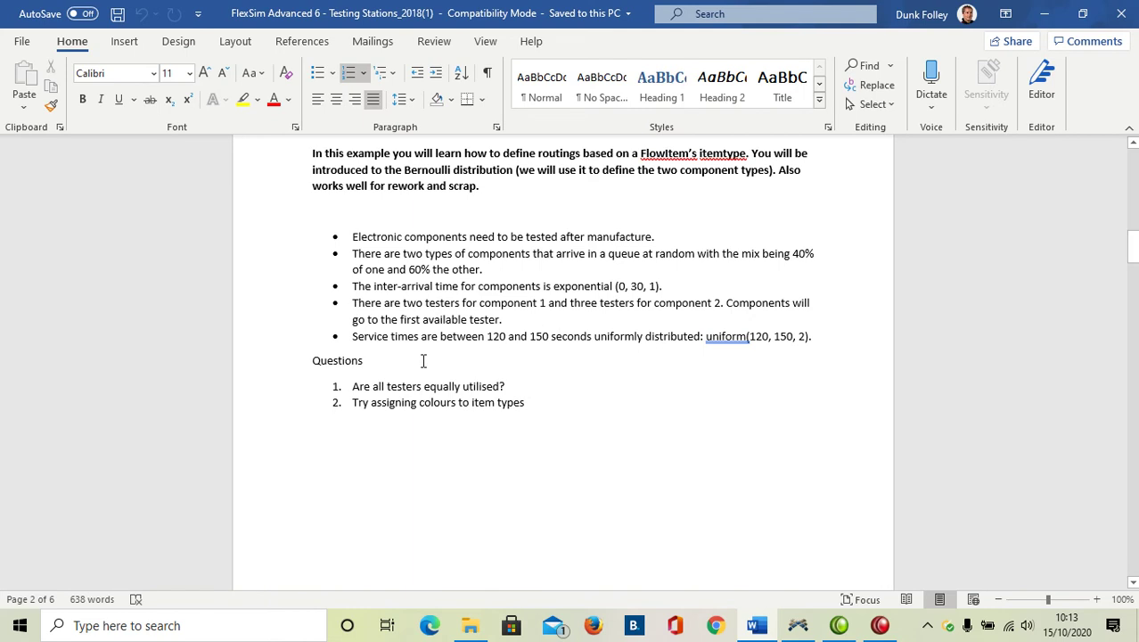
{"action": "scroll", "coordinate": [426, 357], "scroll_direction": "down", "scroll_amount": 20}
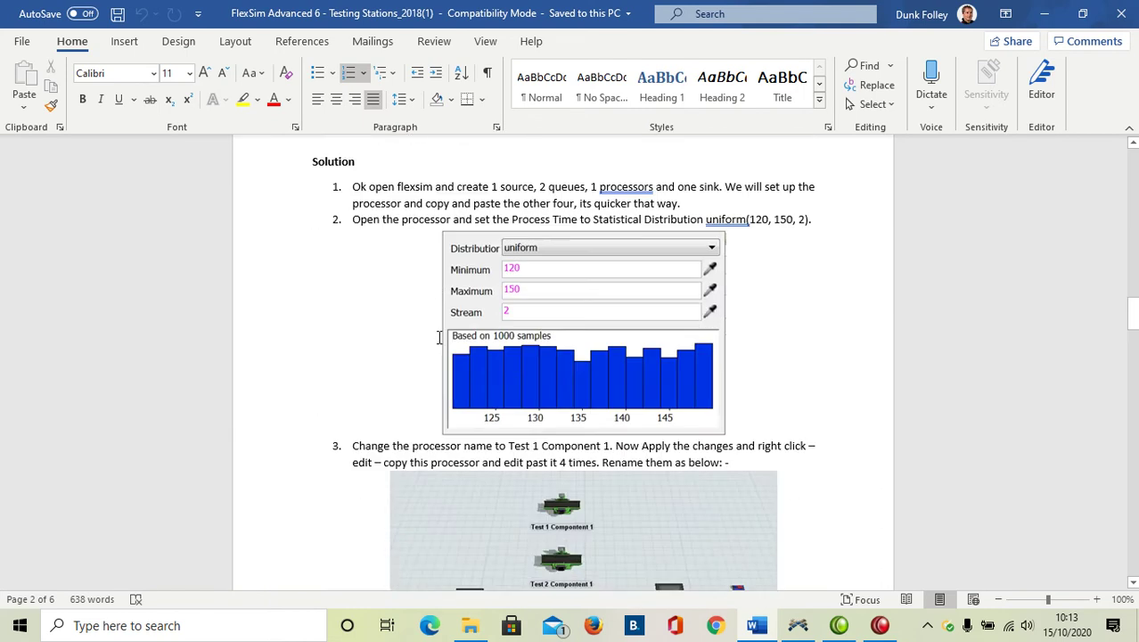
{"action": "scroll", "coordinate": [438, 337], "scroll_direction": "down", "scroll_amount": 6}
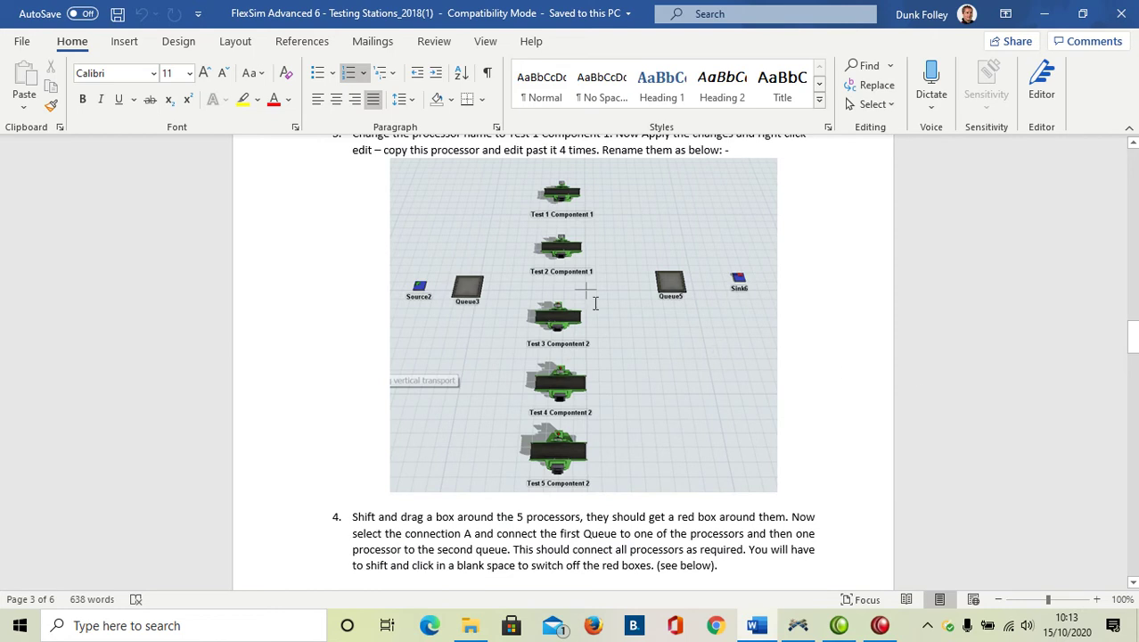
{"action": "scroll", "coordinate": [580, 350], "scroll_direction": "down", "scroll_amount": 12}
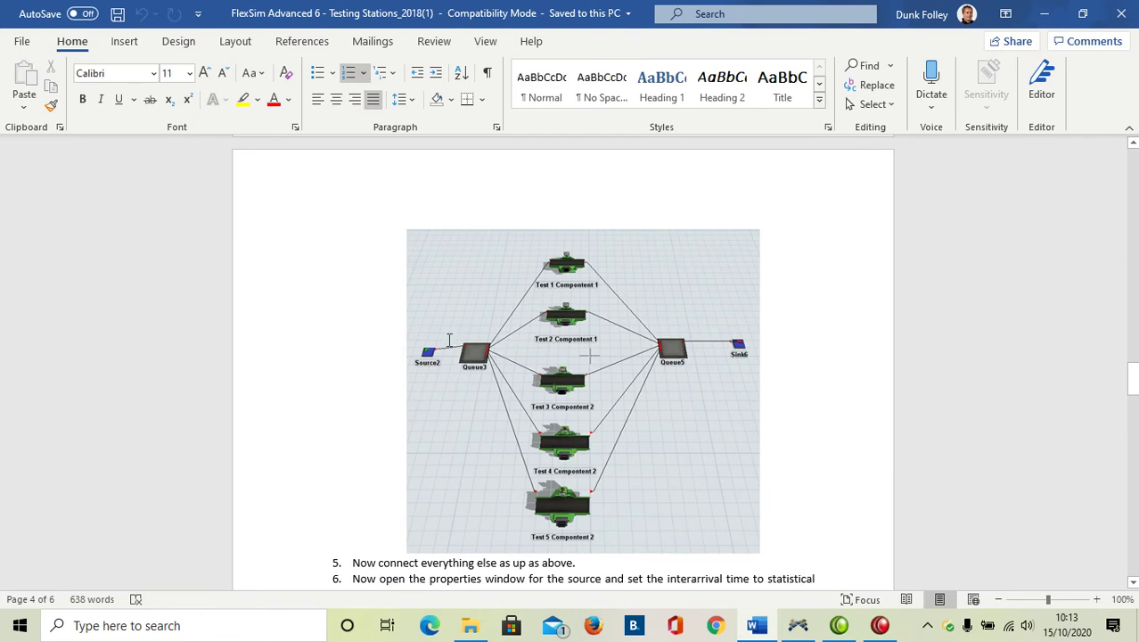
{"action": "scroll", "coordinate": [494, 361], "scroll_direction": "down", "scroll_amount": 8}
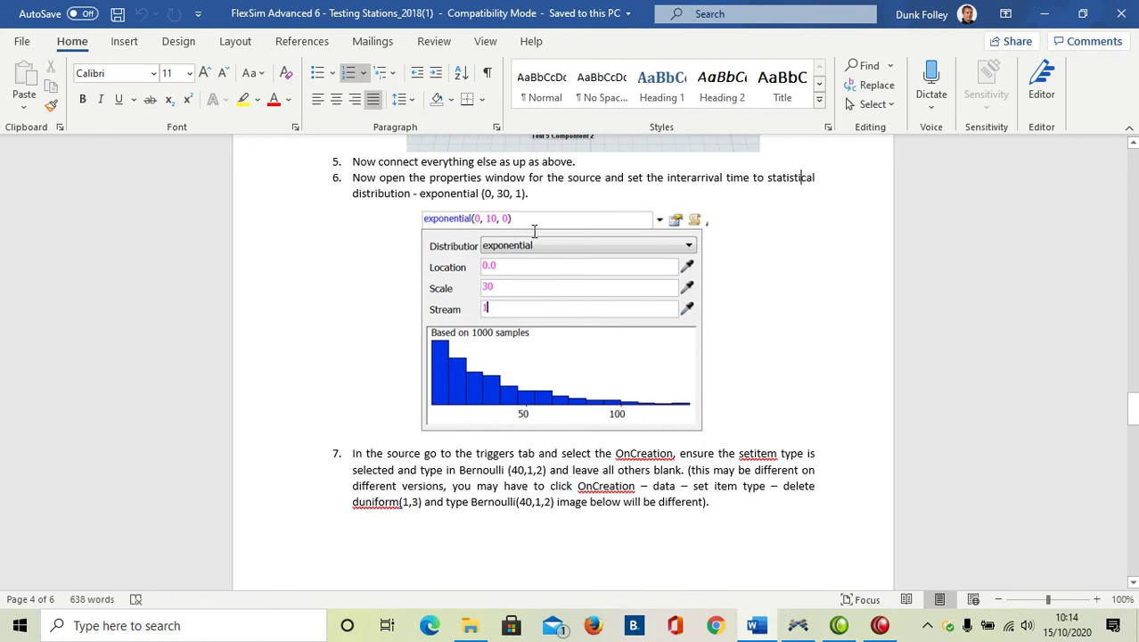
{"action": "scroll", "coordinate": [376, 272], "scroll_direction": "up", "scroll_amount": 1}
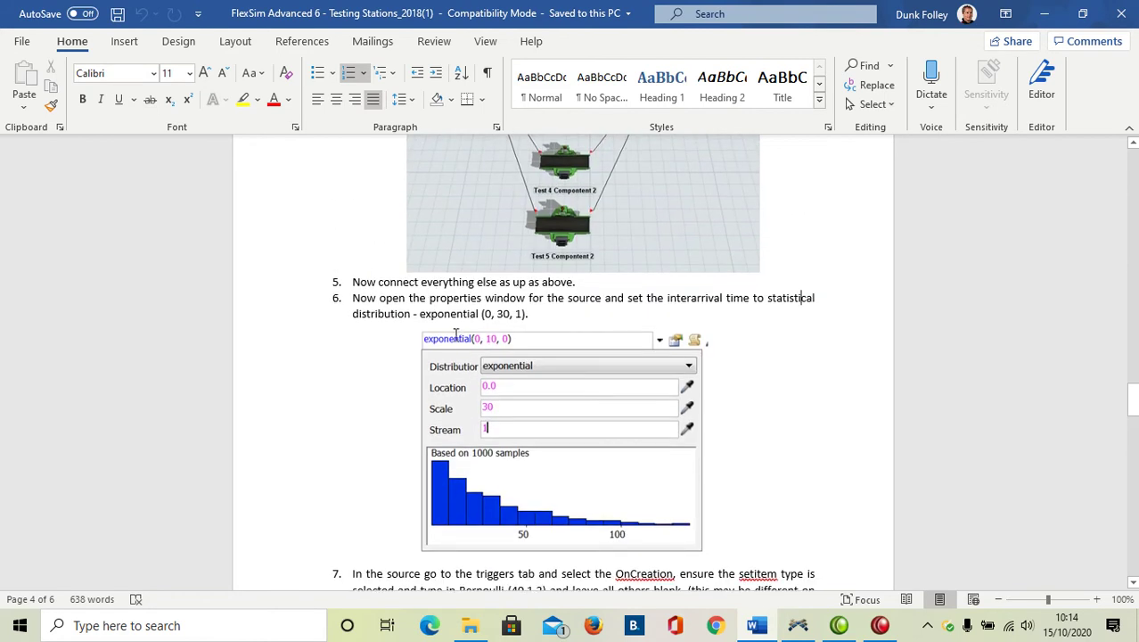
{"action": "scroll", "coordinate": [452, 337], "scroll_direction": "down", "scroll_amount": 15}
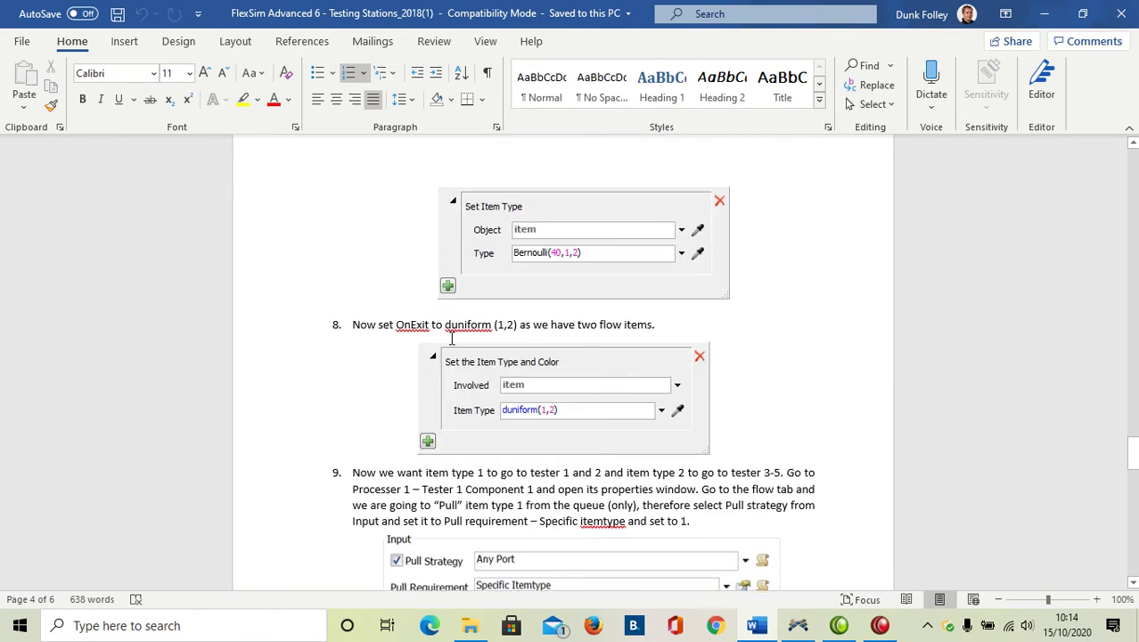
{"action": "scroll", "coordinate": [421, 347], "scroll_direction": "down", "scroll_amount": 10}
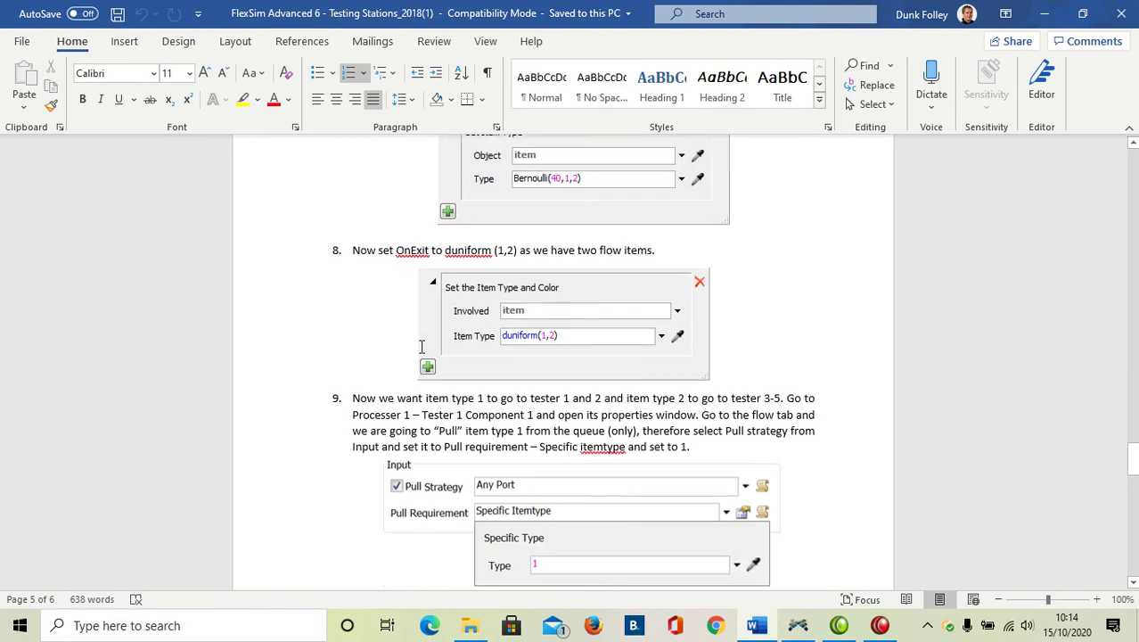
{"action": "scroll", "coordinate": [421, 347], "scroll_direction": "up", "scroll_amount": 2}
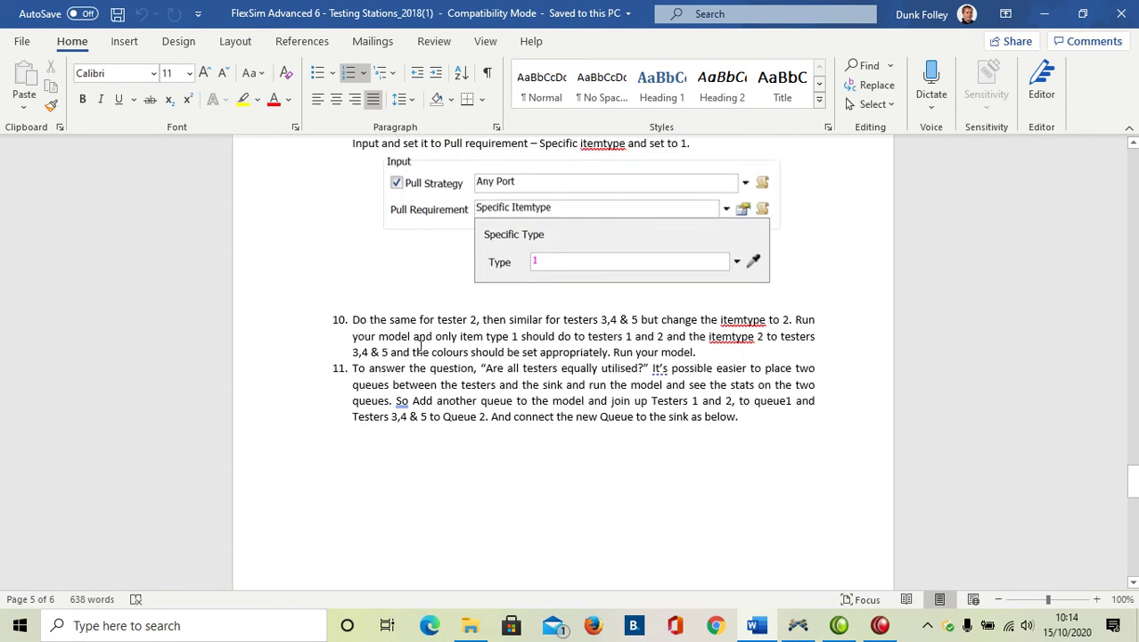
{"action": "scroll", "coordinate": [421, 348], "scroll_direction": "up", "scroll_amount": 2}
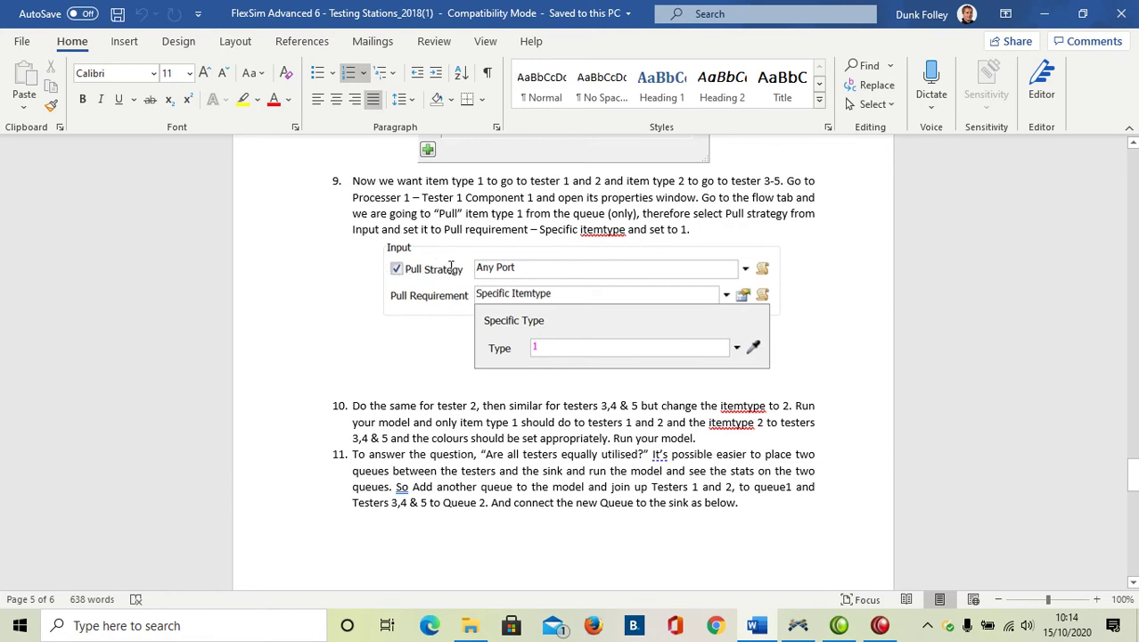
{"action": "scroll", "coordinate": [410, 269], "scroll_direction": "down", "scroll_amount": 18}
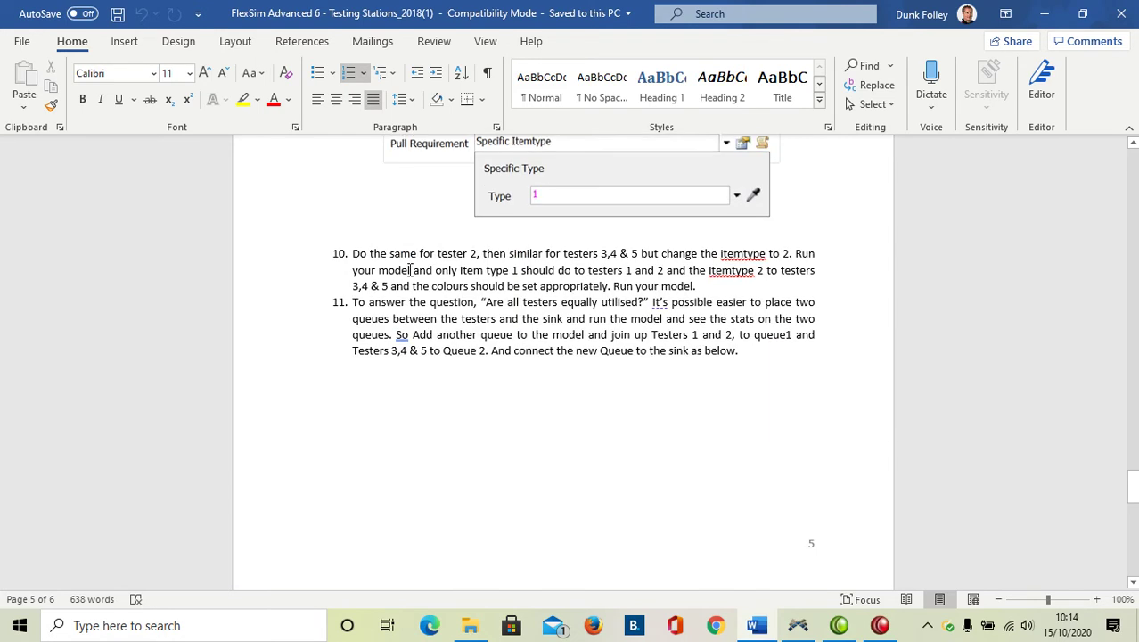
{"action": "scroll", "coordinate": [410, 269], "scroll_direction": "down", "scroll_amount": 9}
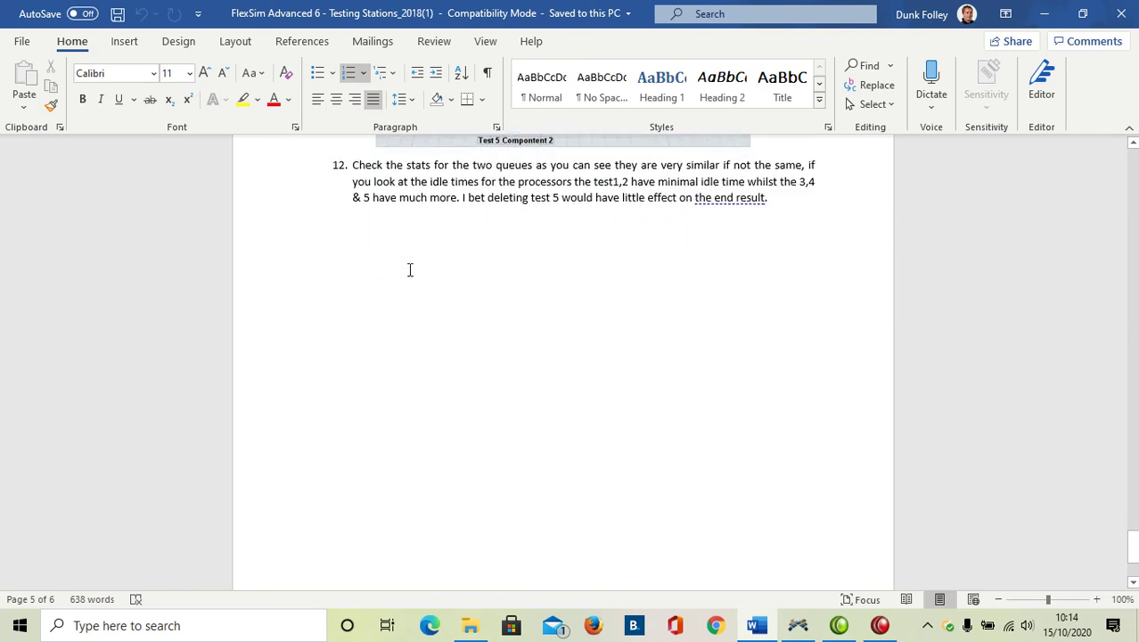
{"action": "scroll", "coordinate": [410, 269], "scroll_direction": "down", "scroll_amount": 3}
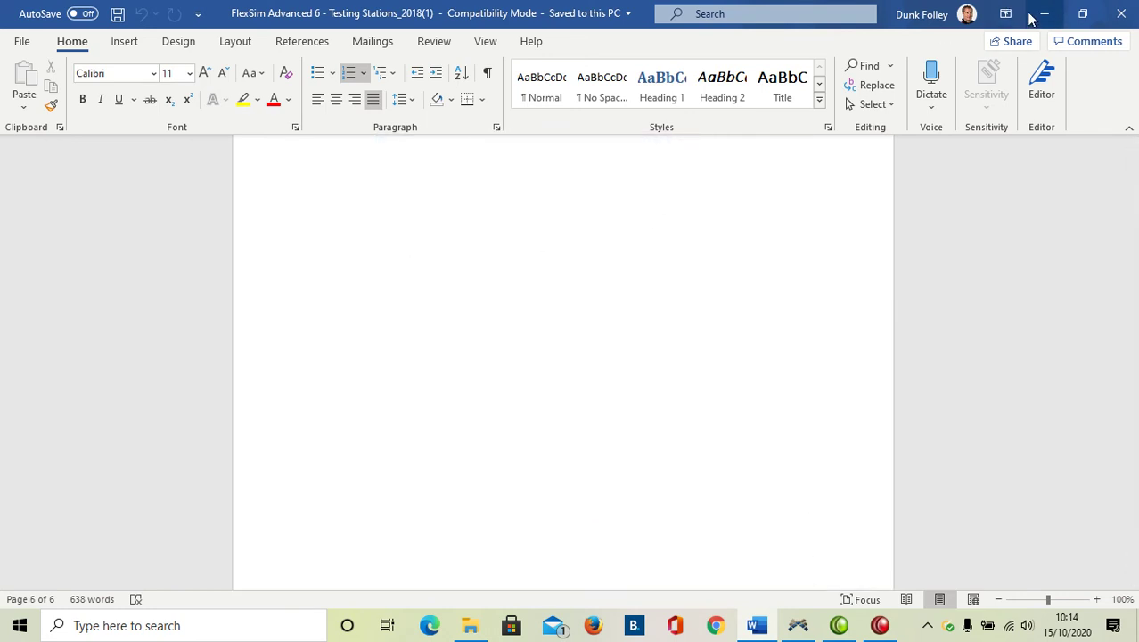
Step: Start a new FlexSim model with Minutes as time units, keeping Meters and Liters
{"action": "left_click", "coordinate": [798, 625]}
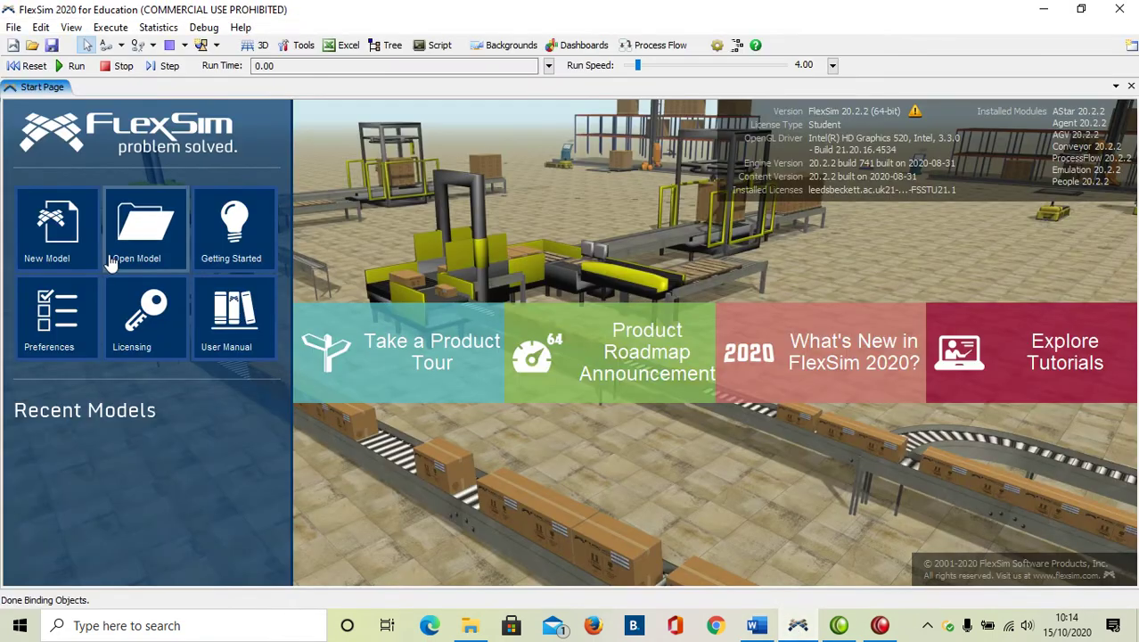
{"action": "left_click", "coordinate": [58, 223]}
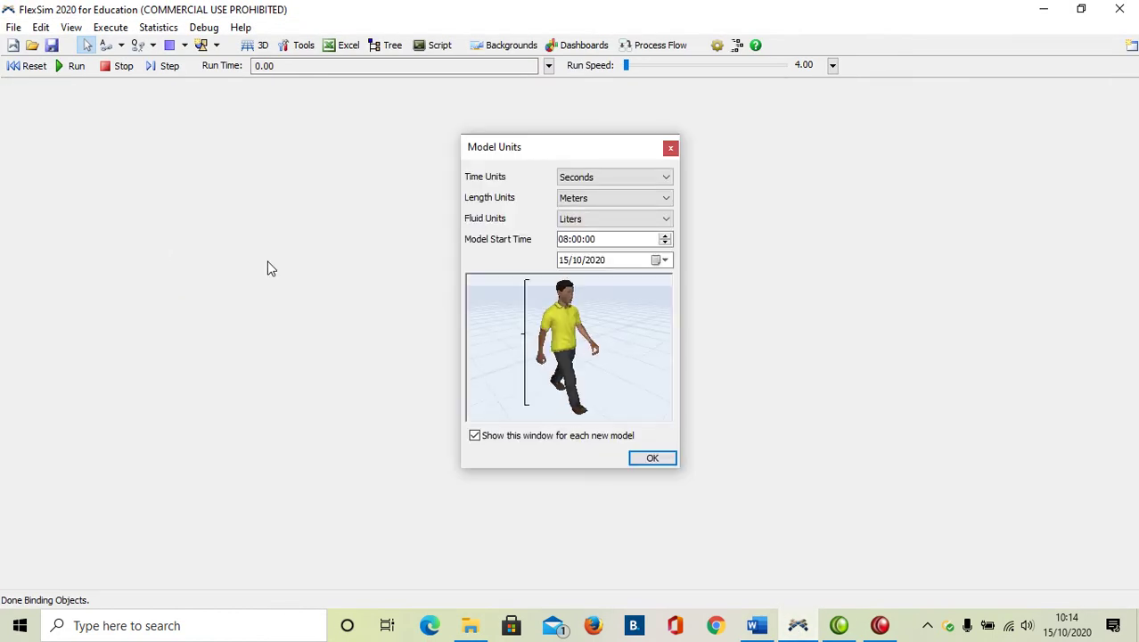
{"action": "left_click", "coordinate": [667, 177]}
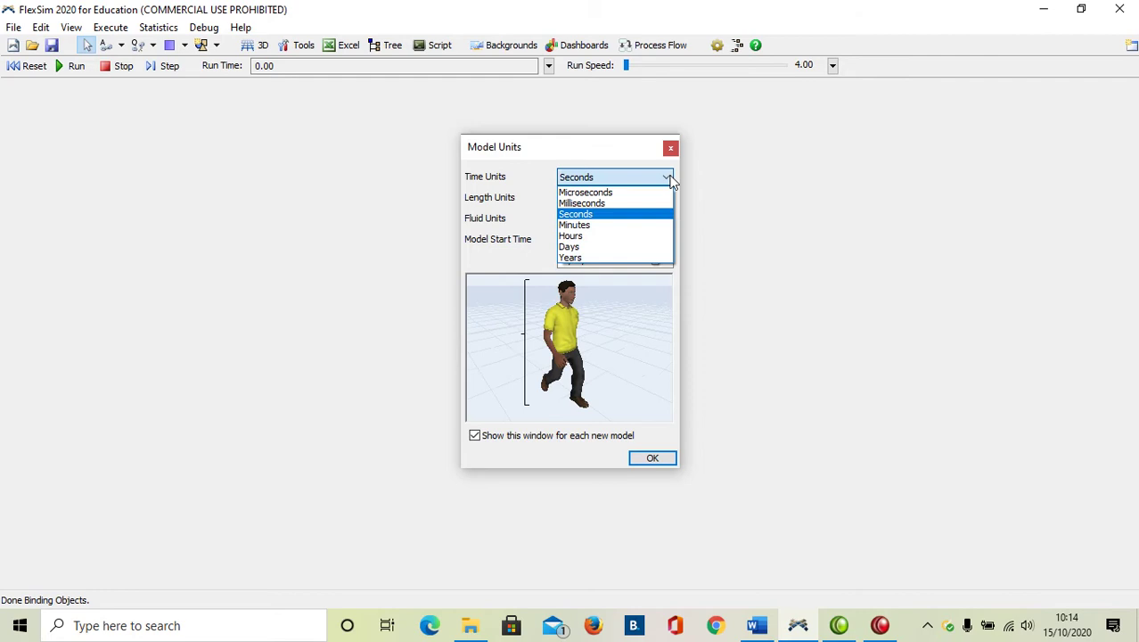
{"action": "left_click", "coordinate": [601, 228]}
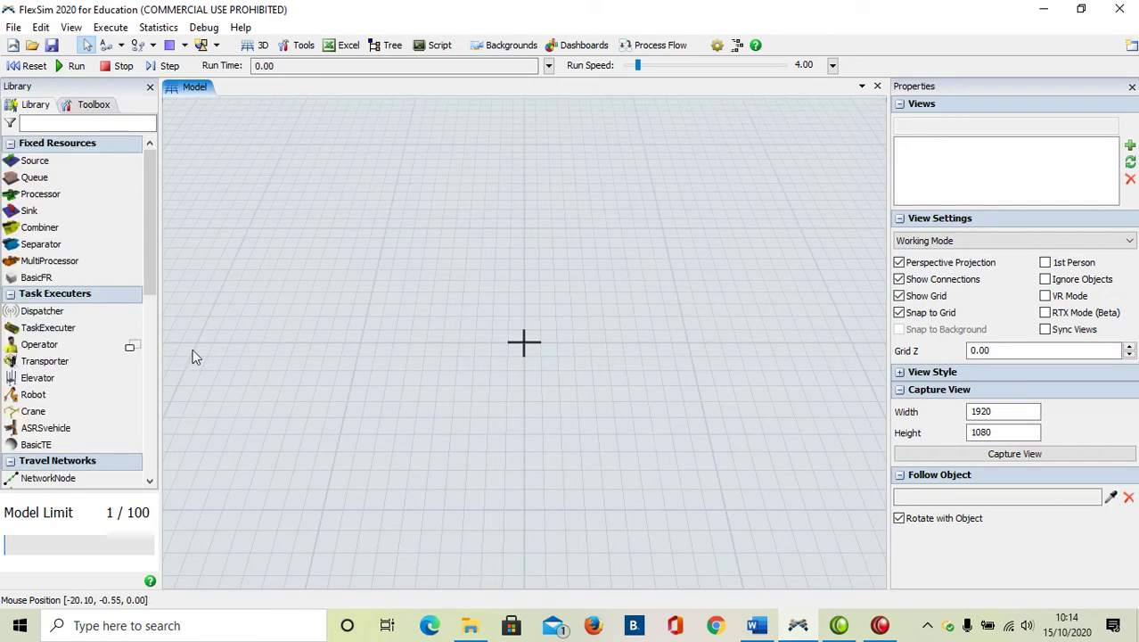
Step: Place Source1, Queue1 and five processors stacked vertically on the grid
{"action": "left_click_drag", "start_coordinate": [46, 165], "coordinate": [251, 316]}
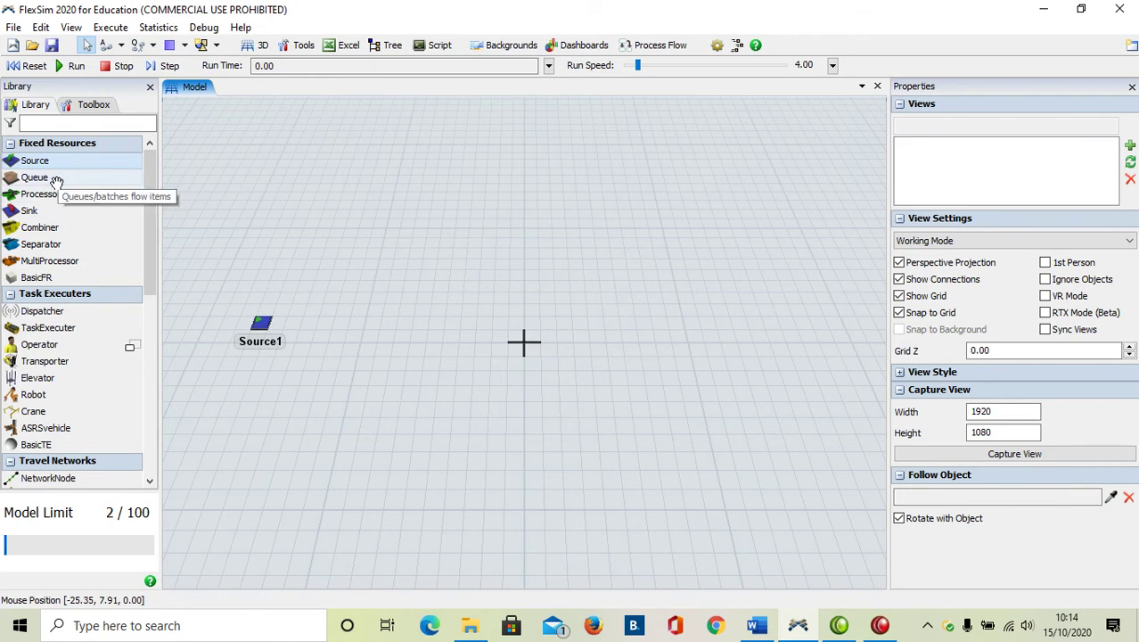
{"action": "left_click_drag", "start_coordinate": [68, 180], "coordinate": [350, 313]}
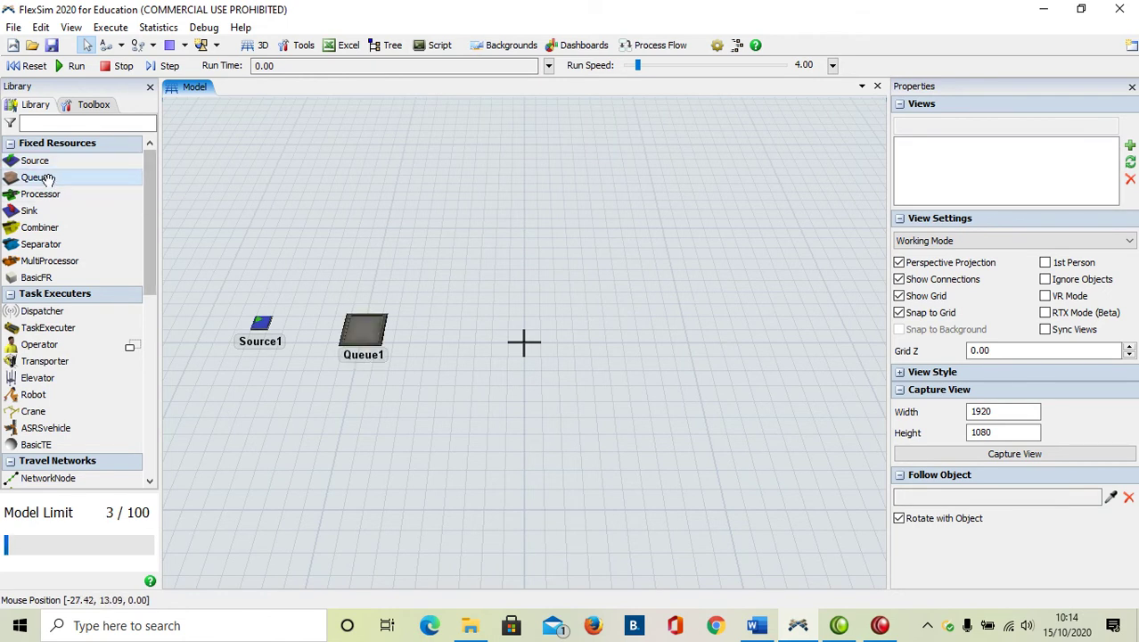
{"action": "left_click_drag", "start_coordinate": [40, 193], "coordinate": [501, 164]}
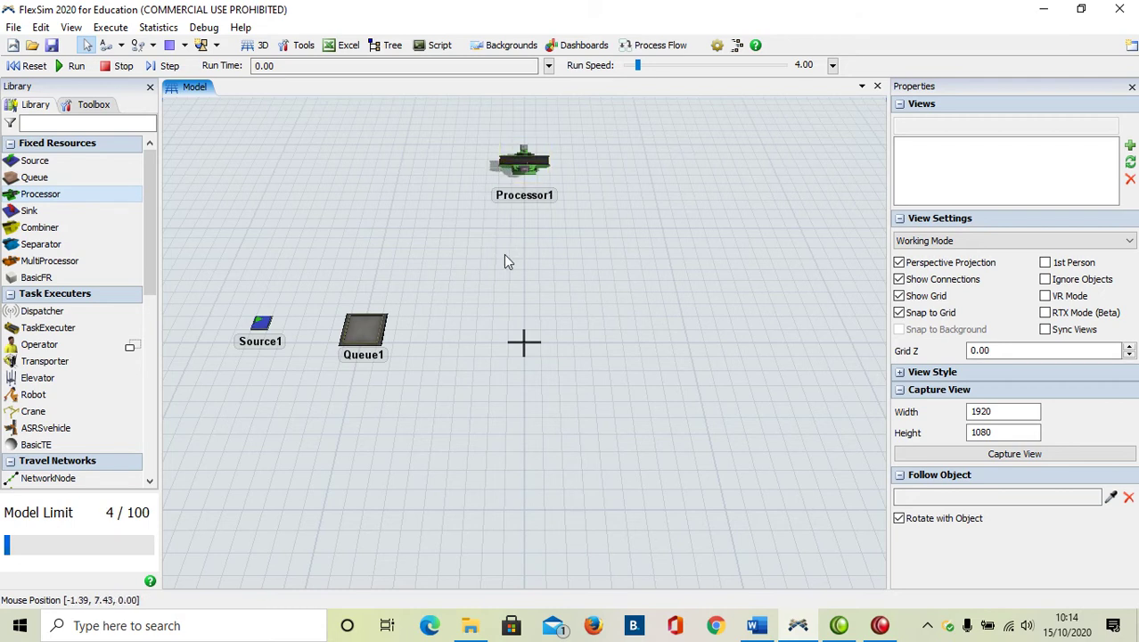
{"action": "key", "text": "a"}
{"action": "left_click", "coordinate": [508, 259]}
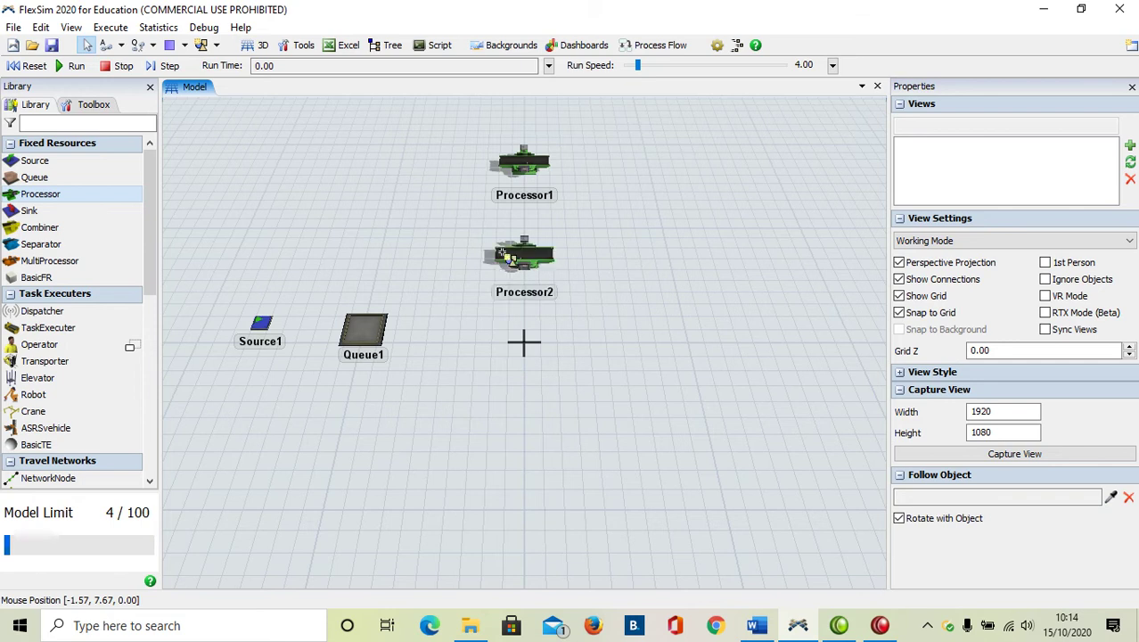
{"action": "left_click", "coordinate": [506, 368]}
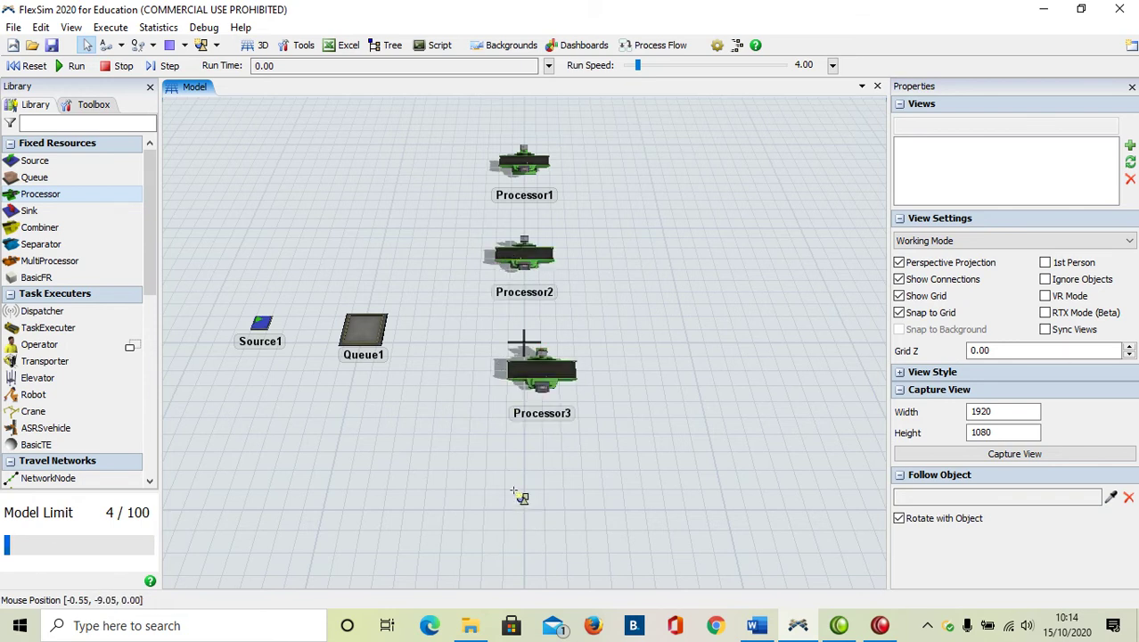
{"action": "left_click", "coordinate": [517, 469]}
{"action": "left_click_drag", "start_coordinate": [422, 440], "coordinate": [399, 366]}
{"action": "left_click", "coordinate": [488, 517]}
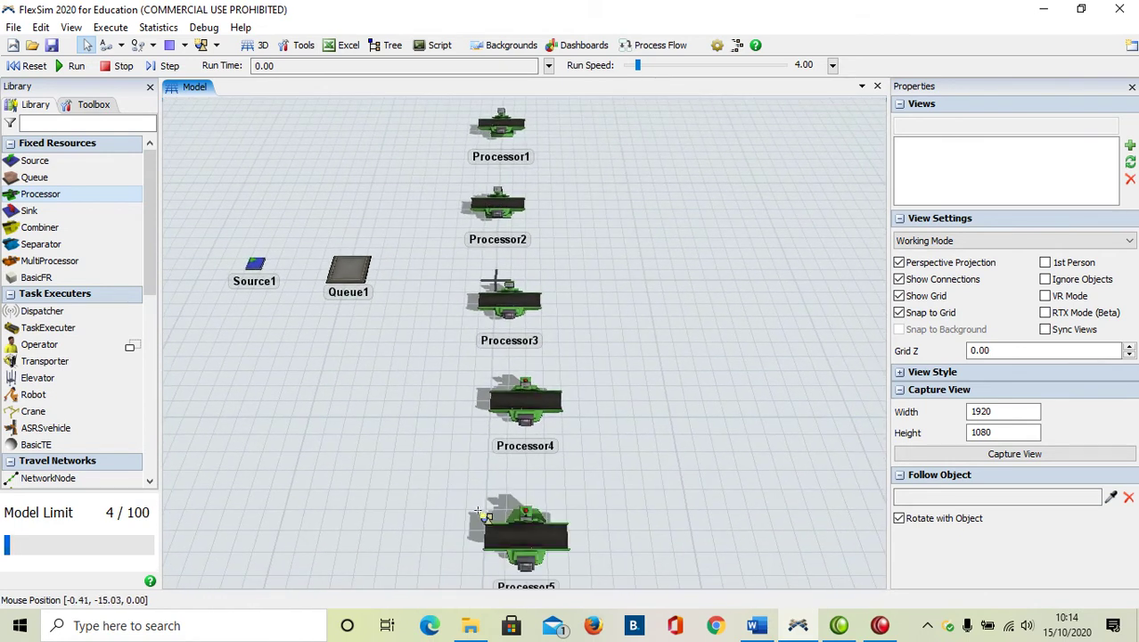
{"action": "left_click_drag", "start_coordinate": [592, 334], "coordinate": [550, 301]}
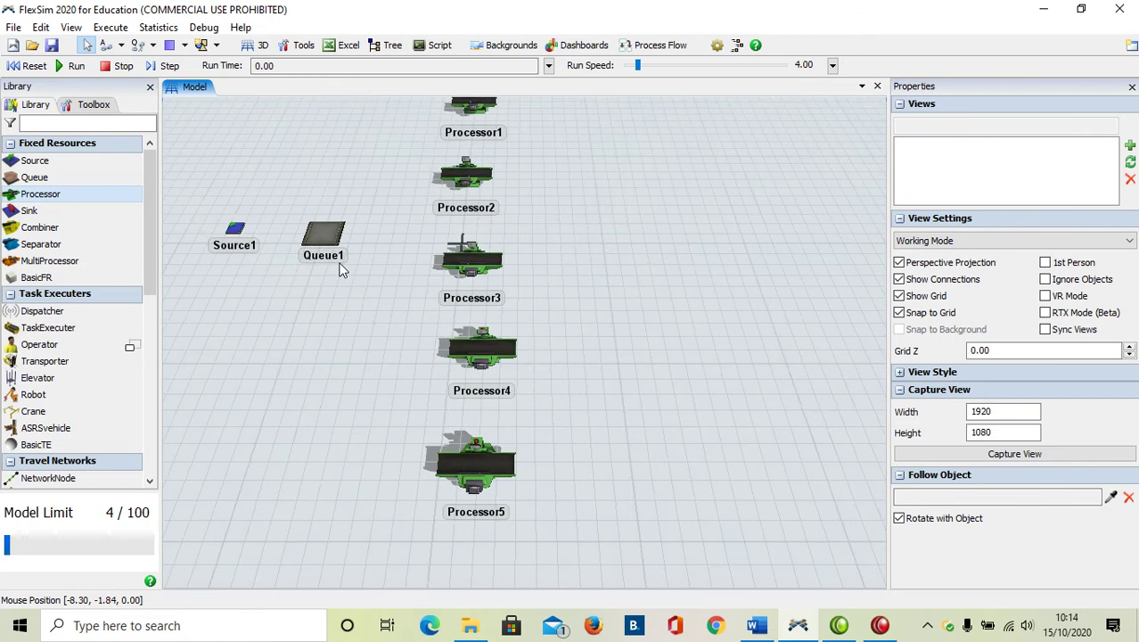
Step: Add Queue2 and Sink1 on the right and connect Source1 to Queue1
{"action": "left_click_drag", "start_coordinate": [49, 178], "coordinate": [595, 246]}
{"action": "left_click_drag", "start_coordinate": [56, 211], "coordinate": [724, 251]}
{"action": "right_click_drag", "start_coordinate": [300, 265], "coordinate": [306, 350]}
{"action": "left_click_drag", "start_coordinate": [252, 279], "coordinate": [345, 274]}
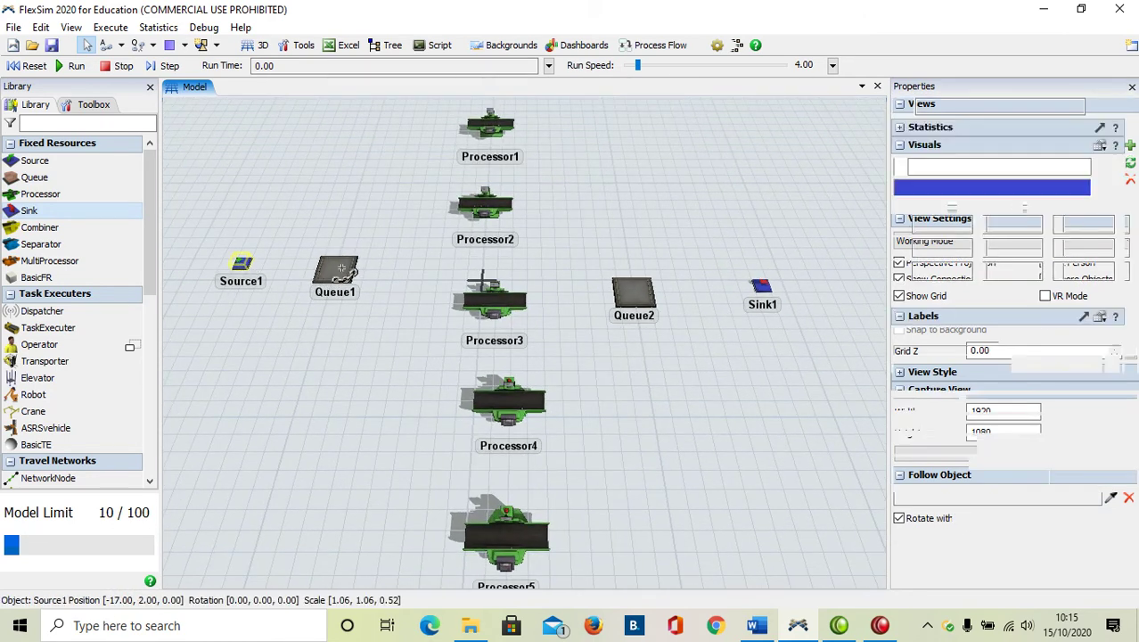
Step: Connect Queue1 to all five selected processors
{"action": "left_click", "coordinate": [381, 331]}
{"action": "scroll", "coordinate": [381, 331], "scroll_direction": "down", "scroll_amount": 3}
{"action": "scroll", "coordinate": [320, 370], "scroll_direction": "down", "scroll_amount": 2}
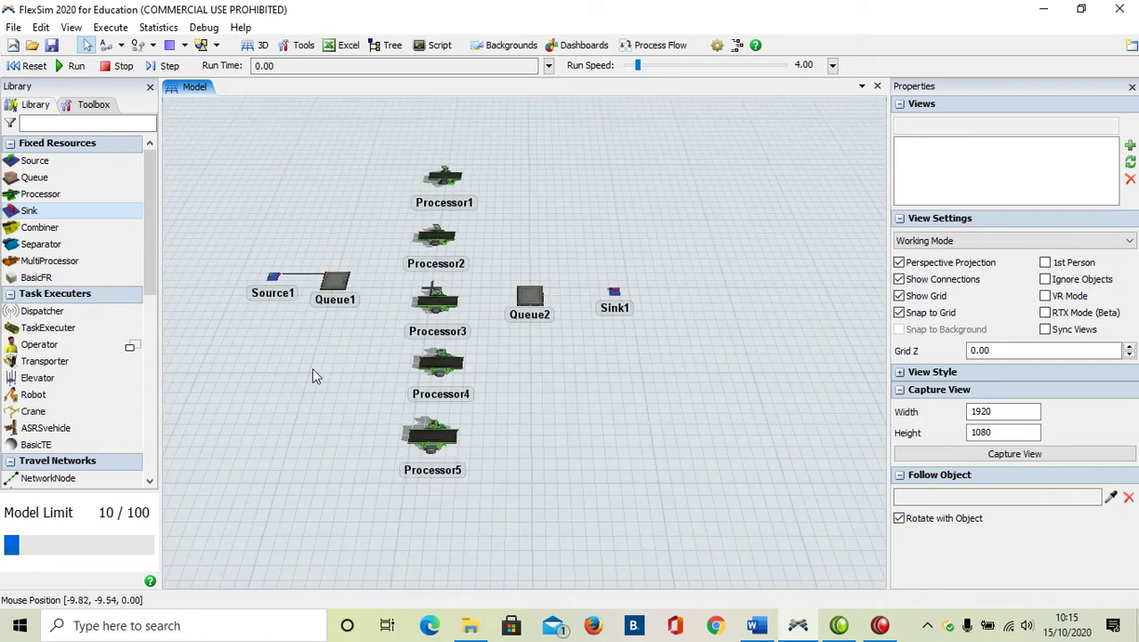
{"action": "scroll", "coordinate": [341, 391], "scroll_direction": "down", "scroll_amount": 2}
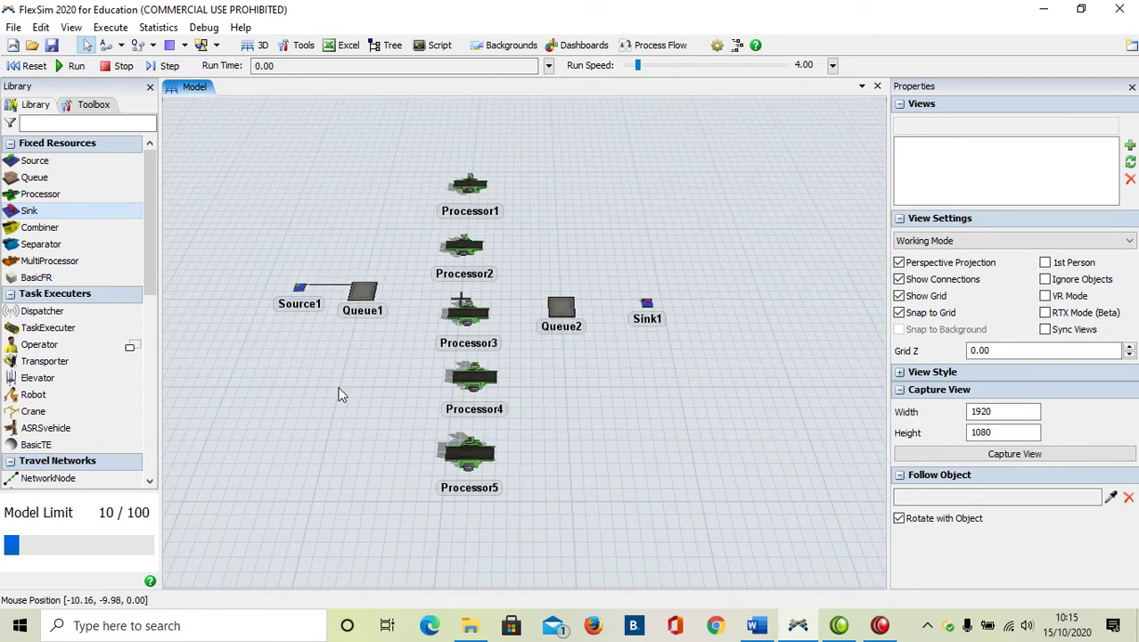
{"action": "left_click_drag", "start_coordinate": [522, 145], "coordinate": [441, 518], "text": "shift"}
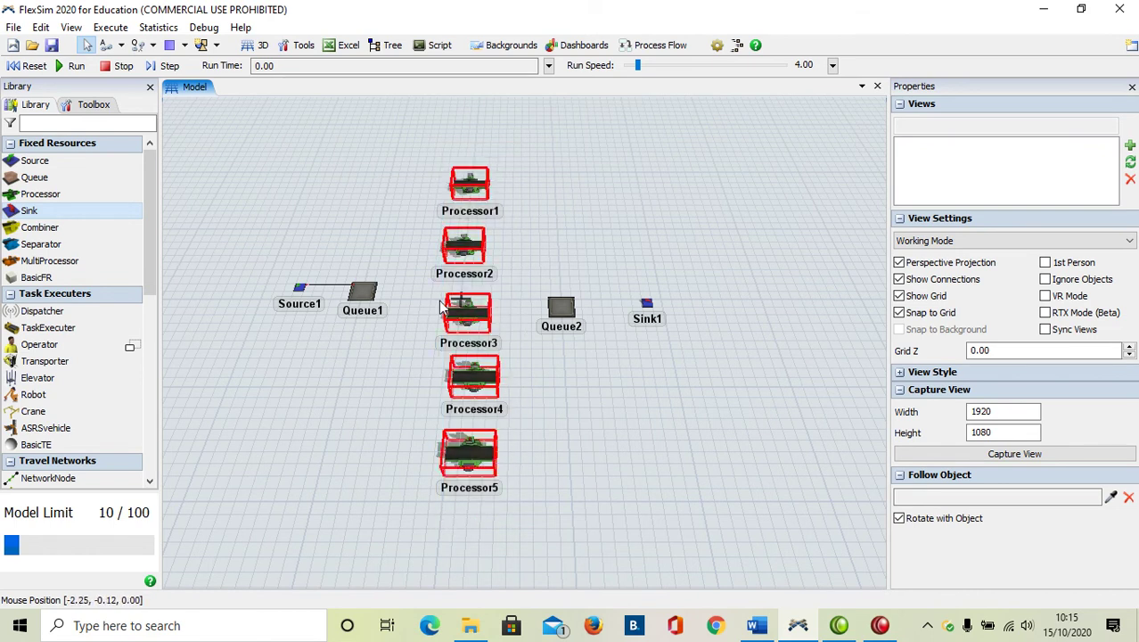
{"action": "left_click", "coordinate": [363, 296]}
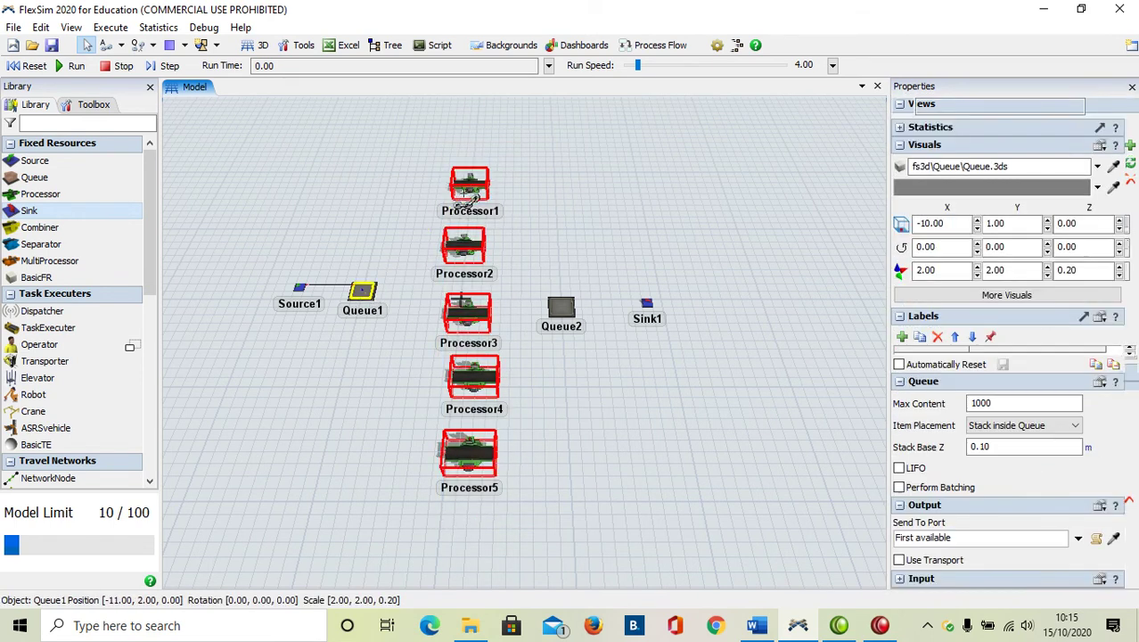
{"action": "key", "text": "a"}
{"action": "left_click", "coordinate": [470, 190]}
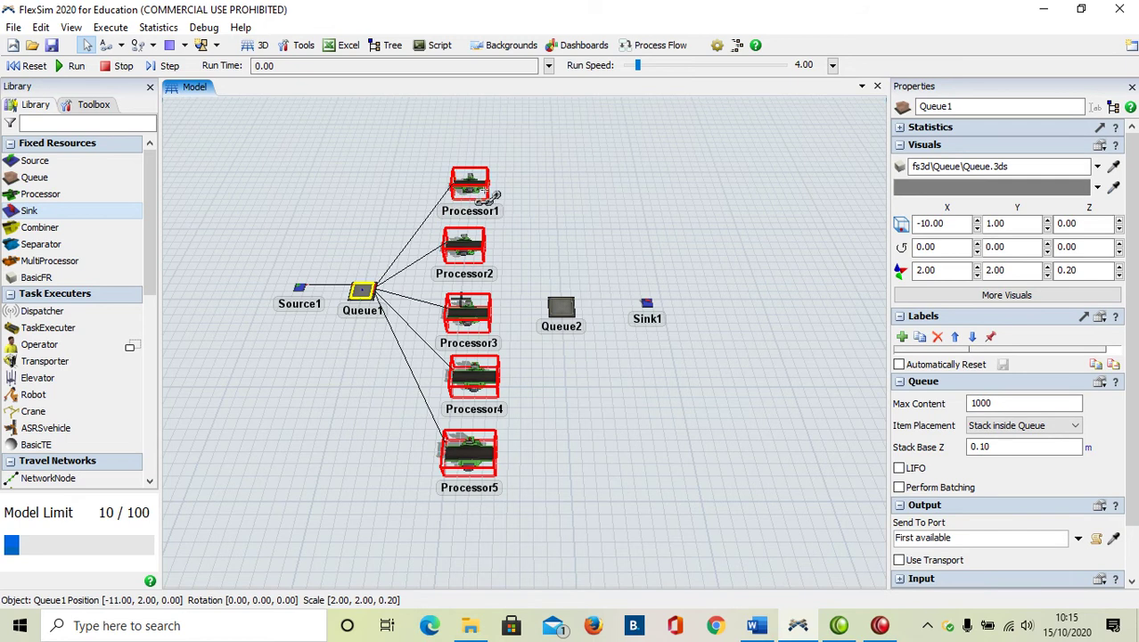
Step: Connect the five processors to Queue2 and Queue2 to Sink1
{"action": "left_click", "coordinate": [552, 303]}
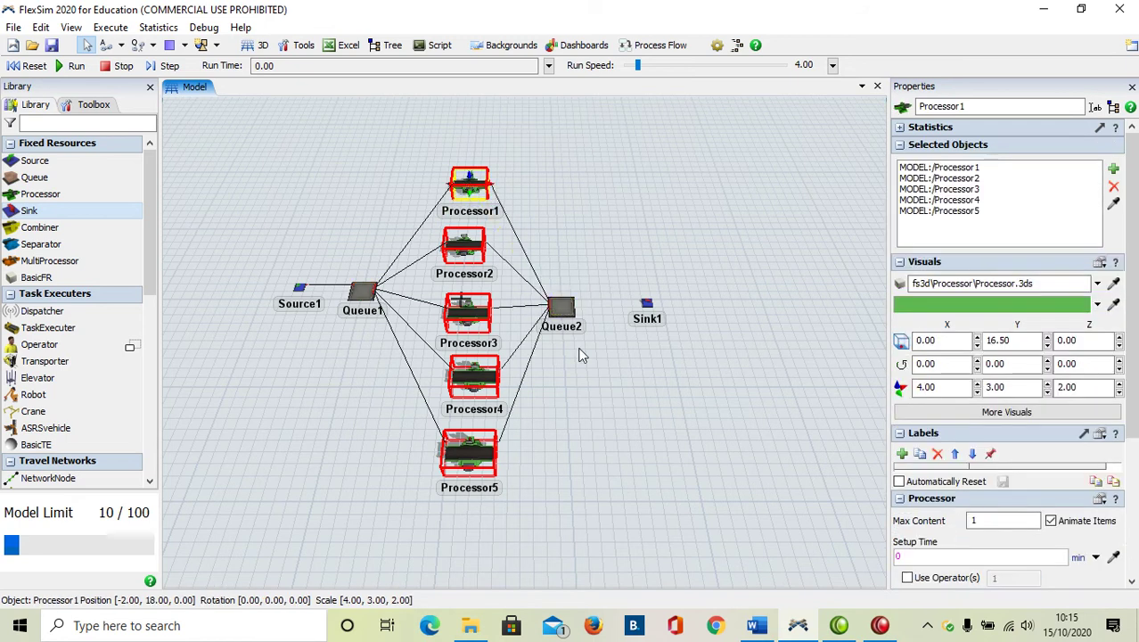
{"action": "left_click", "coordinate": [638, 441]}
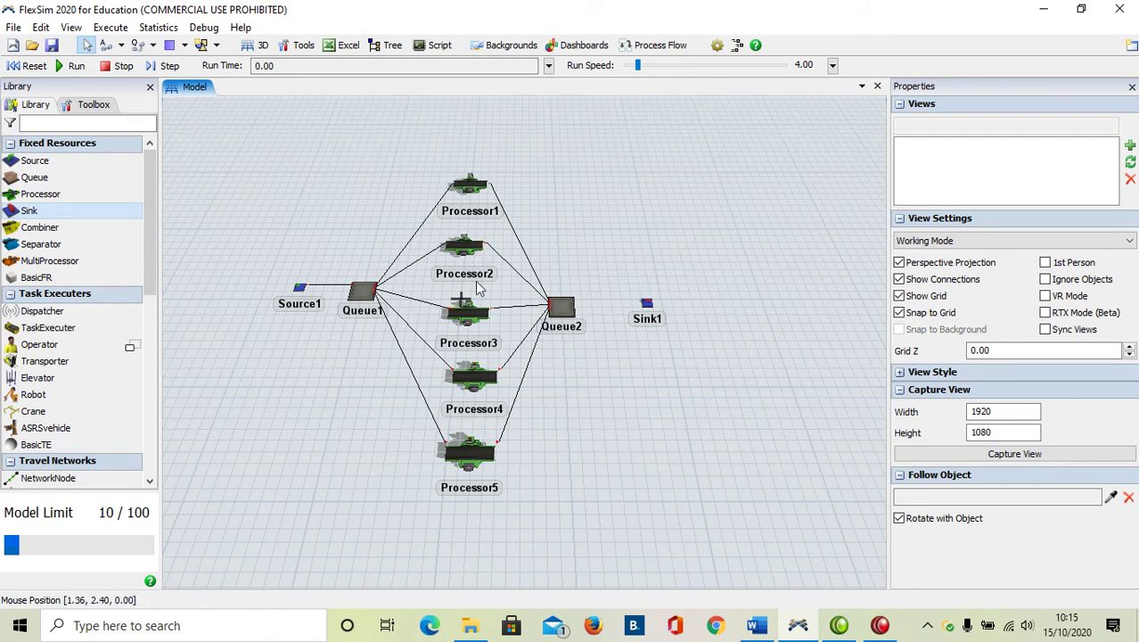
{"action": "left_click_drag", "start_coordinate": [567, 307], "coordinate": [648, 305]}
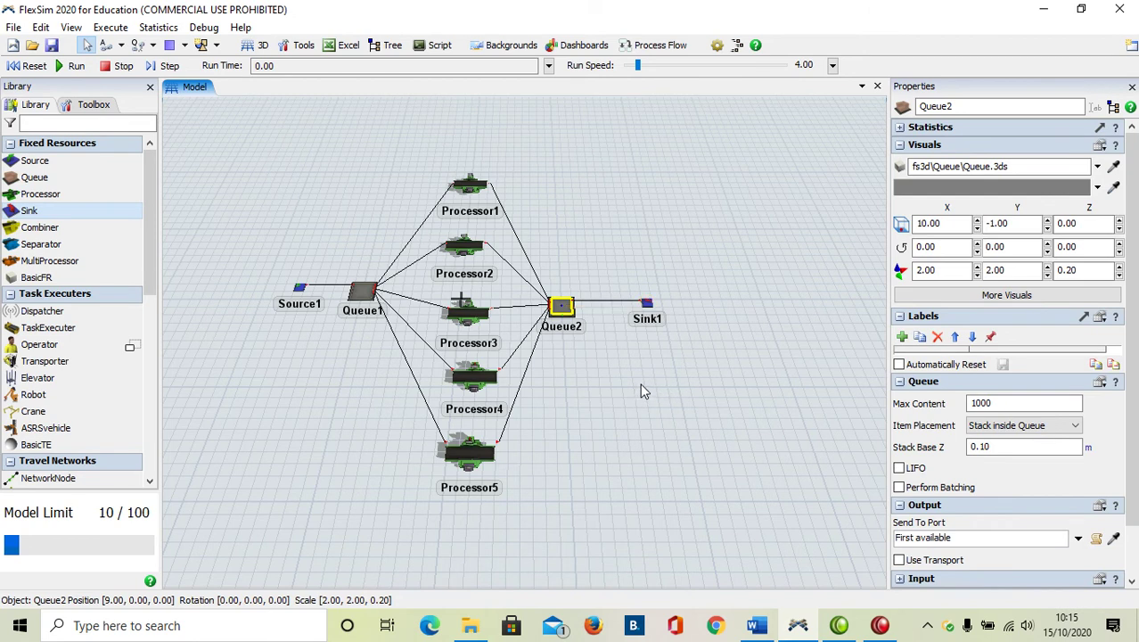
Step: Rename Processor1 to 'Test 1 Component 1' and copy the name
{"action": "double_click", "coordinate": [477, 189]}
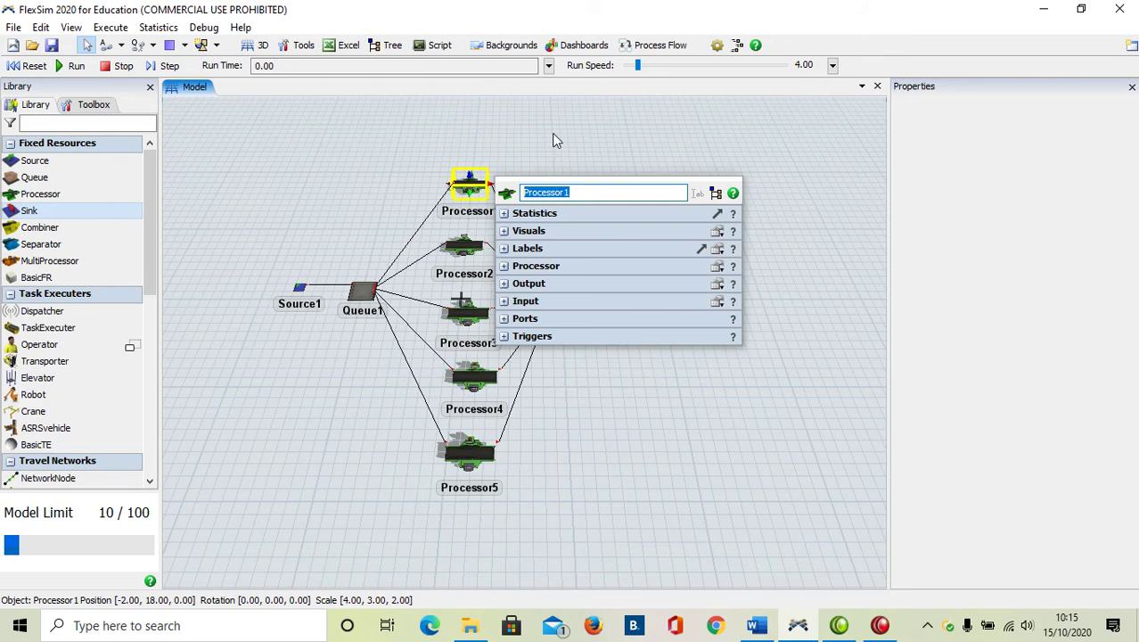
{"action": "scroll", "coordinate": [989, 132], "scroll_direction": "up", "scroll_amount": 1}
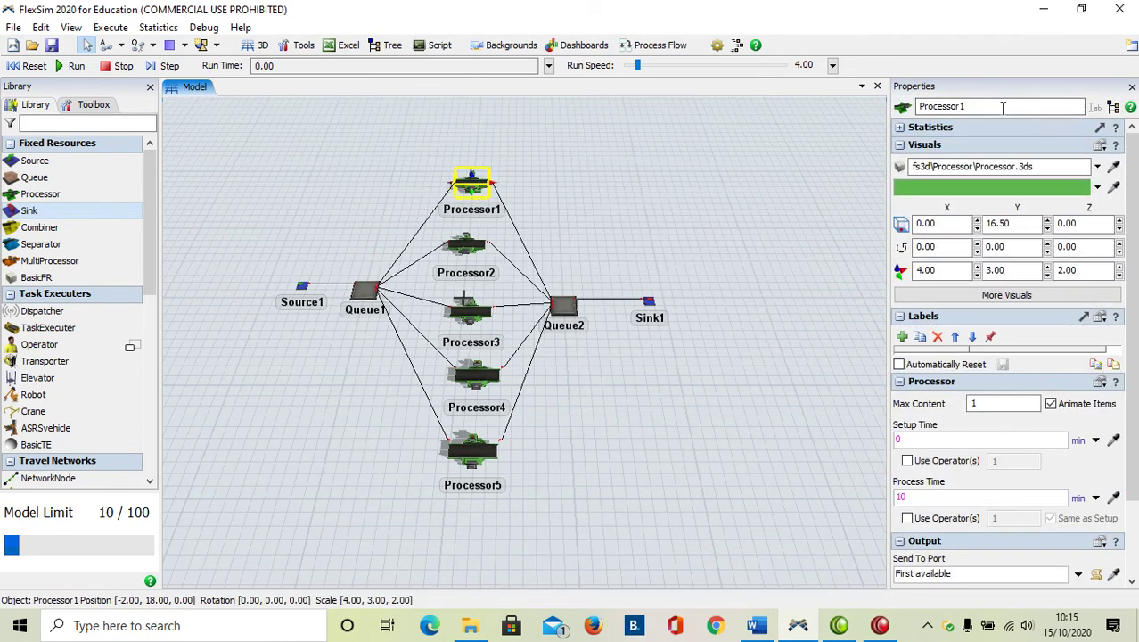
{"action": "left_click", "coordinate": [994, 105]}
{"action": "key", "text": "BackSpace"}
{"action": "key", "text": "BackSpace"}
{"action": "key", "text": "BackSpace"}
{"action": "key", "text": "BackSpace"}
{"action": "key", "text": "BackSpace"}
{"action": "key", "text": "BackSpace"}
{"action": "key", "text": "BackSpace"}
{"action": "key", "text": "BackSpace"}
{"action": "key", "text": "BackSpace"}
{"action": "type", "text": "Te"}
{"action": "left_click_drag", "start_coordinate": [1005, 106], "coordinate": [903, 89]}
{"action": "key", "text": "ctrl+c"}
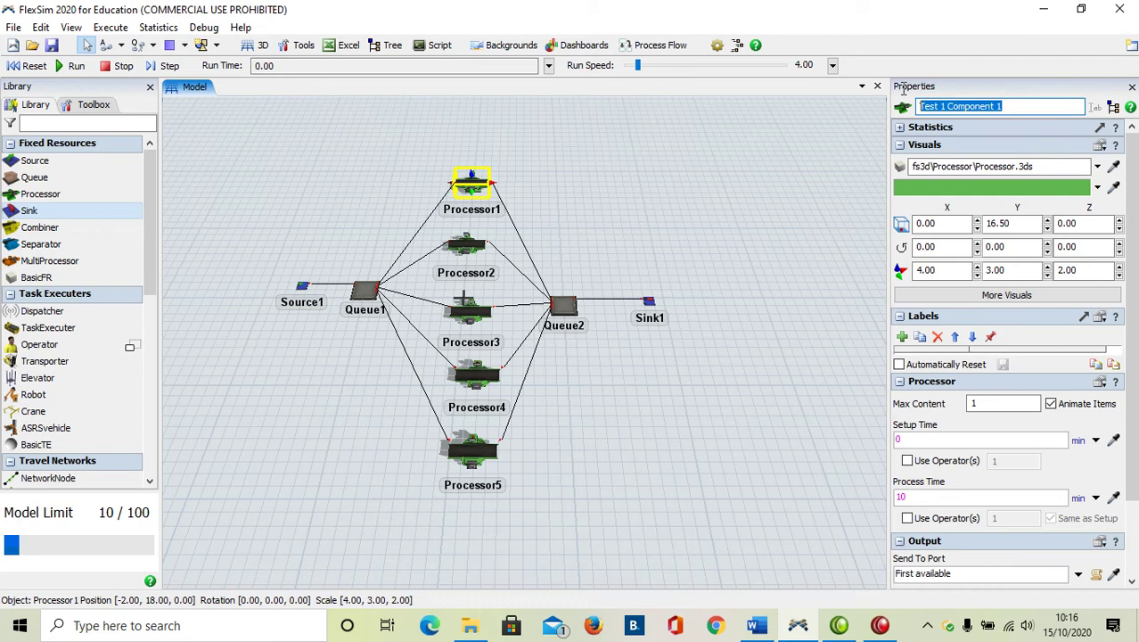
Step: Rename Processor2 to 'Test 2 Component 1'
{"action": "left_click", "coordinate": [479, 249]}
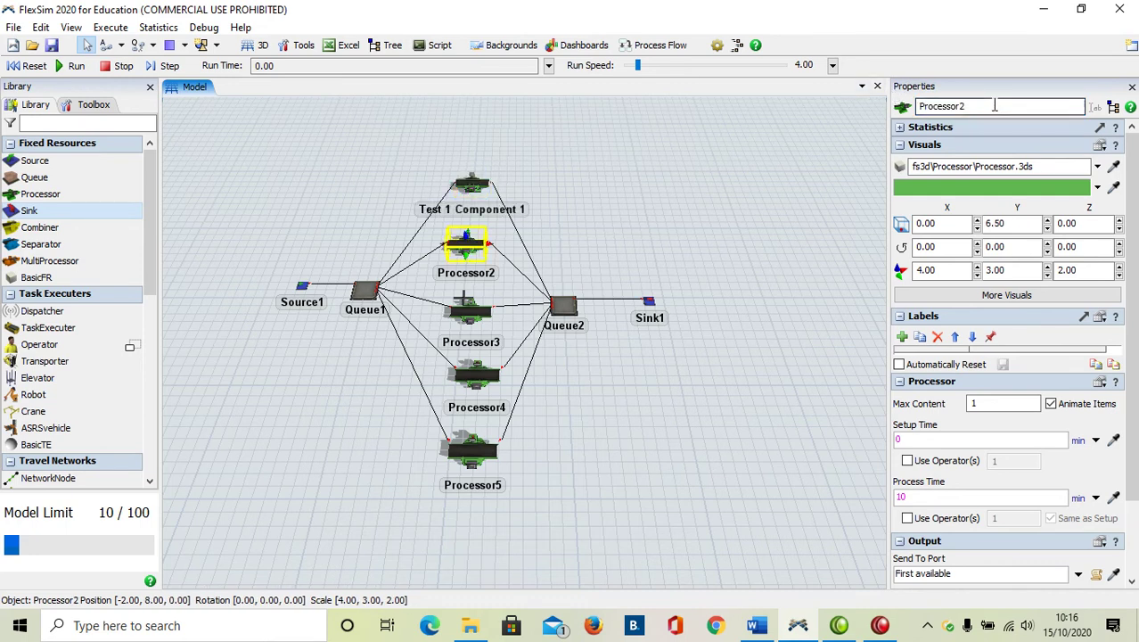
{"action": "key", "text": "ctrl+v"}
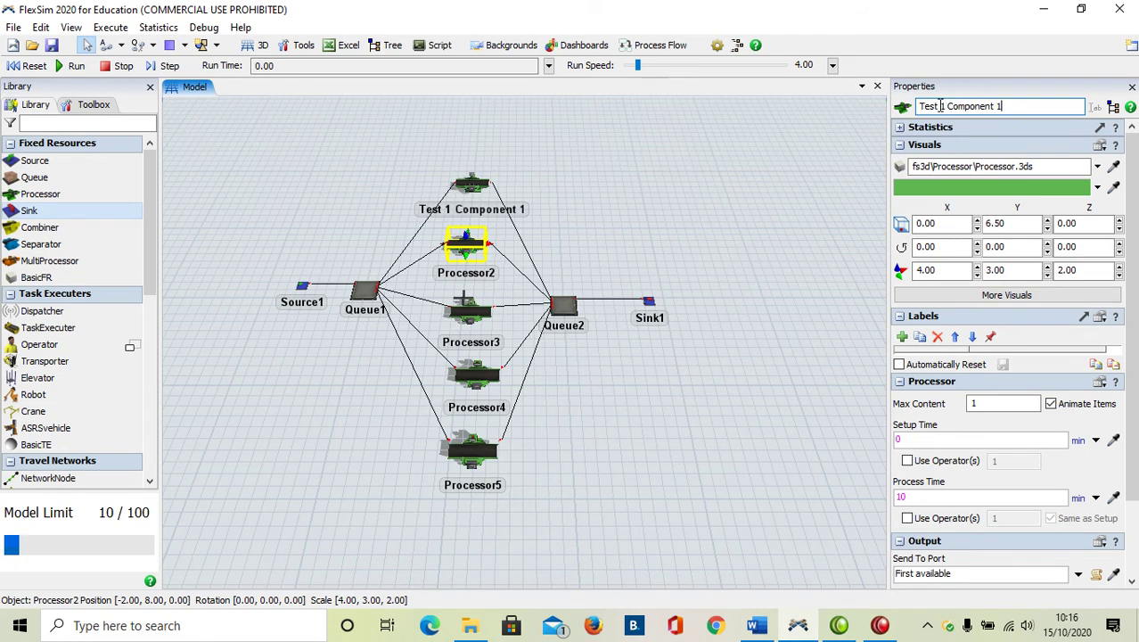
{"action": "left_click", "coordinate": [948, 106]}
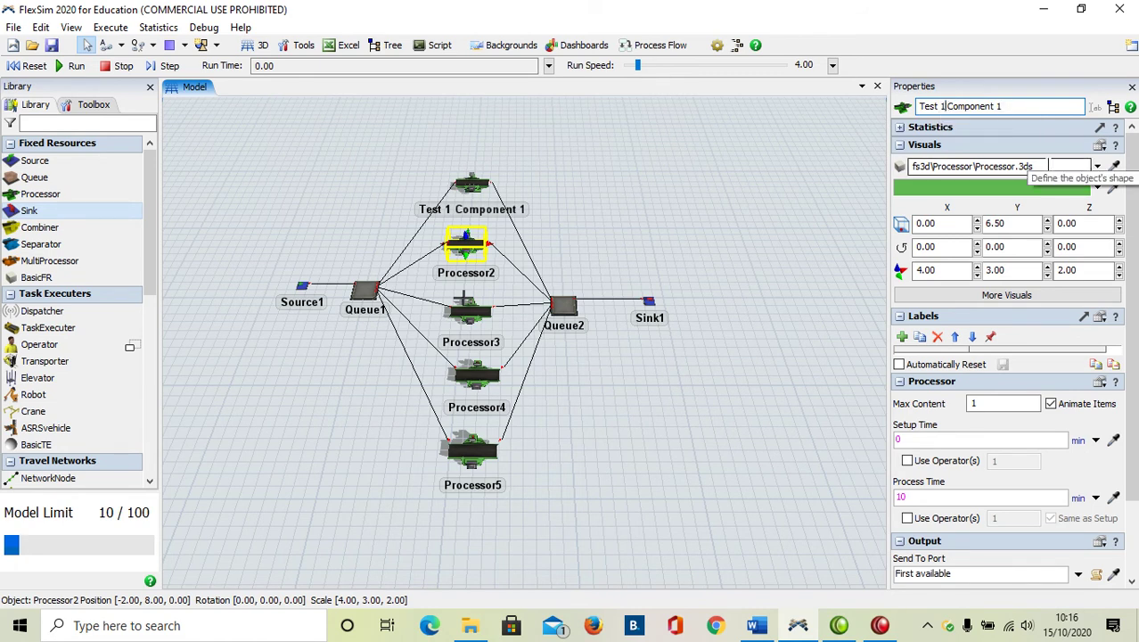
{"action": "key", "text": "BackSpace"}
{"action": "type", "text": "2"}
{"action": "left_click", "coordinate": [752, 407]}
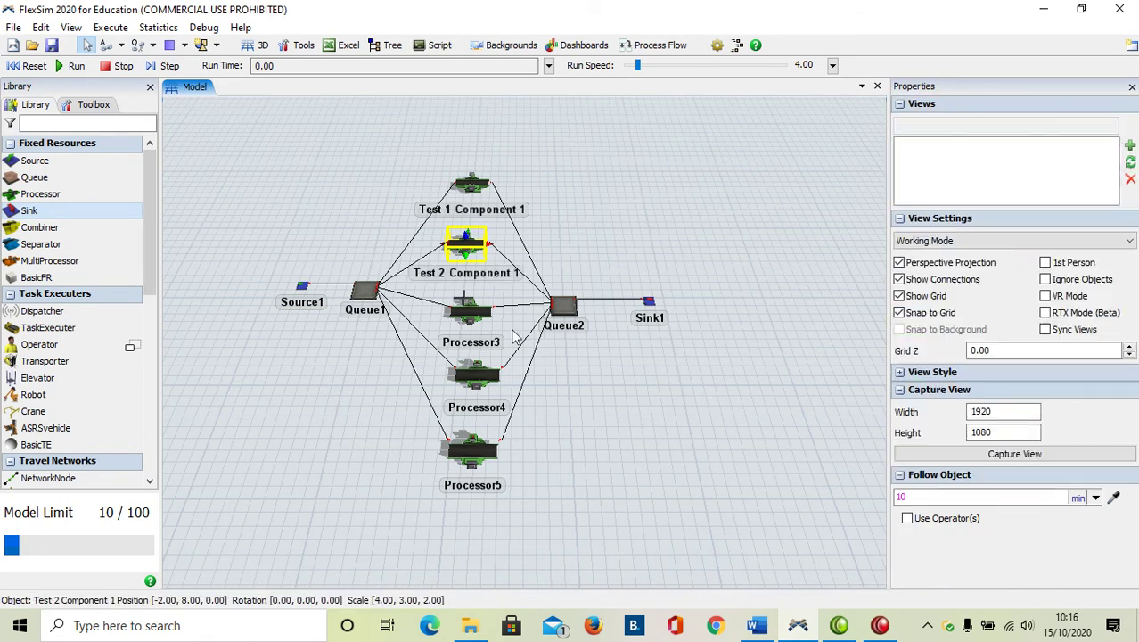
Step: Rename Processor3 to 'Test 3 Component 2' and copy that name
{"action": "left_click", "coordinate": [475, 323]}
{"action": "double_click", "coordinate": [1016, 106]}
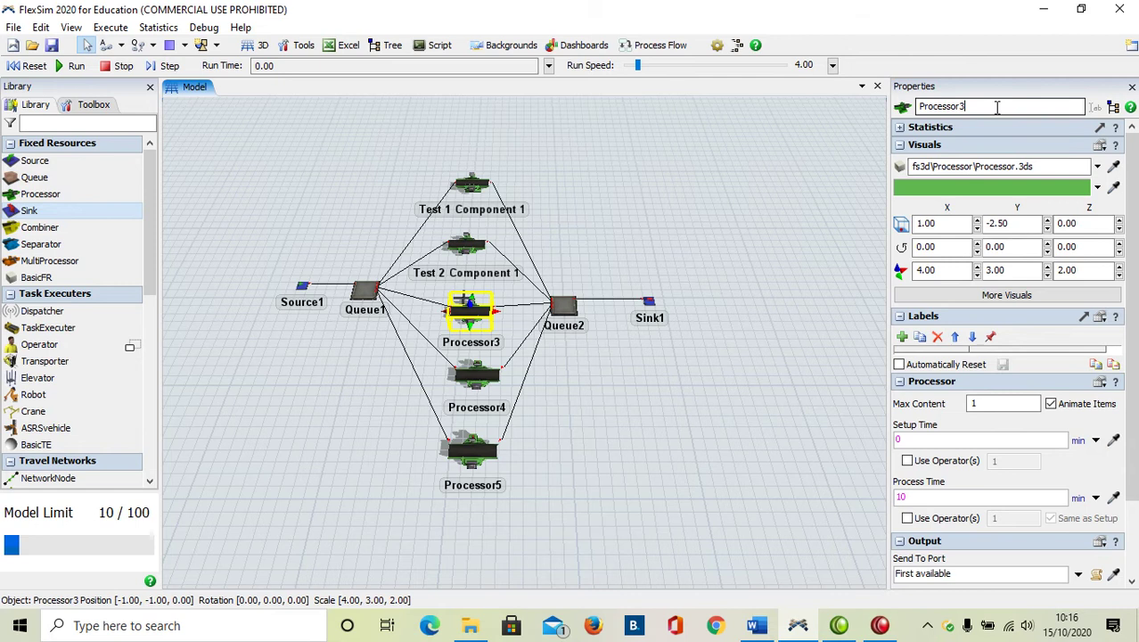
{"action": "key", "text": "ctrl+v"}
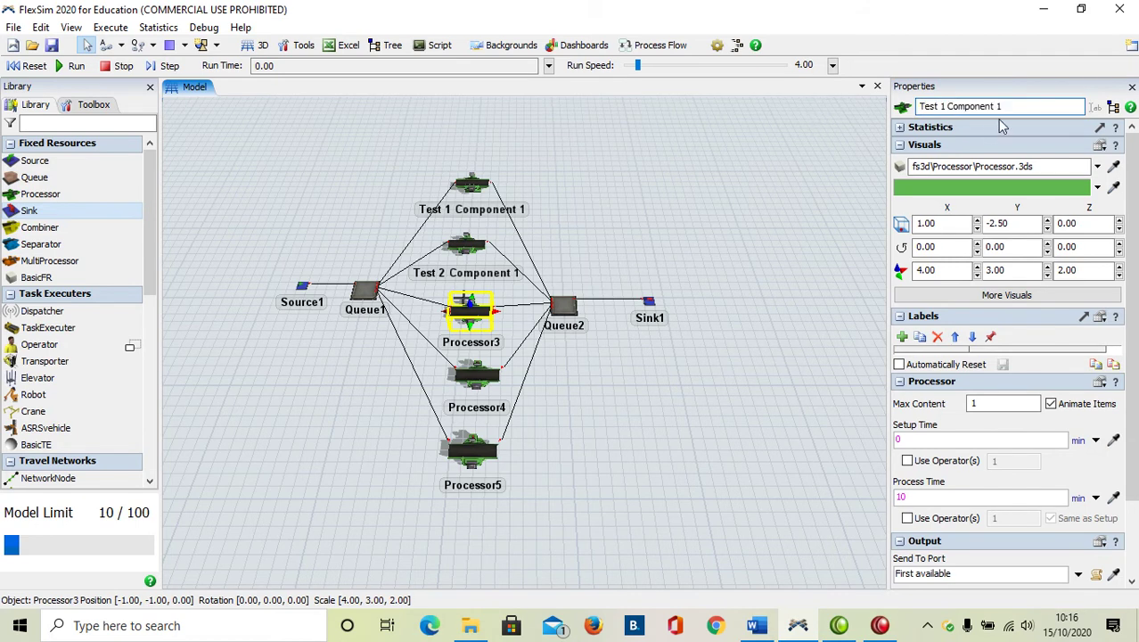
{"action": "key", "text": "BackSpace"}
{"action": "type", "text": "2"}
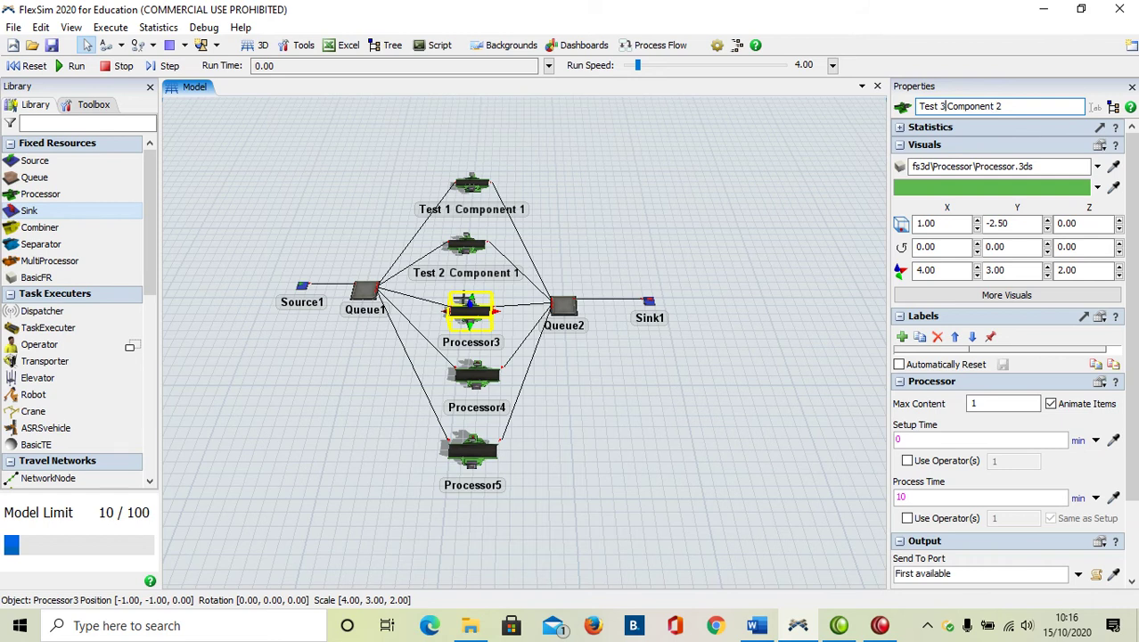
{"action": "left_click", "coordinate": [1016, 106]}
{"action": "key", "text": "ctrl+a"}
{"action": "key", "text": "ctrl+c"}
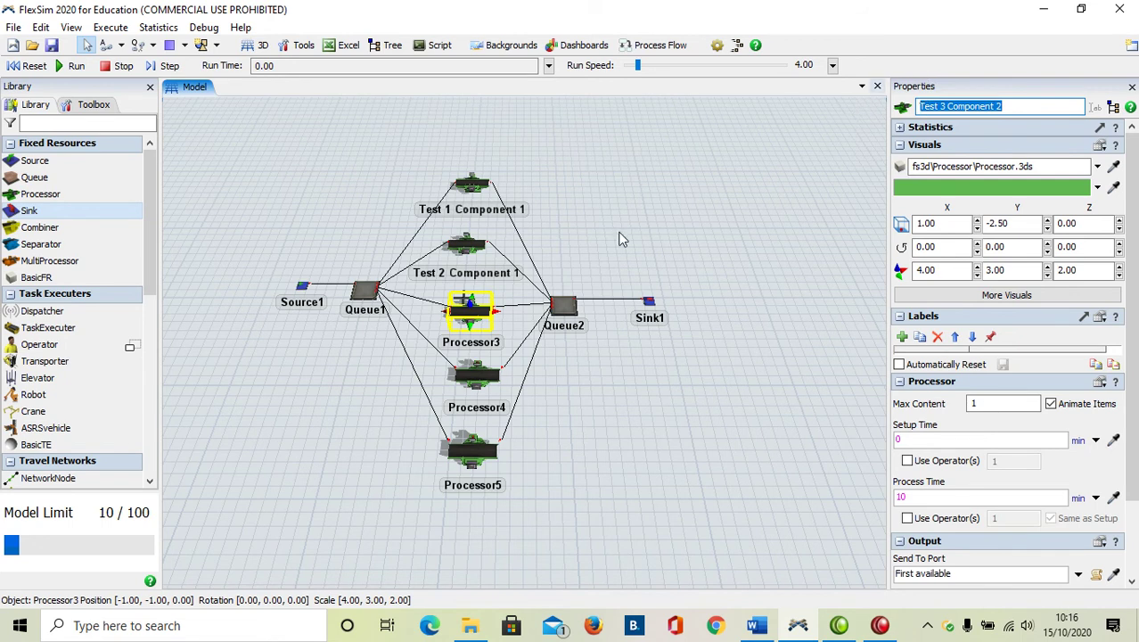
{"action": "left_click", "coordinate": [486, 390]}
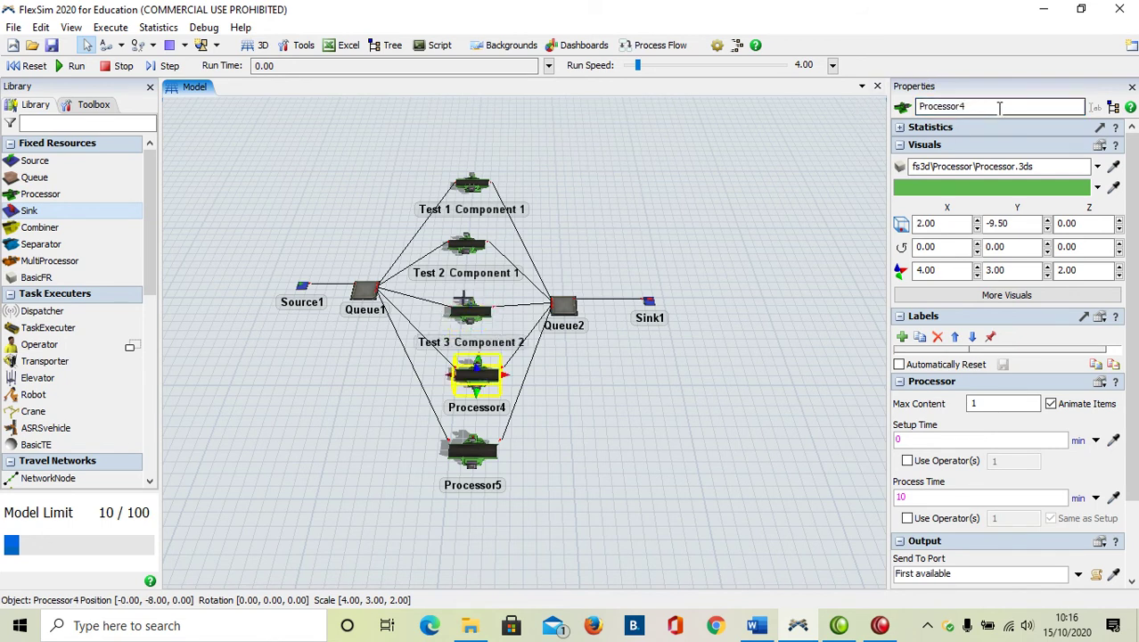
Step: Rename Processor4 to 'Test 4 Component 2'
{"action": "left_click", "coordinate": [877, 113]}
{"action": "scroll", "coordinate": [623, 357], "scroll_direction": "down", "scroll_amount": 3}
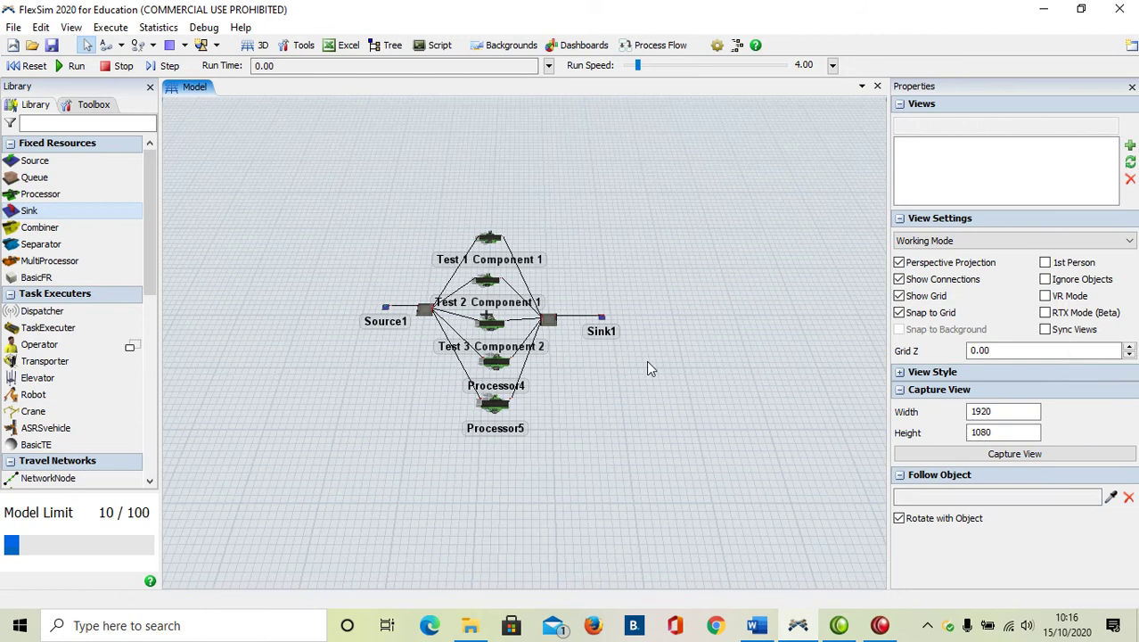
{"action": "scroll", "coordinate": [592, 423], "scroll_direction": "up", "scroll_amount": 5}
{"action": "scroll", "coordinate": [416, 326], "scroll_direction": "down", "scroll_amount": 1}
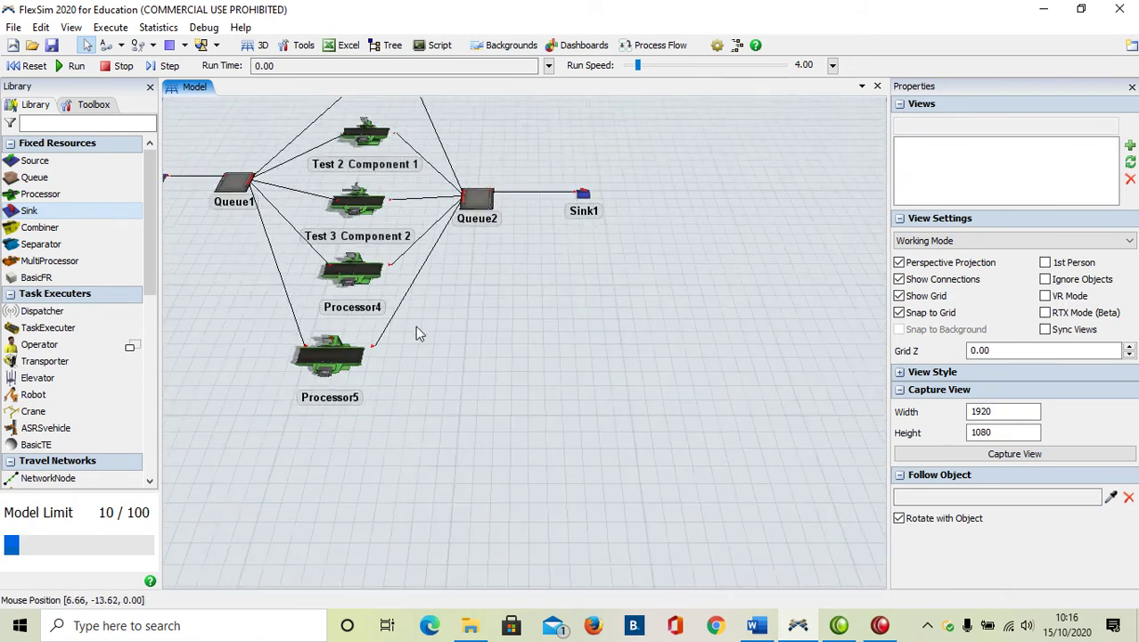
{"action": "left_click_drag", "start_coordinate": [505, 360], "coordinate": [590, 400]}
{"action": "left_click", "coordinate": [452, 330]}
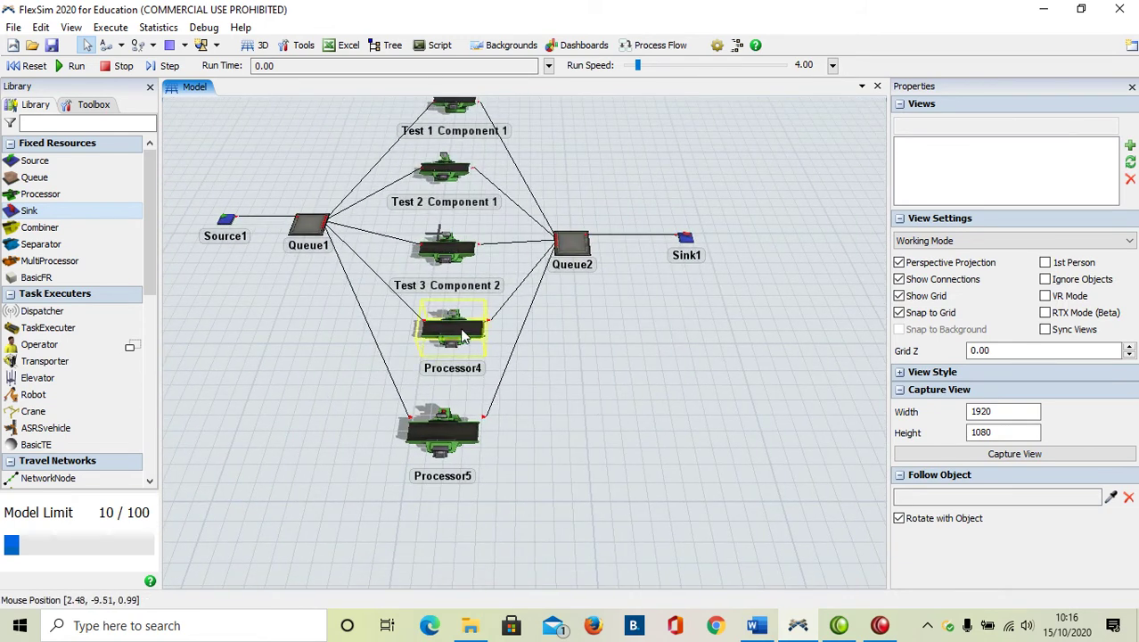
{"action": "double_click", "coordinate": [1000, 107]}
{"action": "key", "text": "ctrl+v"}
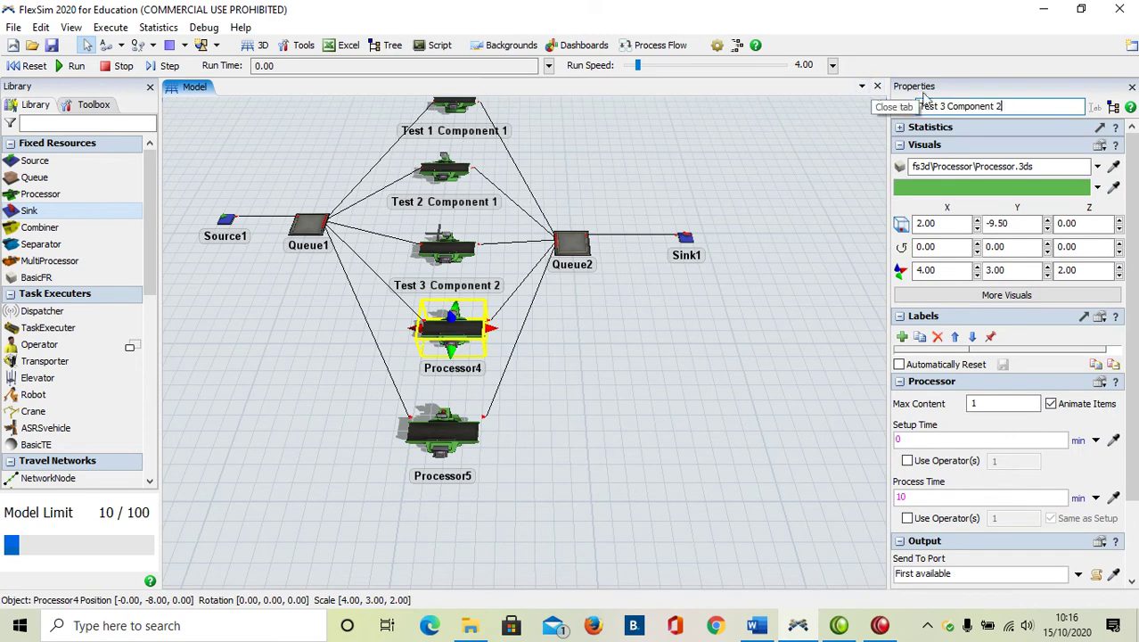
{"action": "left_click", "coordinate": [942, 105]}
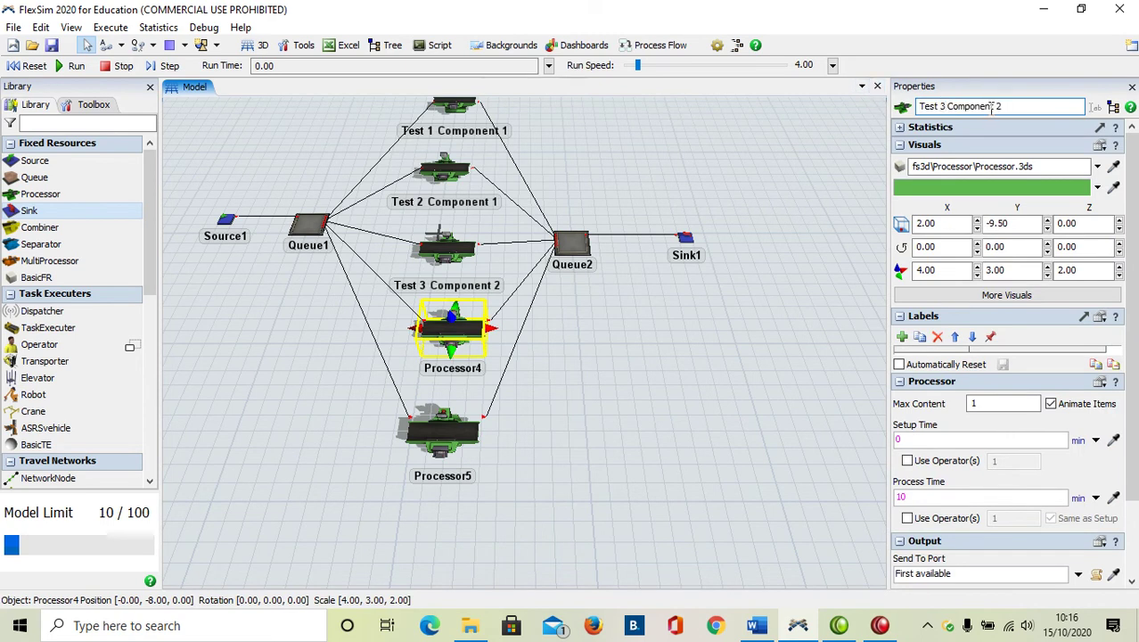
{"action": "left_click", "coordinate": [599, 373]}
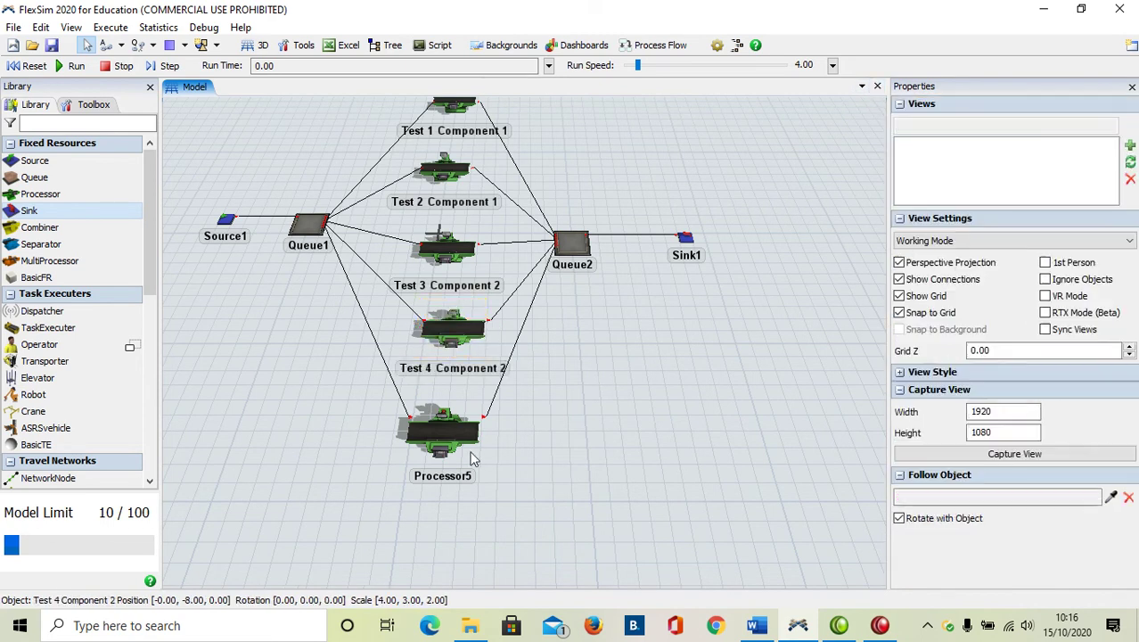
Step: Rename Processor5 to 'Test 5 Component 2'
{"action": "left_click", "coordinate": [437, 455]}
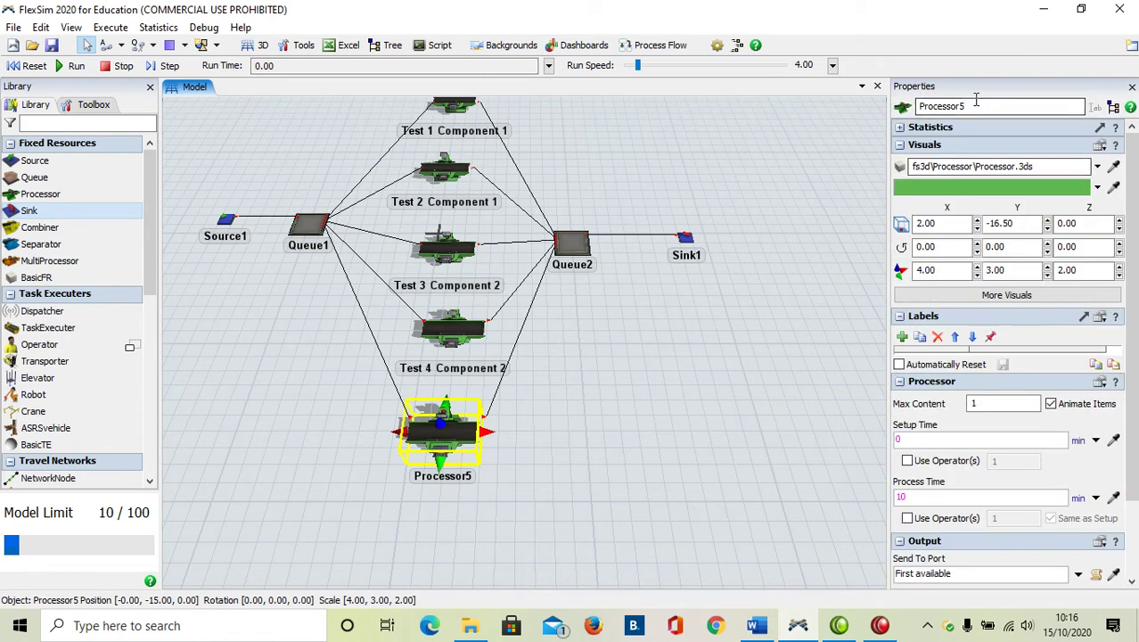
{"action": "double_click", "coordinate": [922, 105]}
{"action": "key", "text": "ctrl+v"}
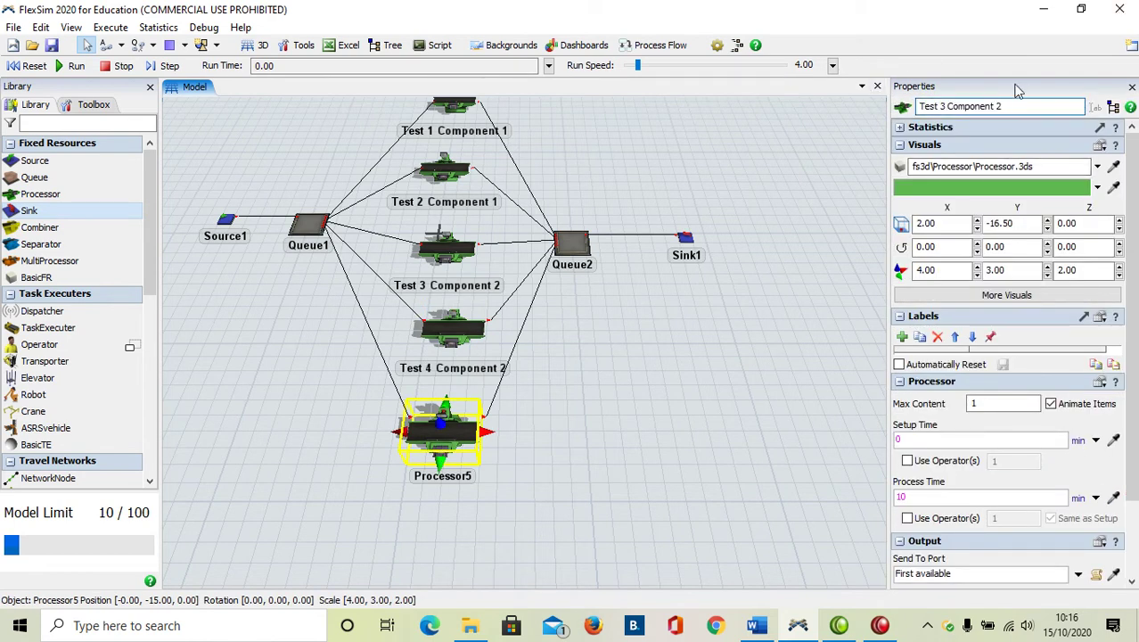
{"action": "left_click", "coordinate": [941, 106]}
{"action": "key", "text": "BackSpace"}
{"action": "type", "text": "5"}
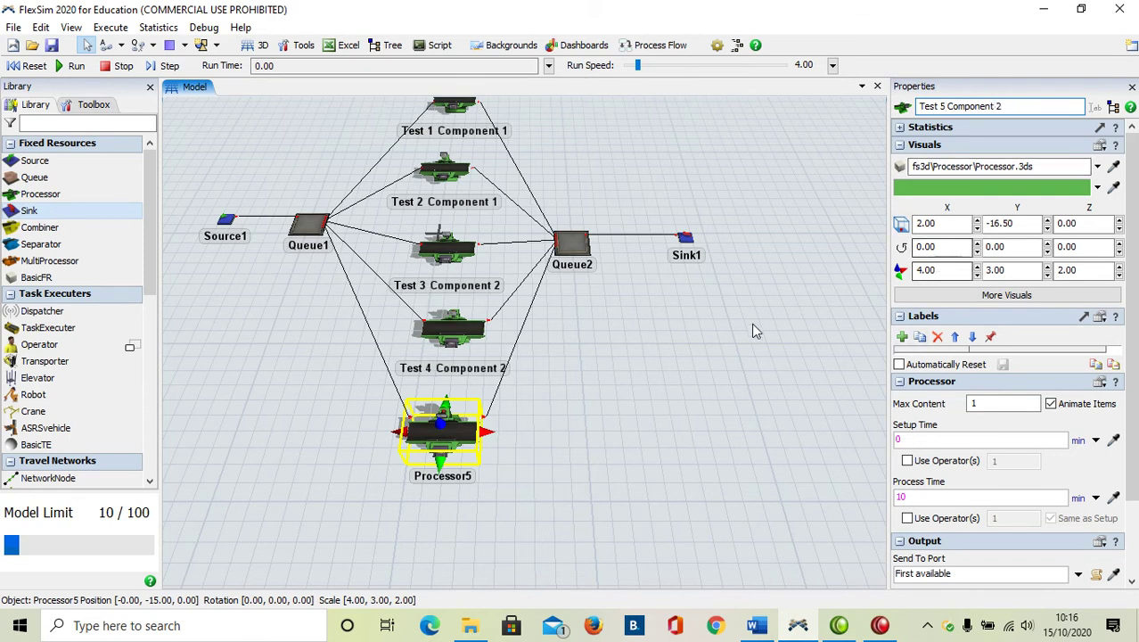
{"action": "left_click", "coordinate": [626, 374]}
{"action": "left_click_drag", "start_coordinate": [626, 374], "coordinate": [740, 355]}
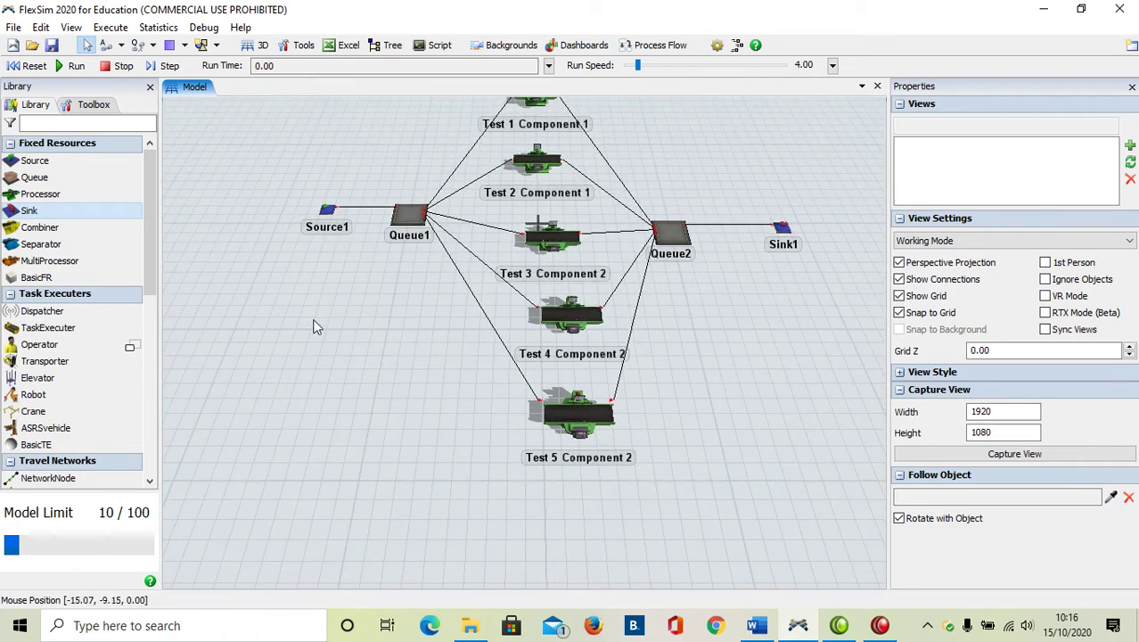
Step: Bring up Source1's full settings, showing its exponential(0, 10) inter-arrival time, in Properties
{"action": "scroll", "coordinate": [314, 330], "scroll_direction": "up", "scroll_amount": 2}
{"action": "left_click", "coordinate": [329, 237]}
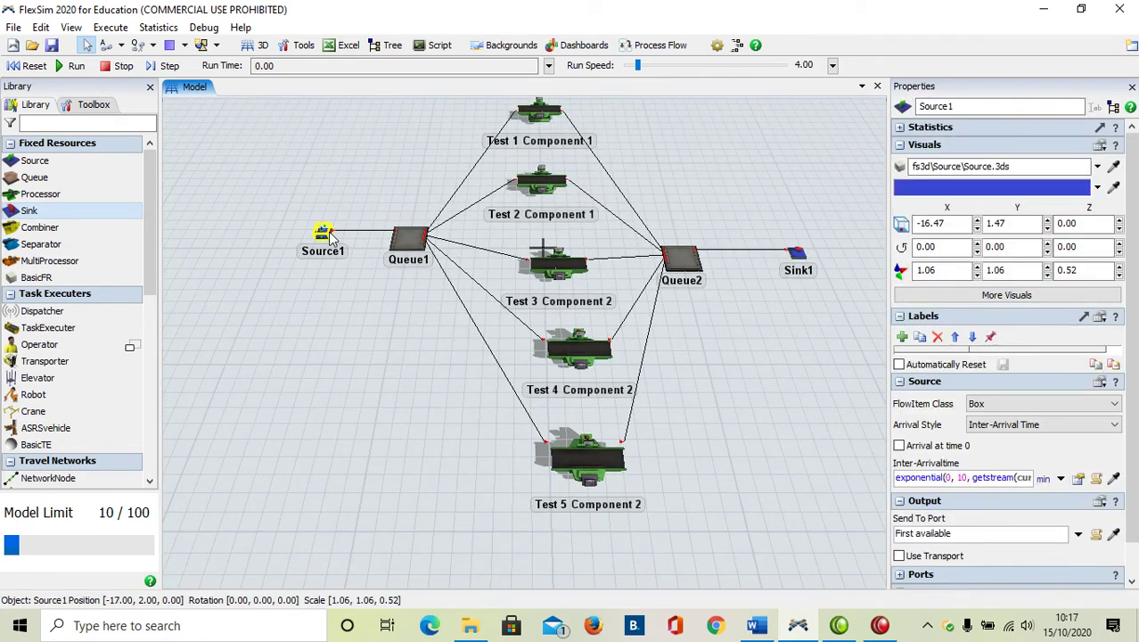
{"action": "double_click", "coordinate": [329, 237]}
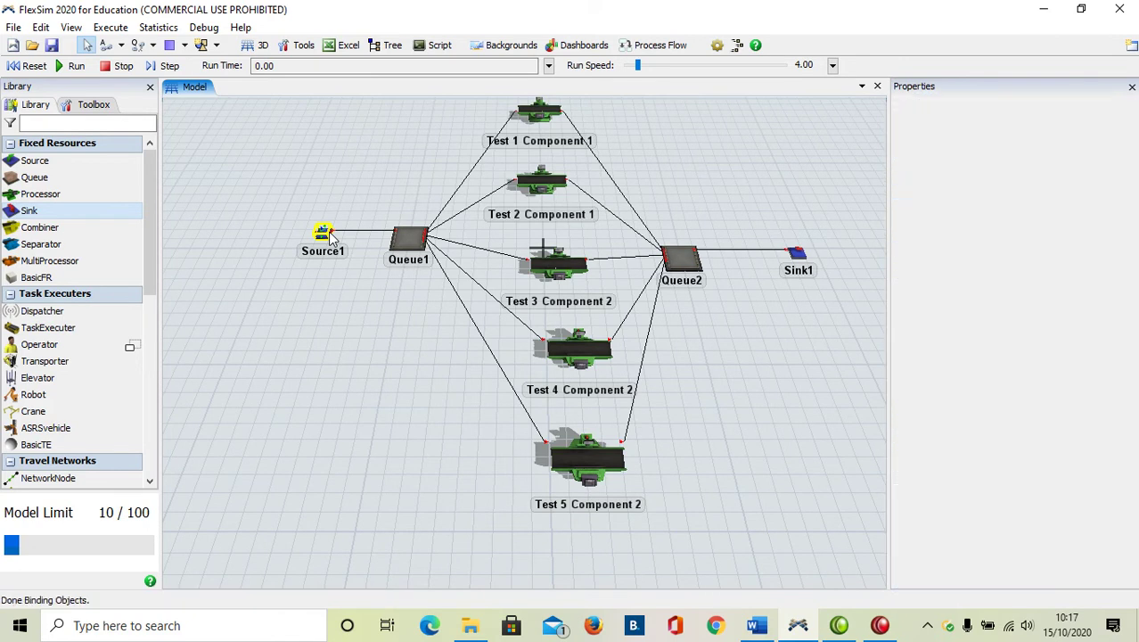
{"action": "left_click", "coordinate": [300, 315]}
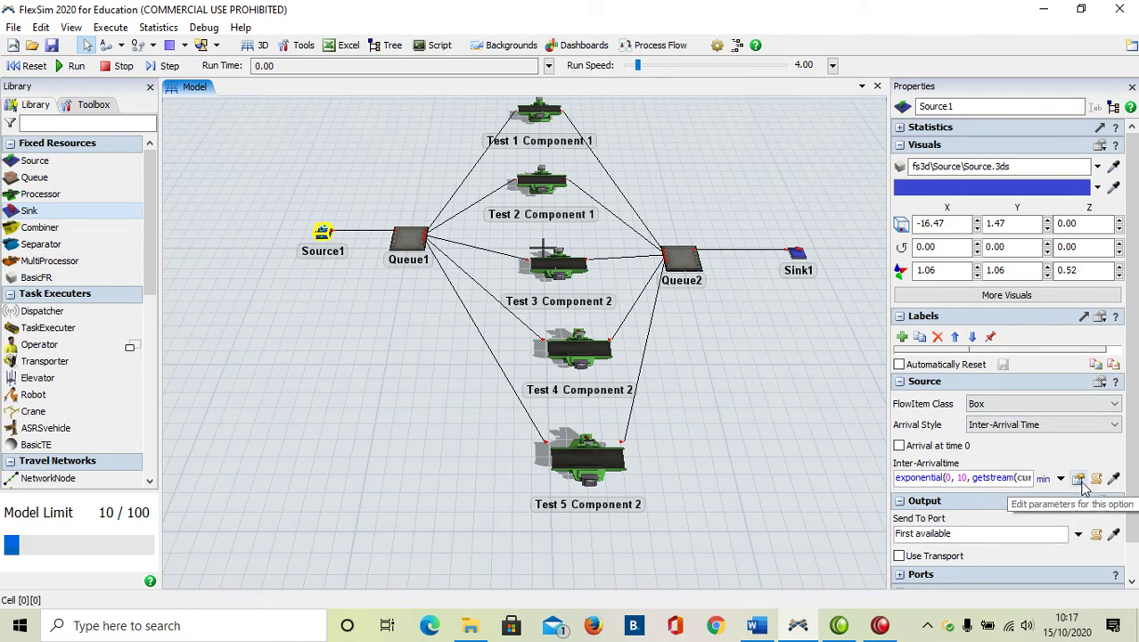
Step: Change Source1's inter-arrival time from exponential to uniform with minimum 120, maximum 150, stream 2
{"action": "left_click", "coordinate": [1059, 480]}
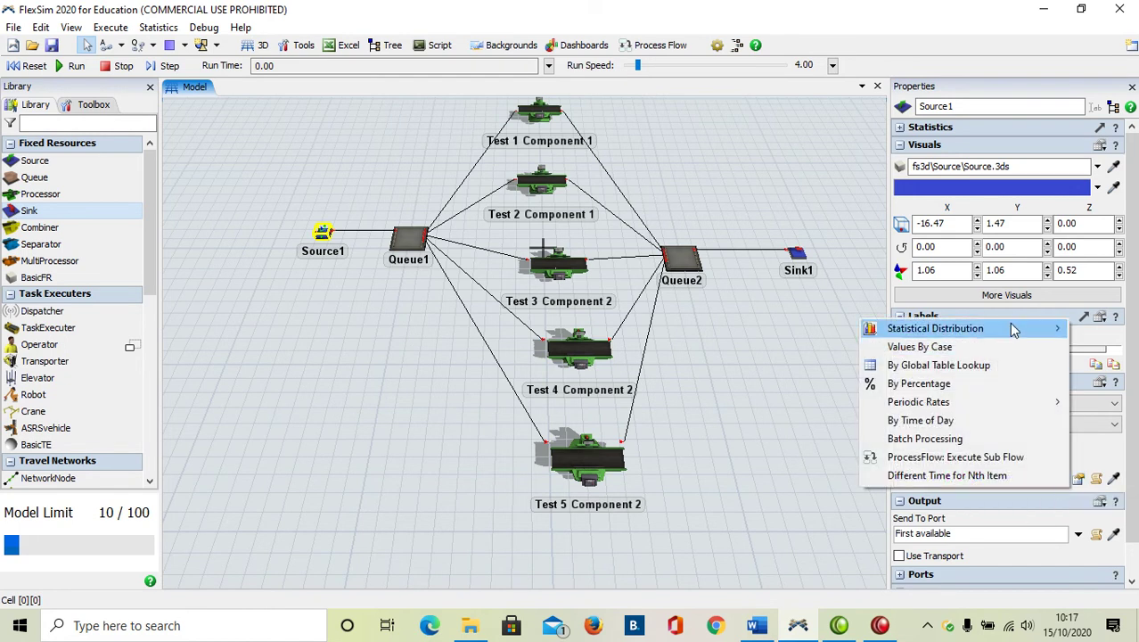
{"action": "mouse_move", "coordinate": [1011, 330]}
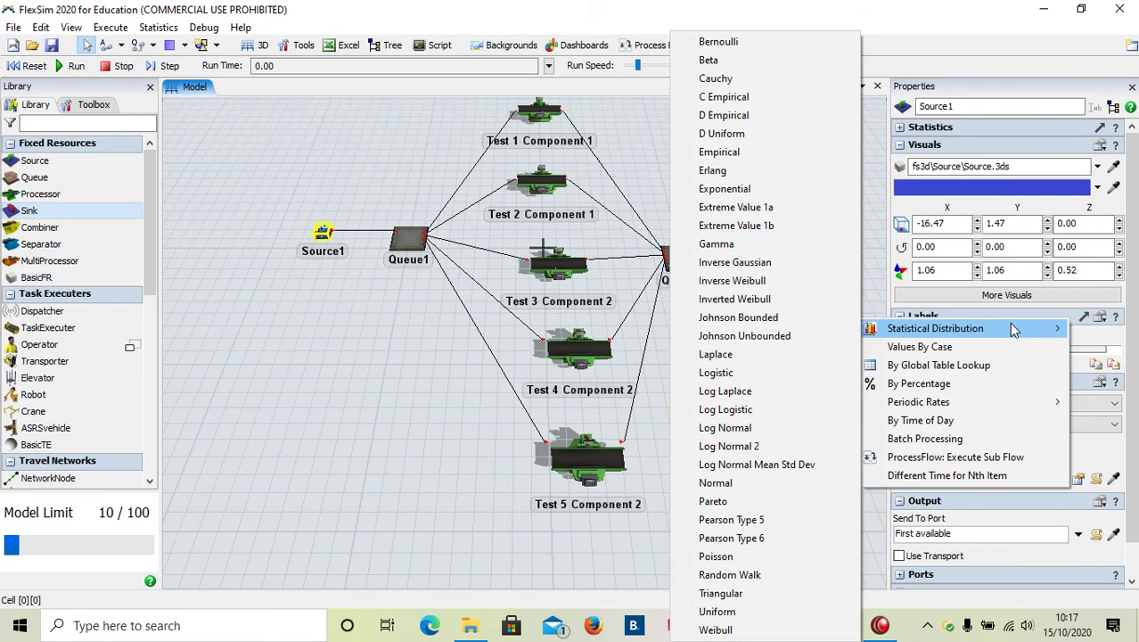
{"action": "left_click", "coordinate": [751, 613]}
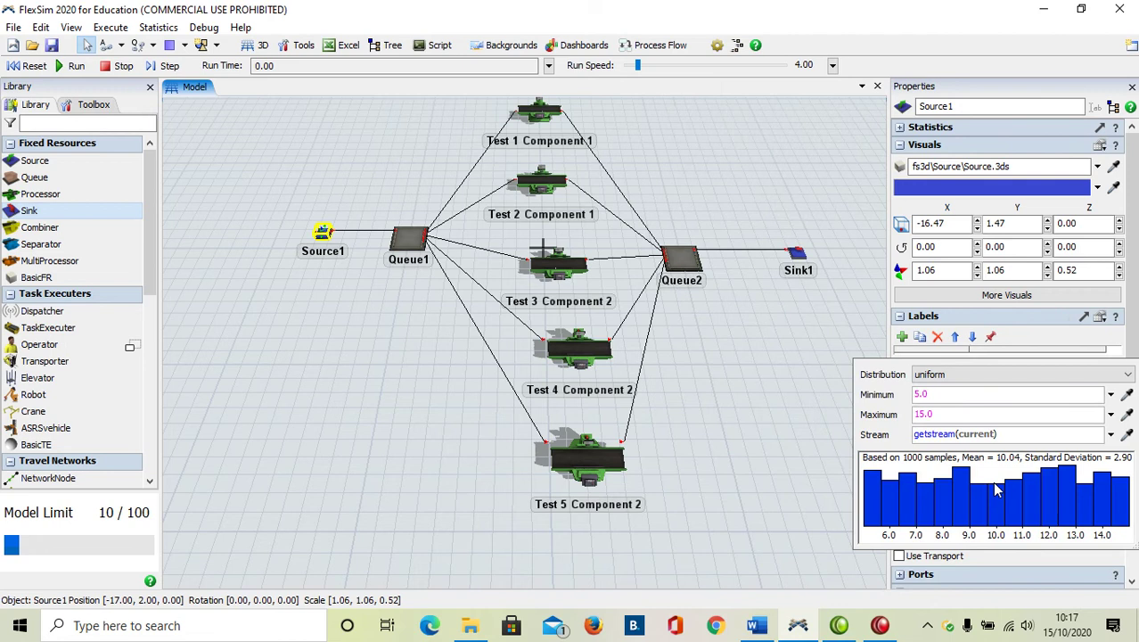
{"action": "left_click", "coordinate": [976, 394]}
{"action": "double_click", "coordinate": [974, 394]}
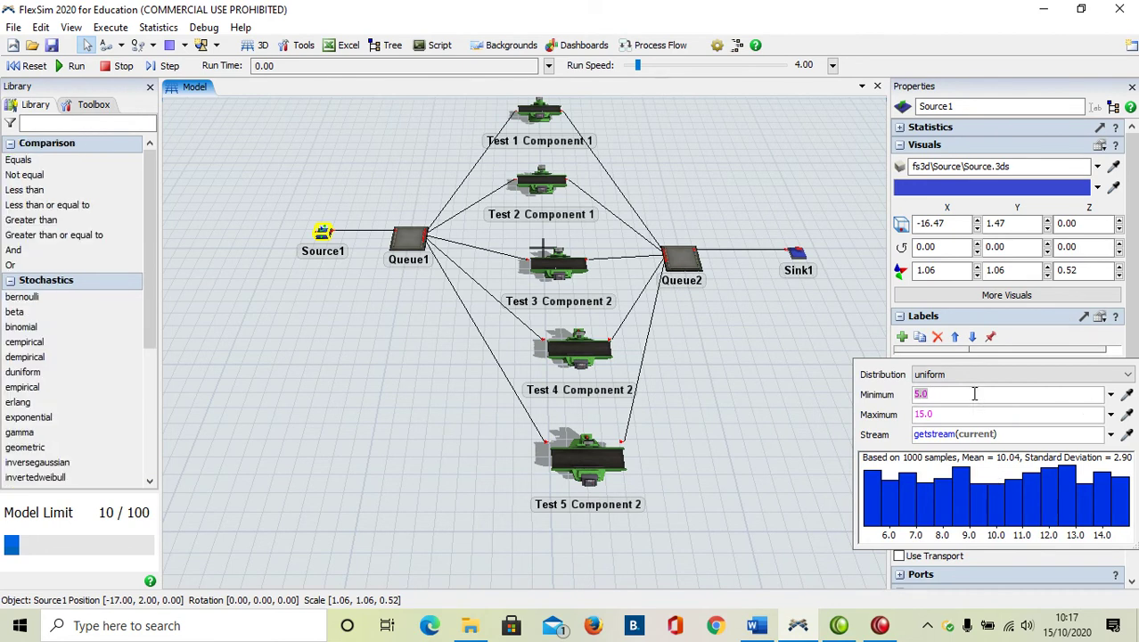
{"action": "type", "text": "120"}
{"action": "left_click", "coordinate": [1043, 414]}
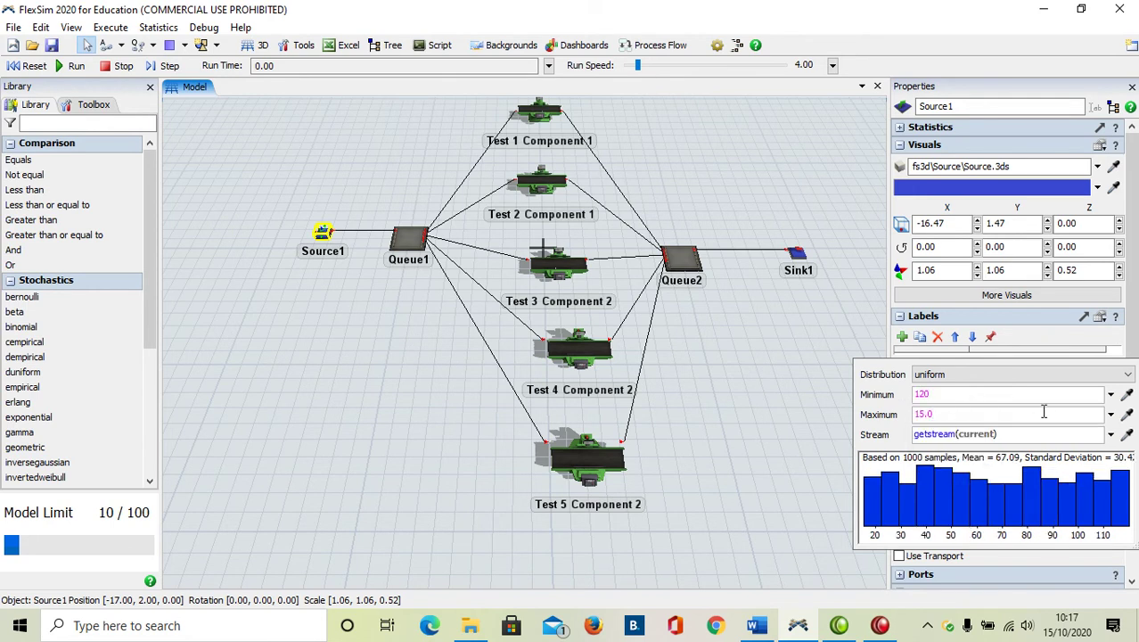
{"action": "left_click_drag", "start_coordinate": [946, 411], "coordinate": [889, 419]}
{"action": "type", "text": "150"}
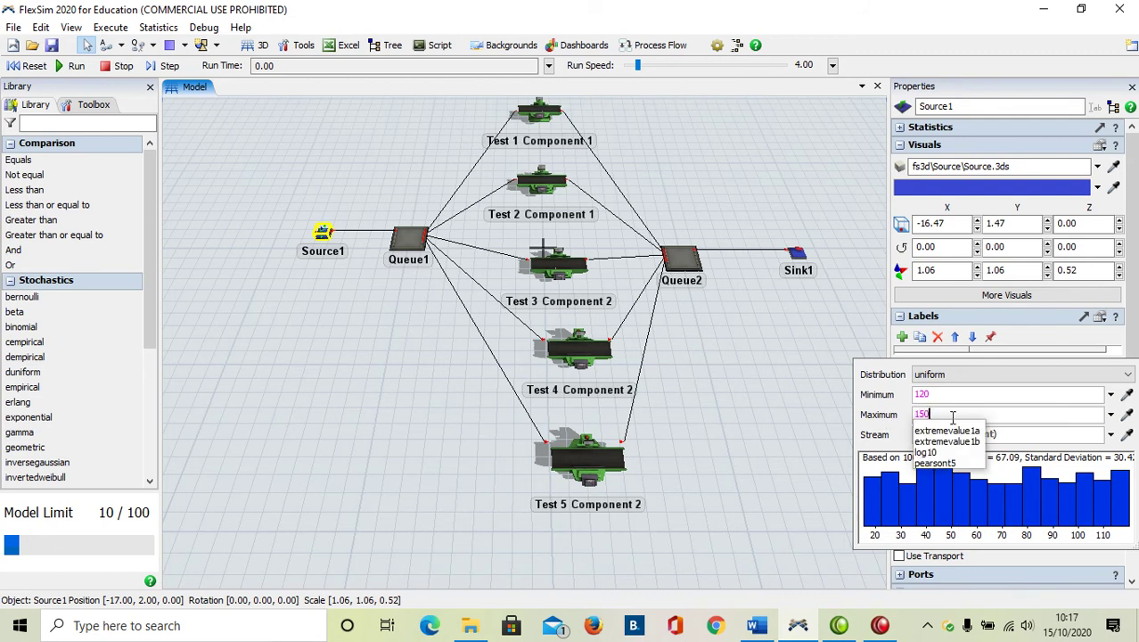
{"action": "left_click", "coordinate": [1035, 433]}
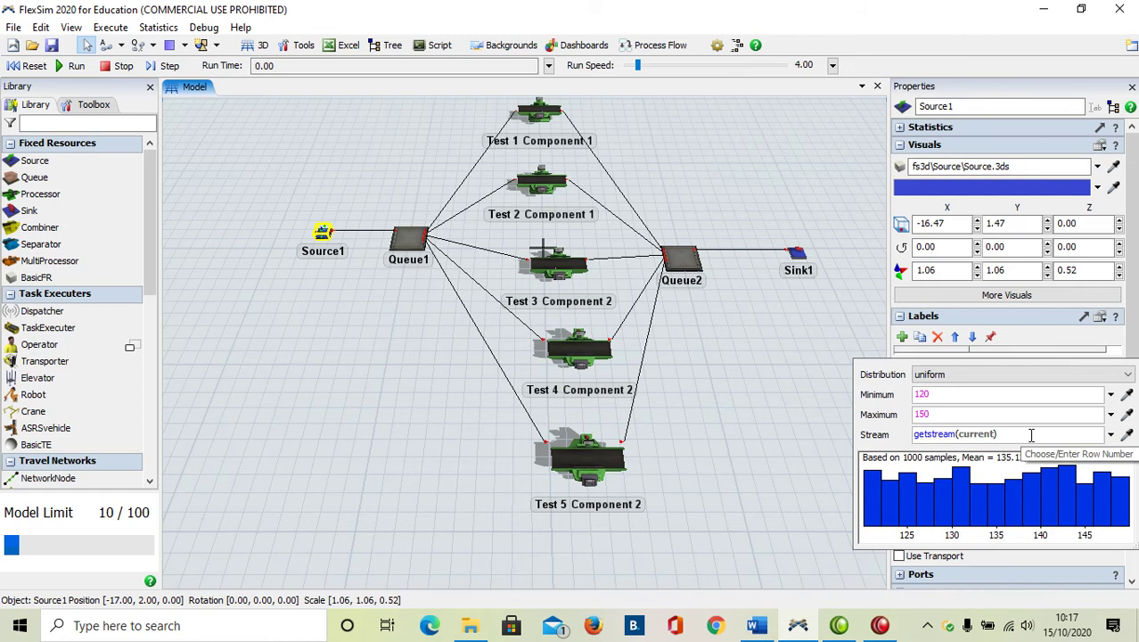
{"action": "left_click_drag", "start_coordinate": [1025, 433], "coordinate": [881, 437]}
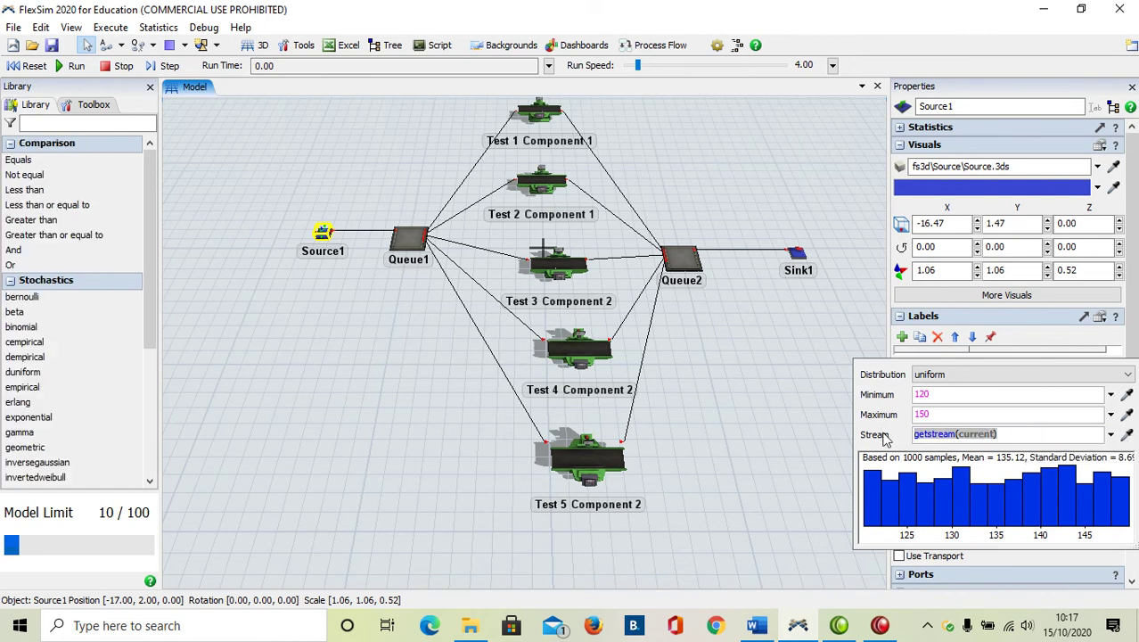
{"action": "type", "text": "2"}
{"action": "key", "text": "Return"}
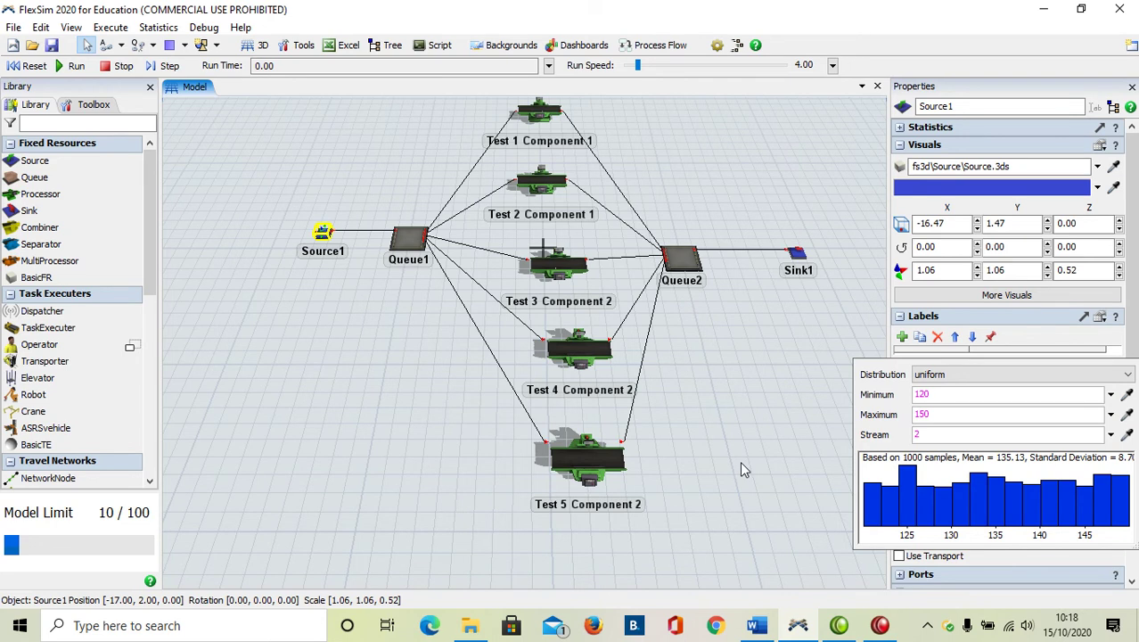
{"action": "left_click", "coordinate": [772, 416]}
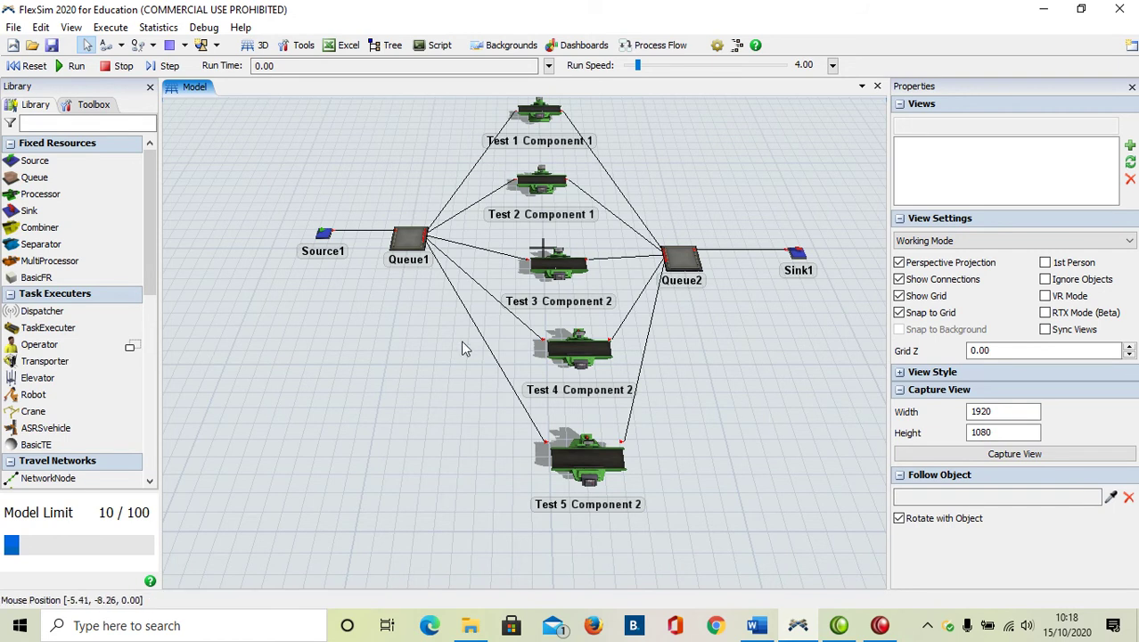
Step: Add an On Creation trigger in Source1's Triggers section
{"action": "left_click", "coordinate": [325, 235]}
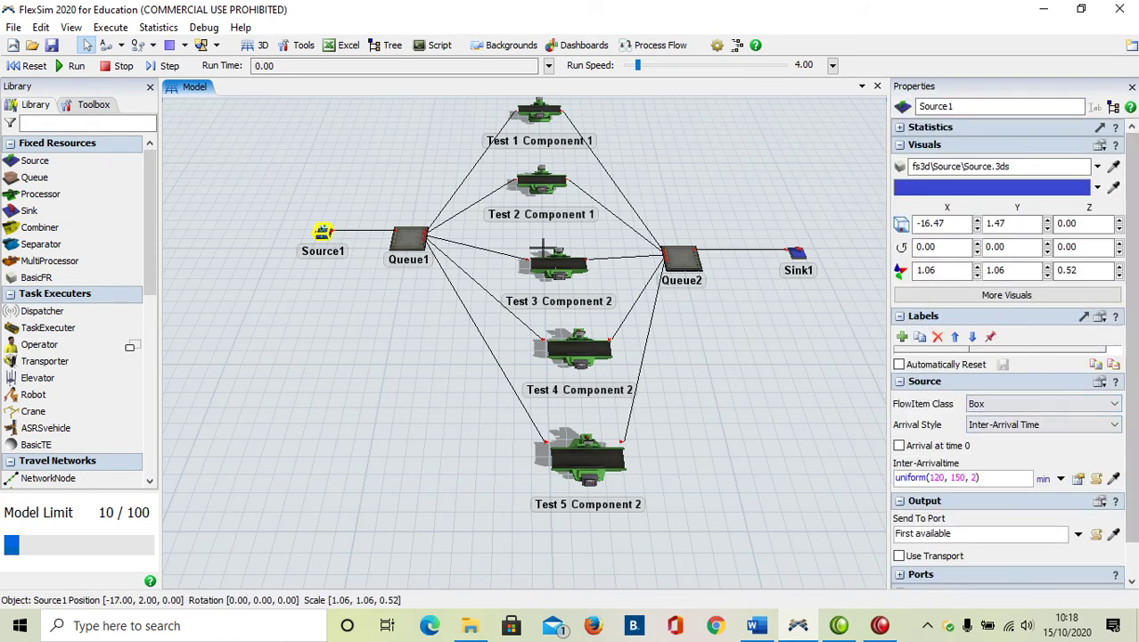
{"action": "scroll", "coordinate": [944, 535], "scroll_direction": "down", "scroll_amount": 1}
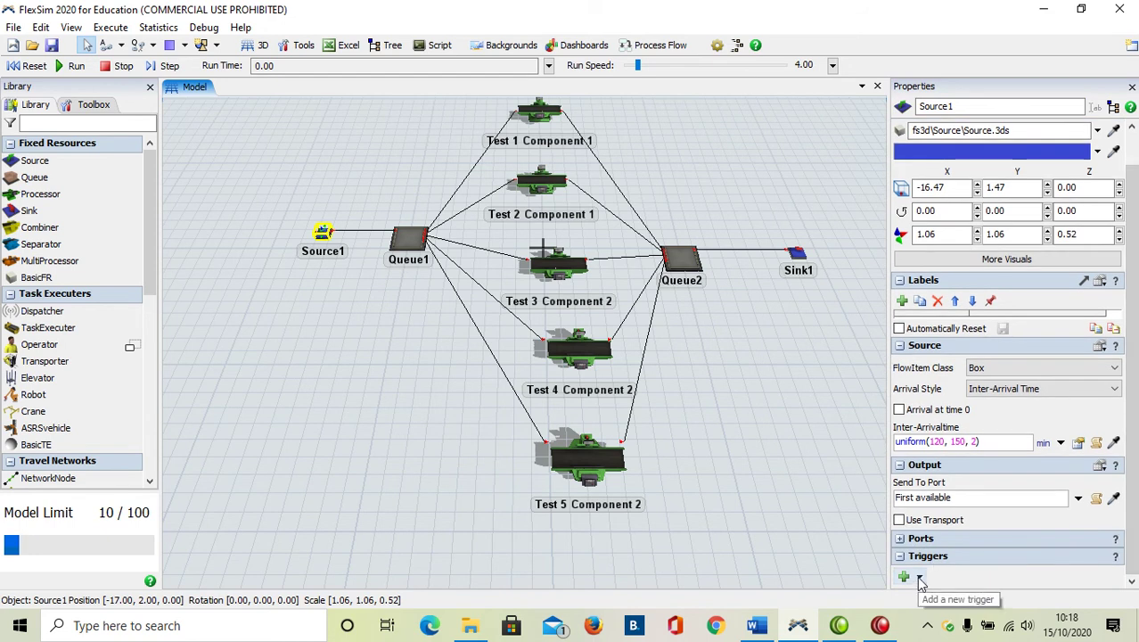
{"action": "left_click", "coordinate": [922, 578]}
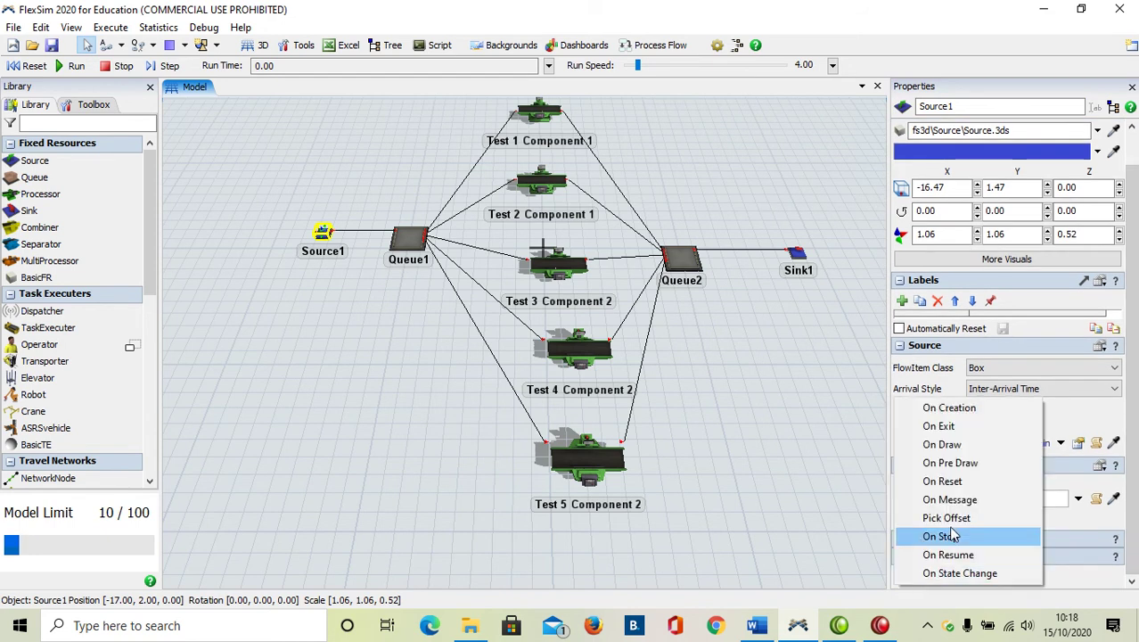
{"action": "left_click", "coordinate": [948, 408]}
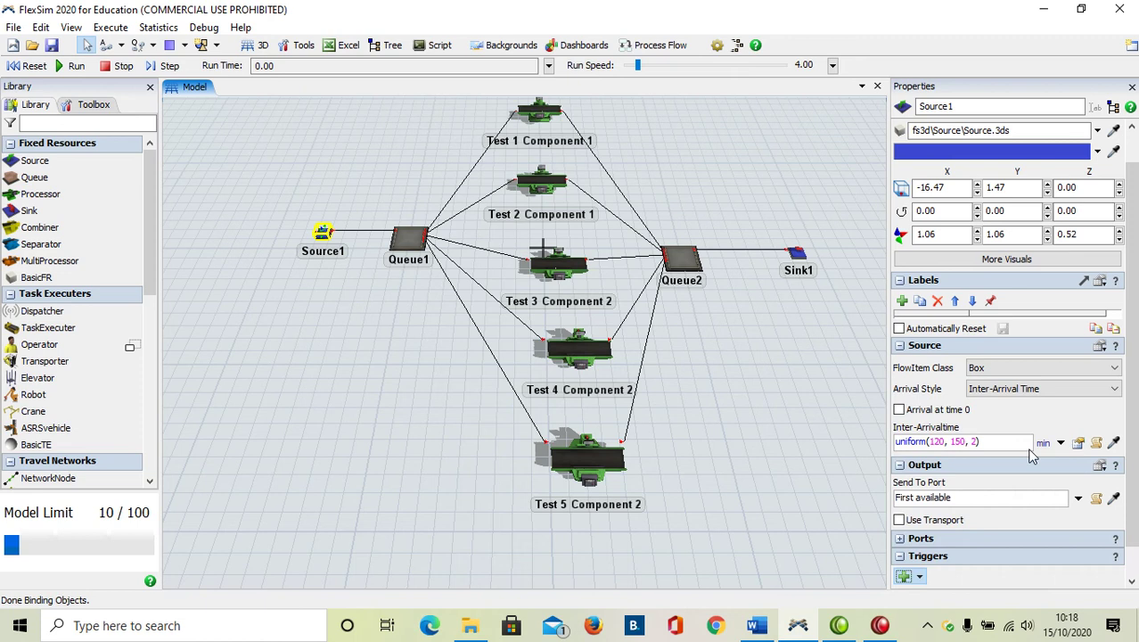
{"action": "scroll", "coordinate": [1135, 453], "scroll_direction": "down", "scroll_amount": 1}
{"action": "scroll", "coordinate": [1137, 451], "scroll_direction": "down", "scroll_amount": 1}
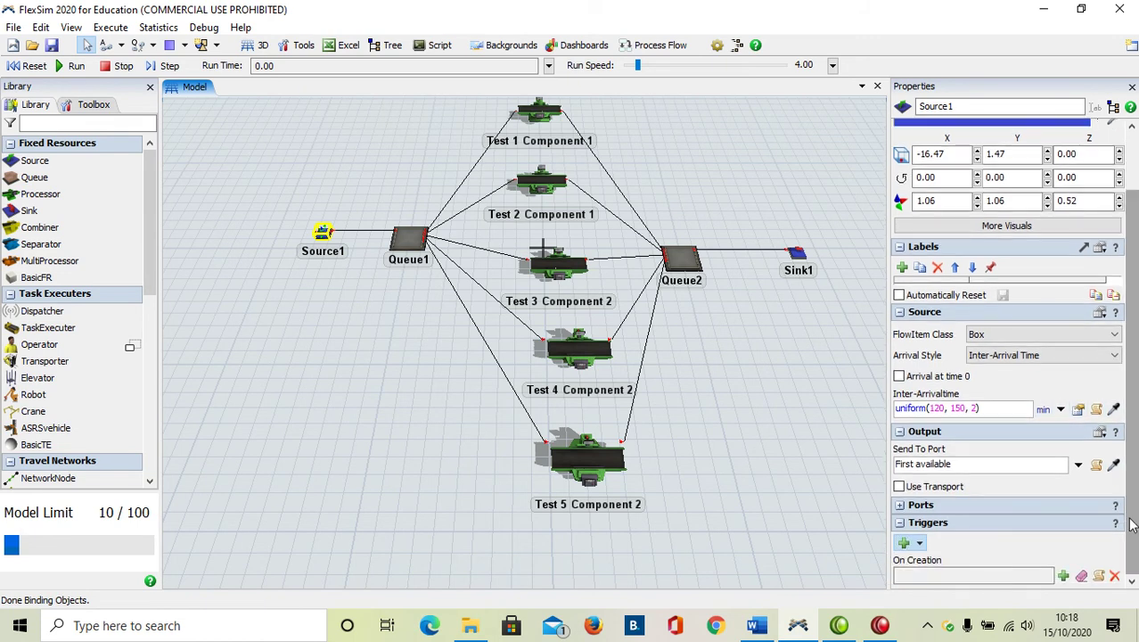
{"action": "left_click", "coordinate": [1062, 575]}
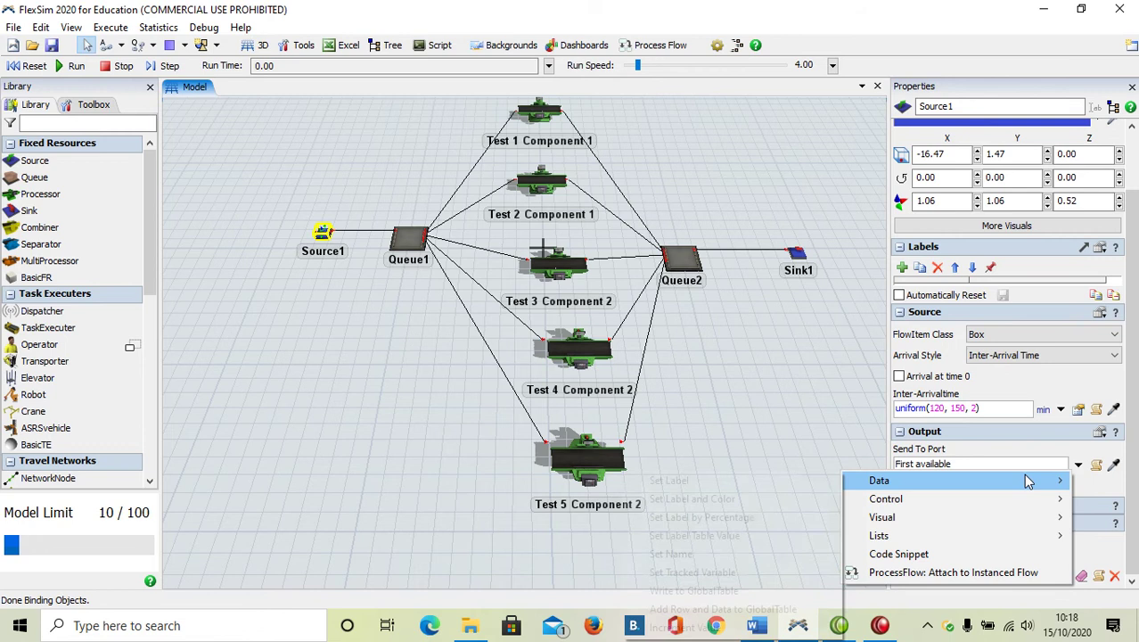
{"action": "mouse_move", "coordinate": [1028, 482]}
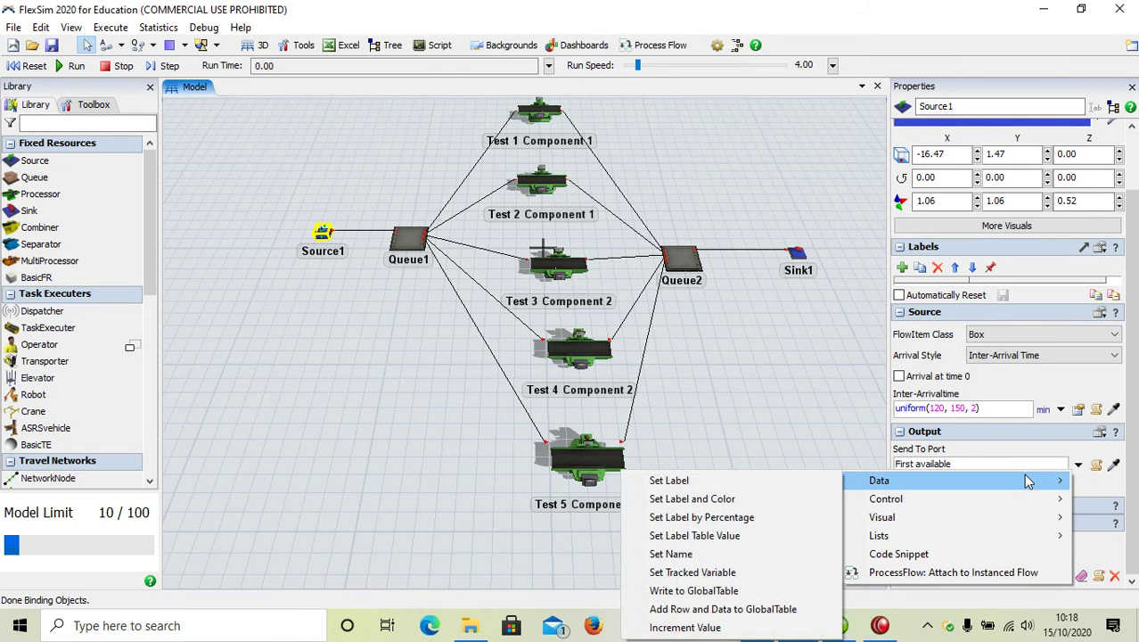
{"action": "left_click", "coordinate": [412, 283]}
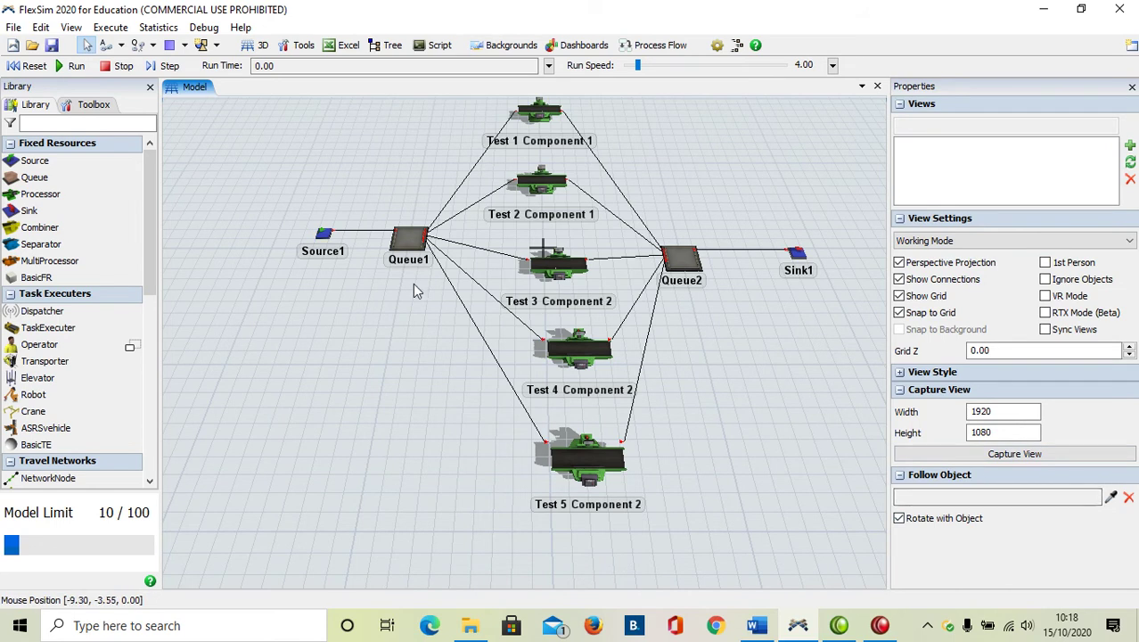
{"action": "left_click", "coordinate": [324, 234]}
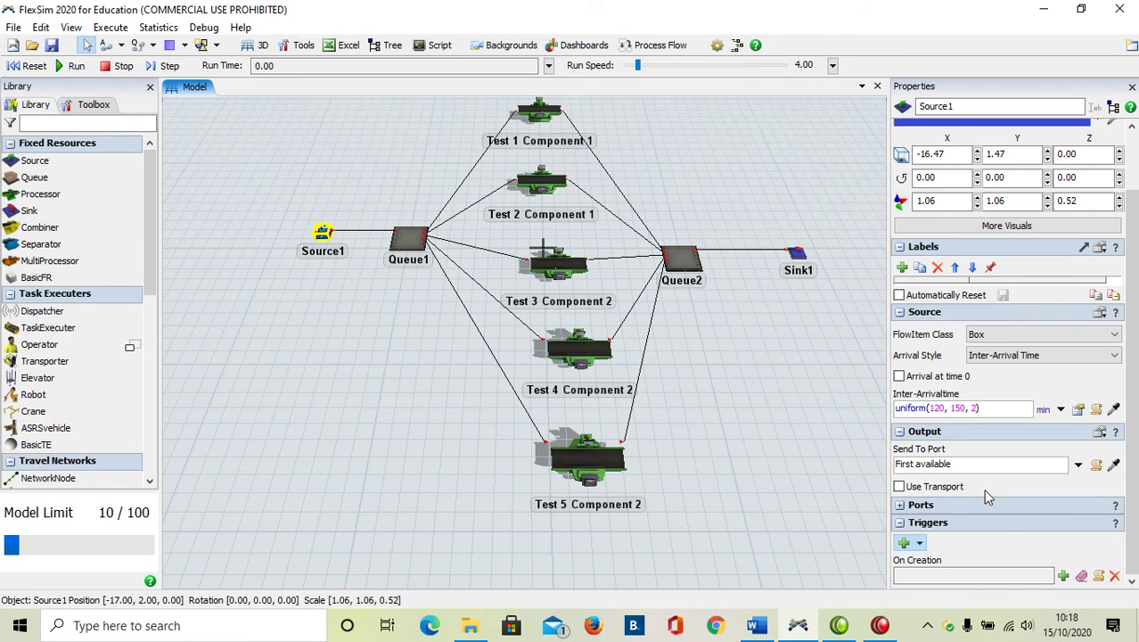
{"action": "left_click", "coordinate": [1064, 580]}
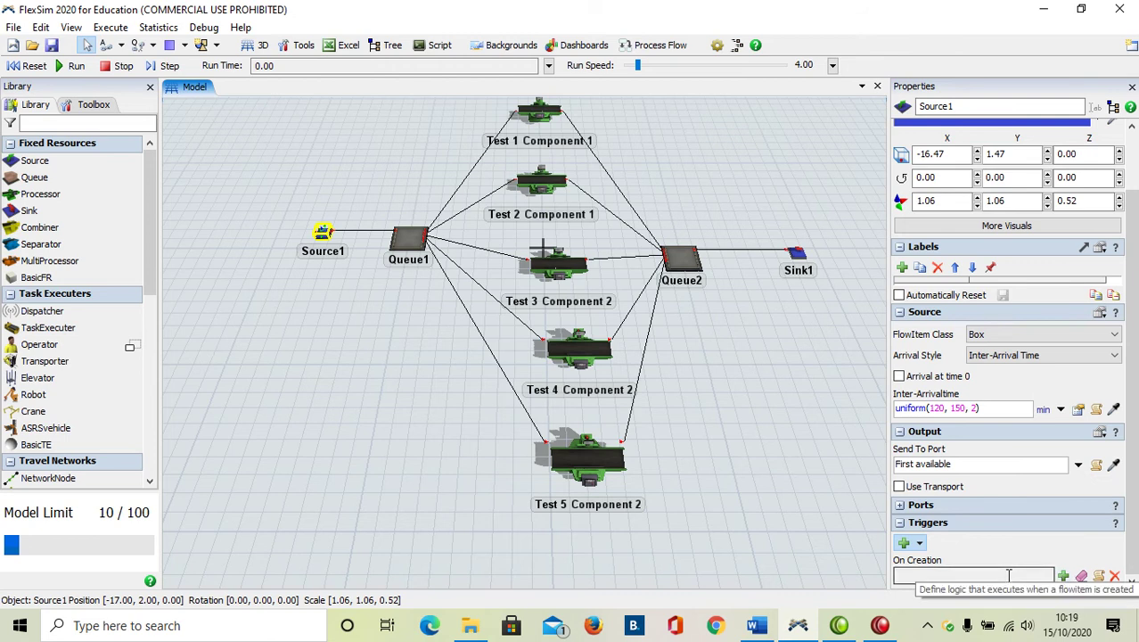
Step: Add a Set Label operation to Source1's On Creation trigger
{"action": "left_click", "coordinate": [1063, 578]}
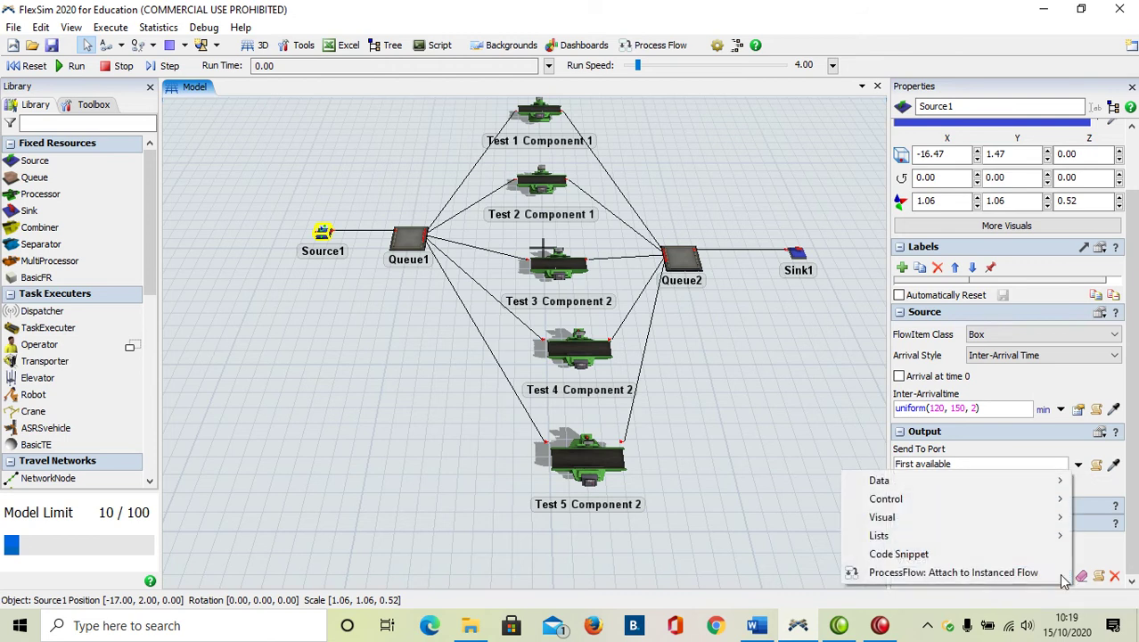
{"action": "mouse_move", "coordinate": [1005, 483]}
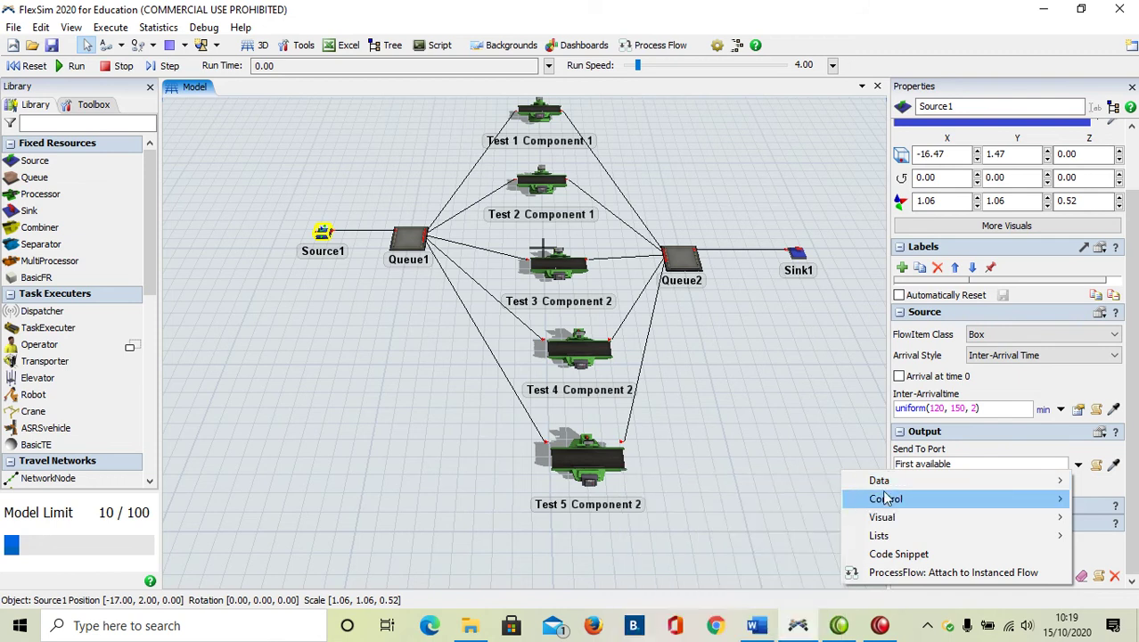
{"action": "mouse_move", "coordinate": [875, 481]}
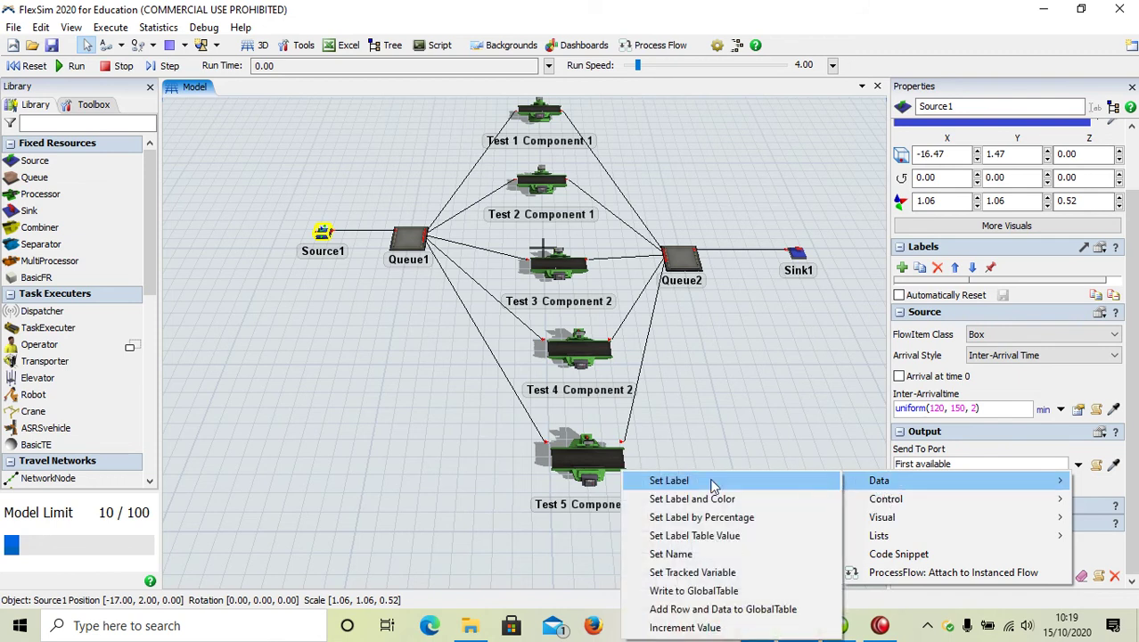
{"action": "left_click", "coordinate": [725, 476]}
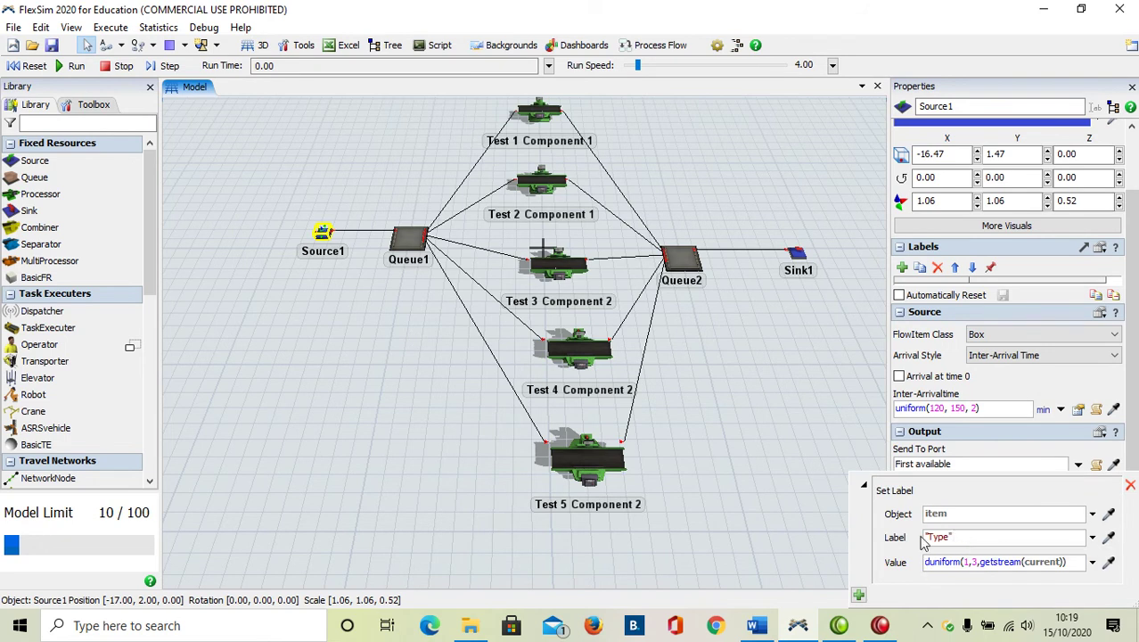
Step: Set the Type label value to a bernoulli expression with 40, 1, 2 and getstream(current)
{"action": "left_click", "coordinate": [1090, 564]}
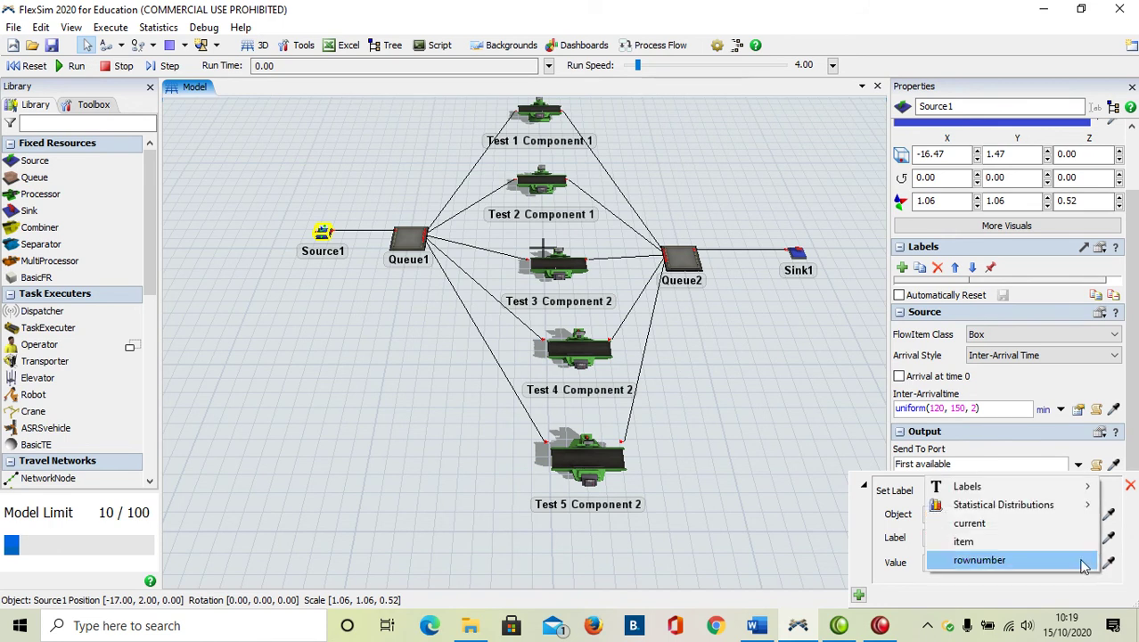
{"action": "mouse_move", "coordinate": [1080, 505]}
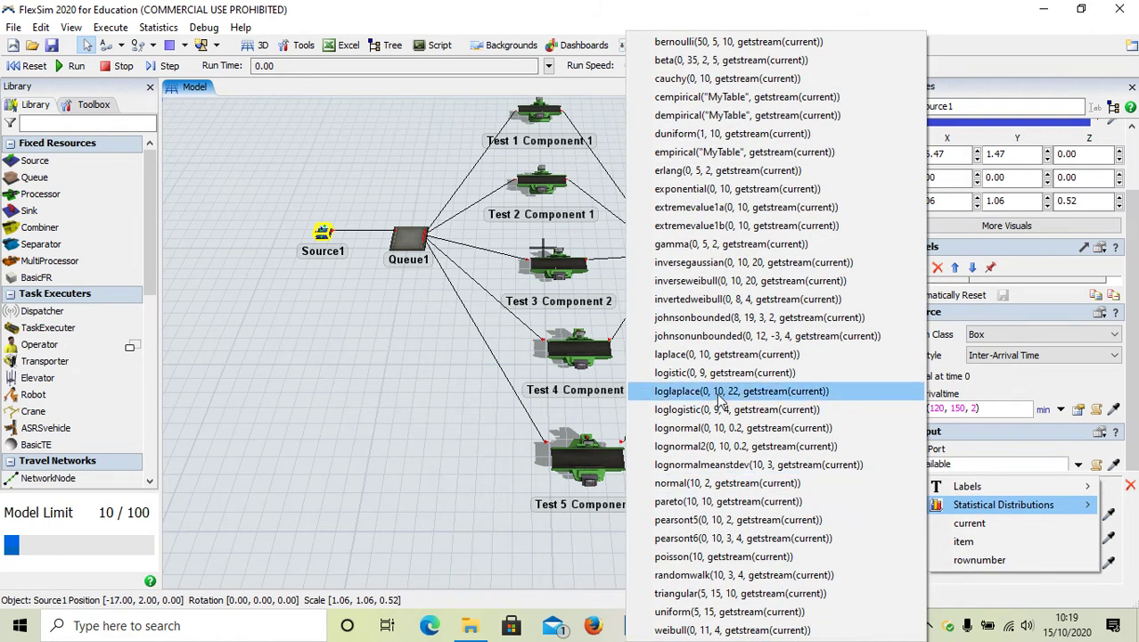
{"action": "left_click", "coordinate": [715, 42]}
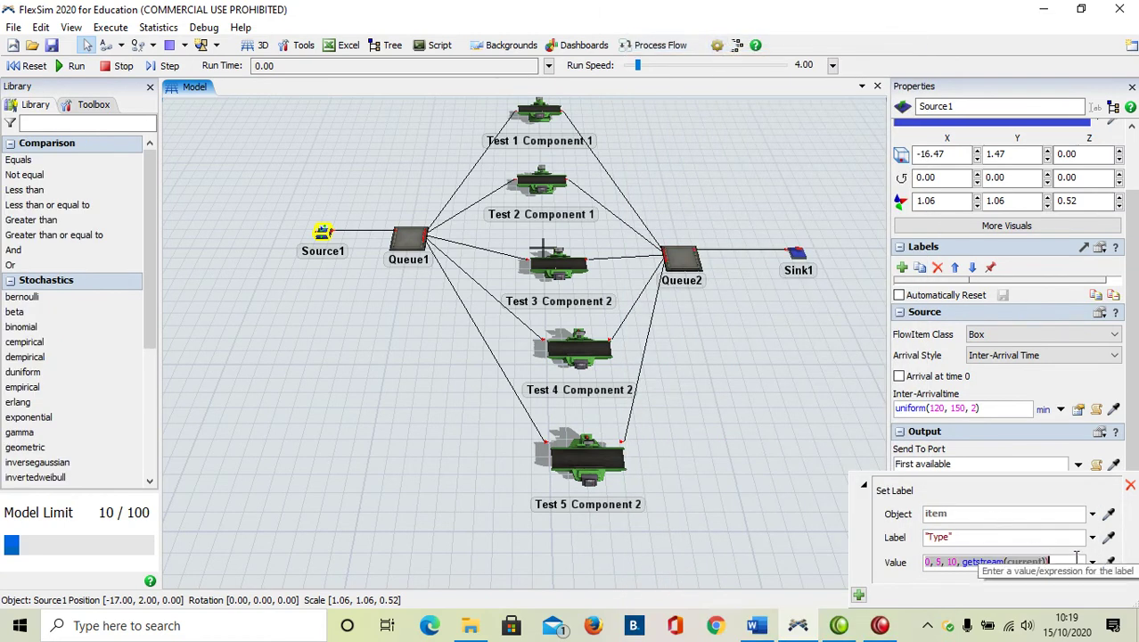
{"action": "left_click", "coordinate": [947, 562]}
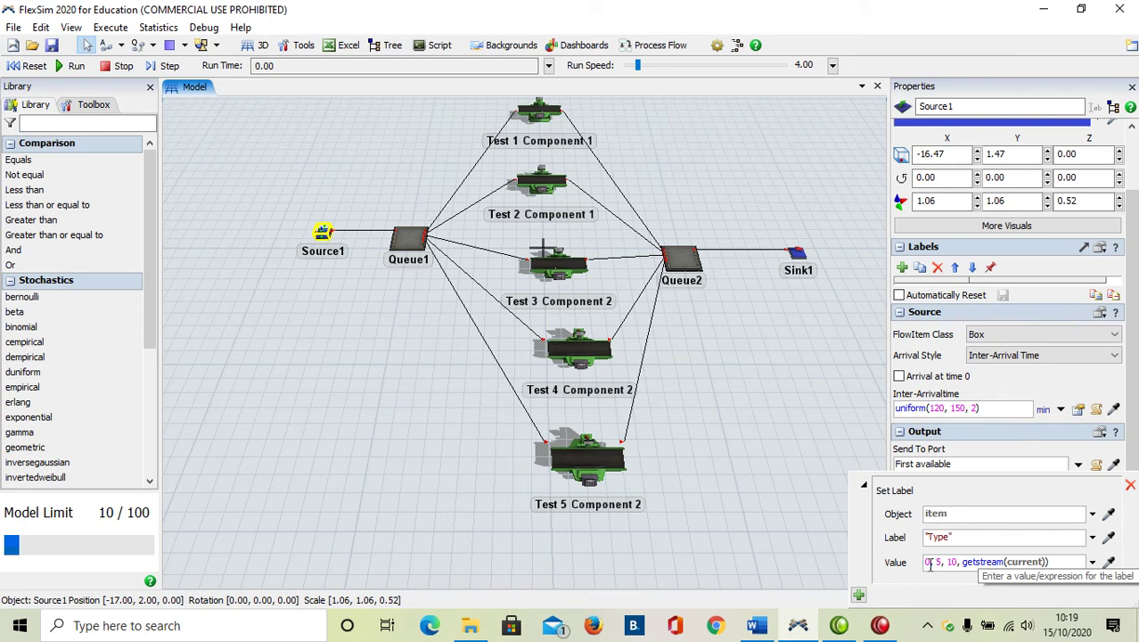
{"action": "type", "text": "4"}
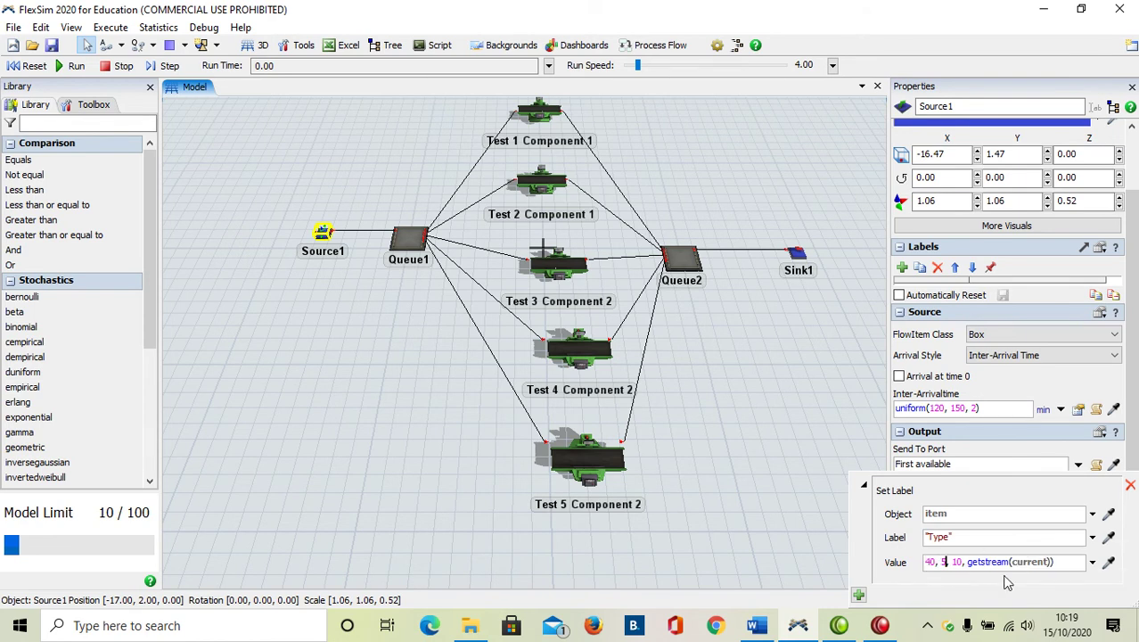
{"action": "key", "text": "BackSpace"}
{"action": "key", "text": "BackSpace"}
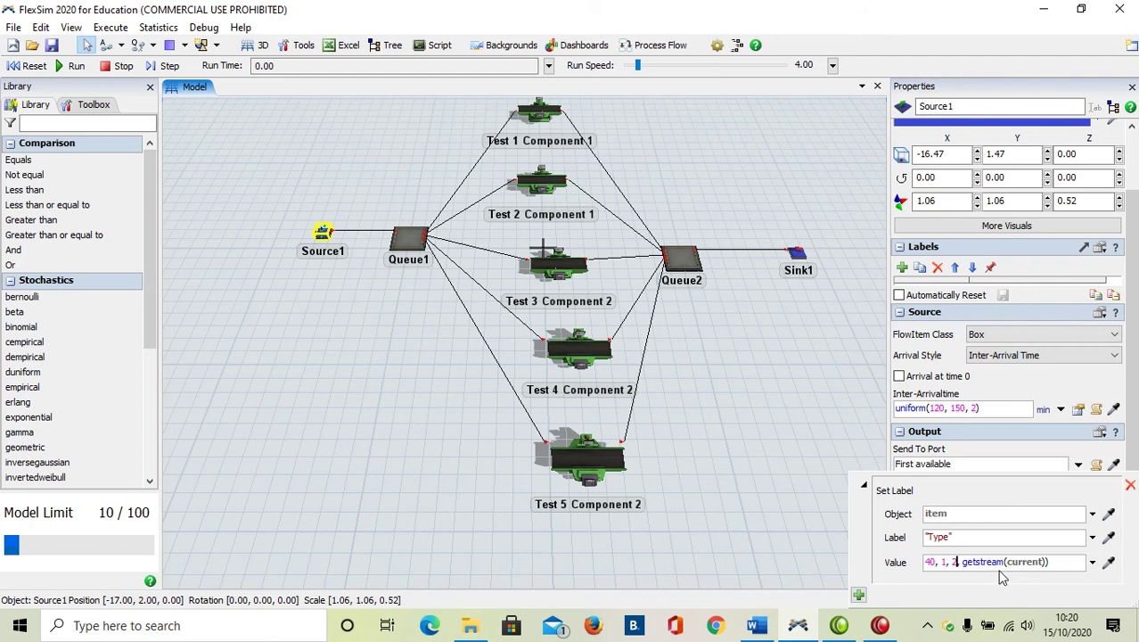
{"action": "type", "text": ","}
{"action": "left_click", "coordinate": [739, 504]}
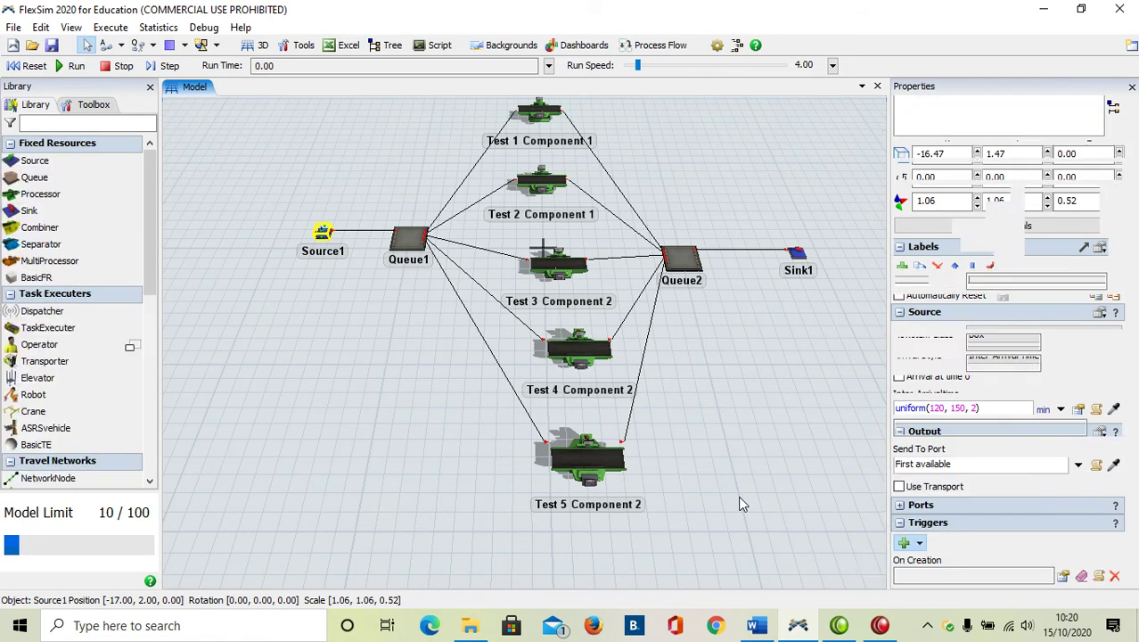
Step: Add an On Exit trigger to Source1
{"action": "left_click", "coordinate": [323, 235]}
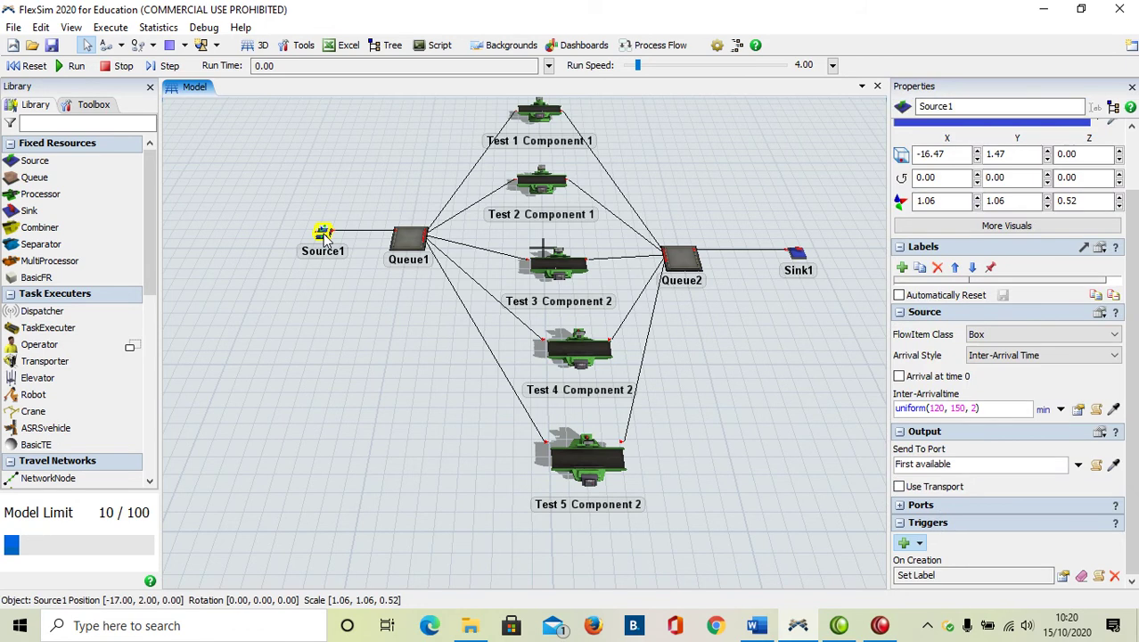
{"action": "left_click", "coordinate": [919, 545]}
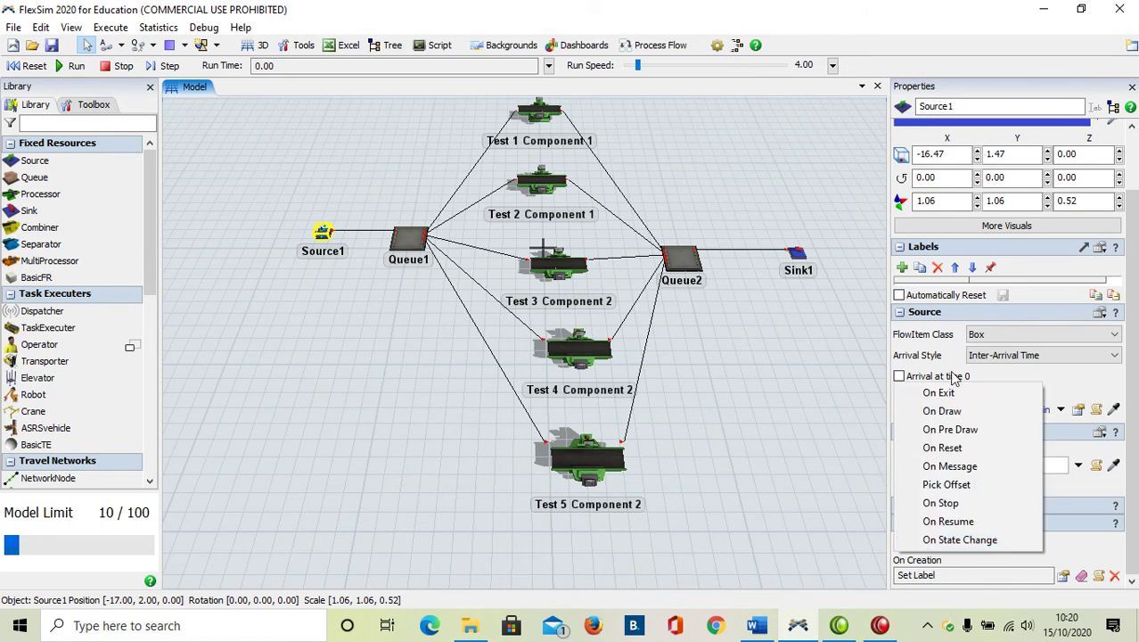
{"action": "left_click", "coordinate": [948, 399]}
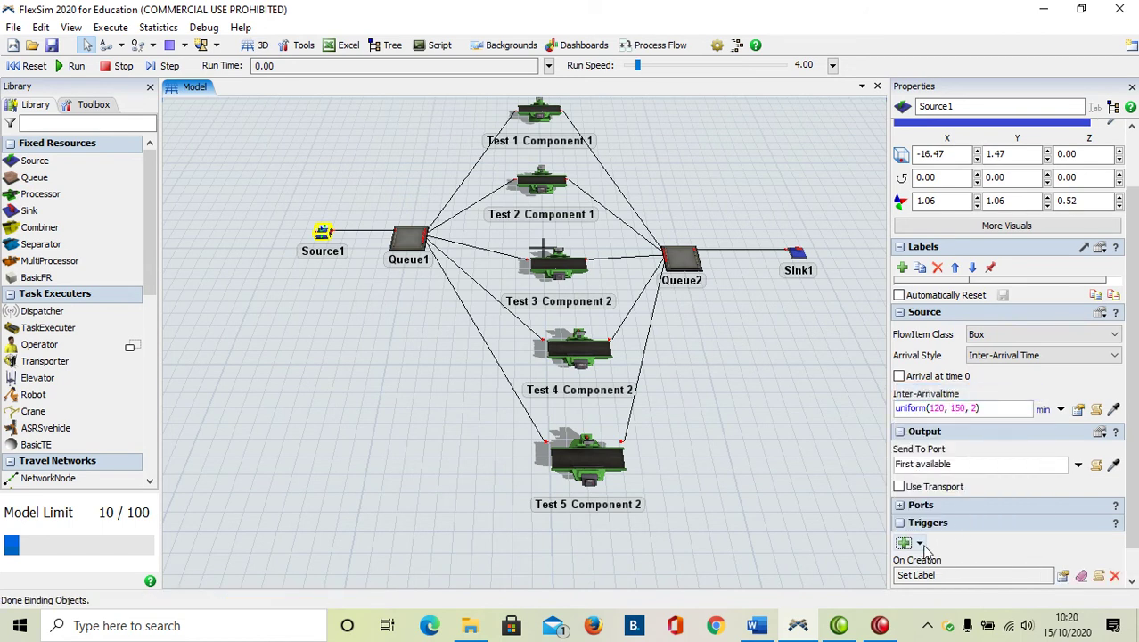
{"action": "scroll", "coordinate": [1005, 540], "scroll_direction": "down", "scroll_amount": 1}
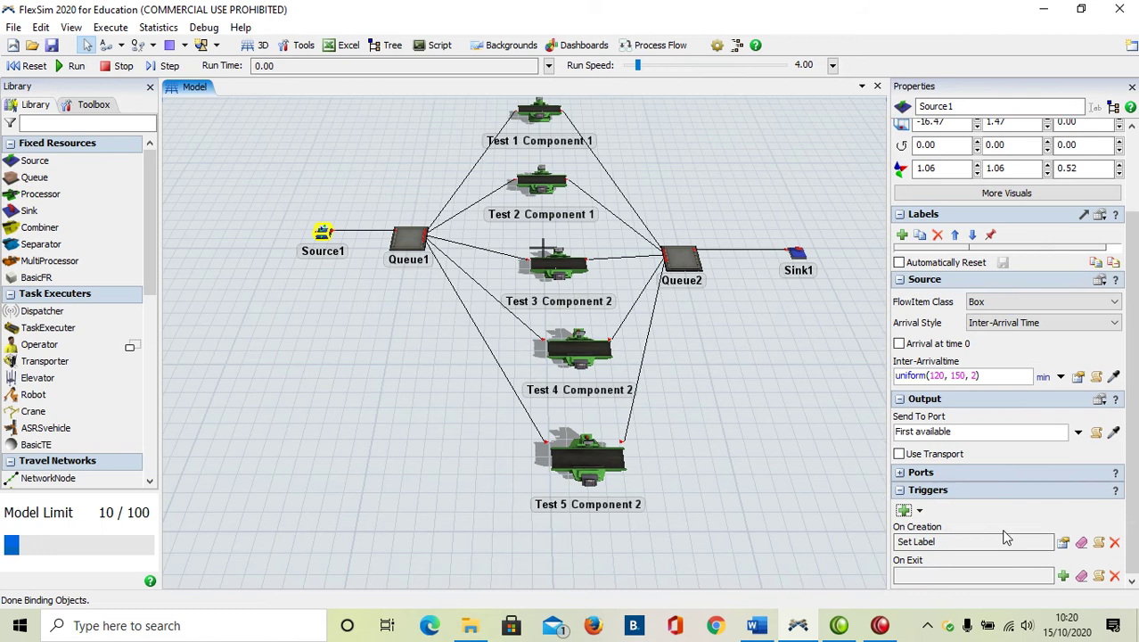
{"action": "left_click", "coordinate": [920, 575]}
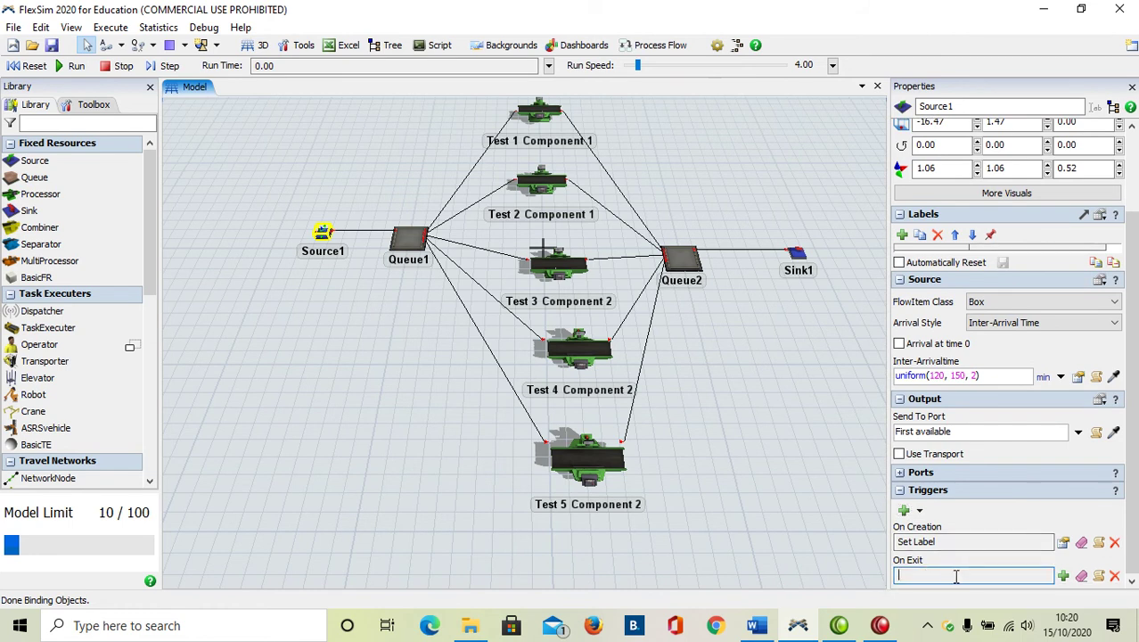
Step: Make the exit trigger Set Label and Color with Type = duniform(1,2,getstream(current))
{"action": "left_click", "coordinate": [1063, 577]}
{"action": "mouse_move", "coordinate": [1010, 506]}
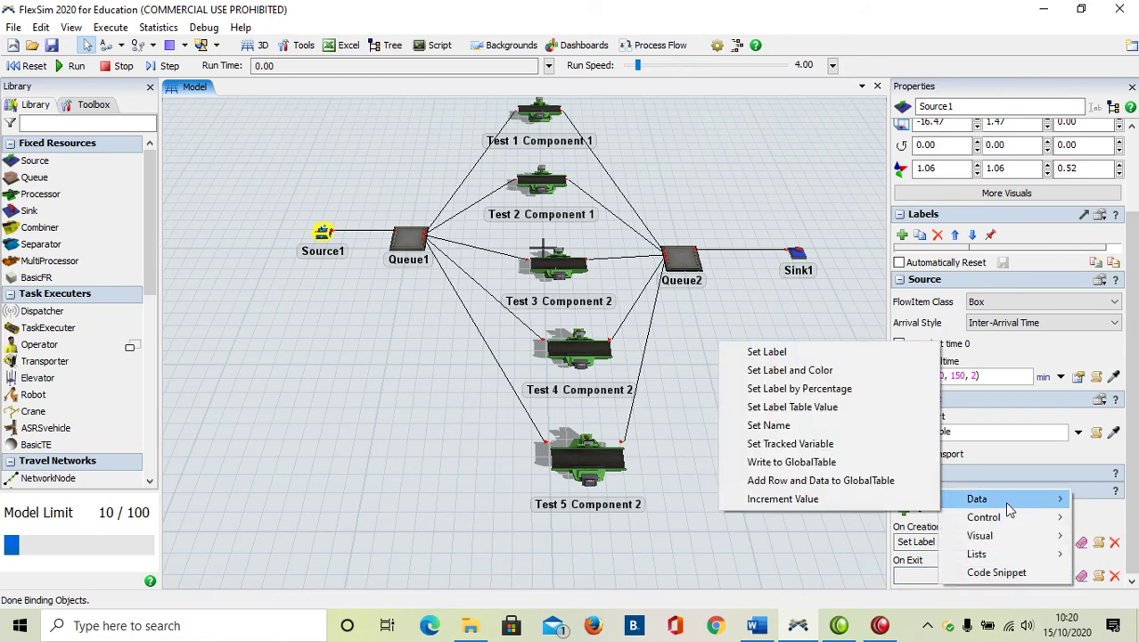
{"action": "left_click", "coordinate": [913, 577]}
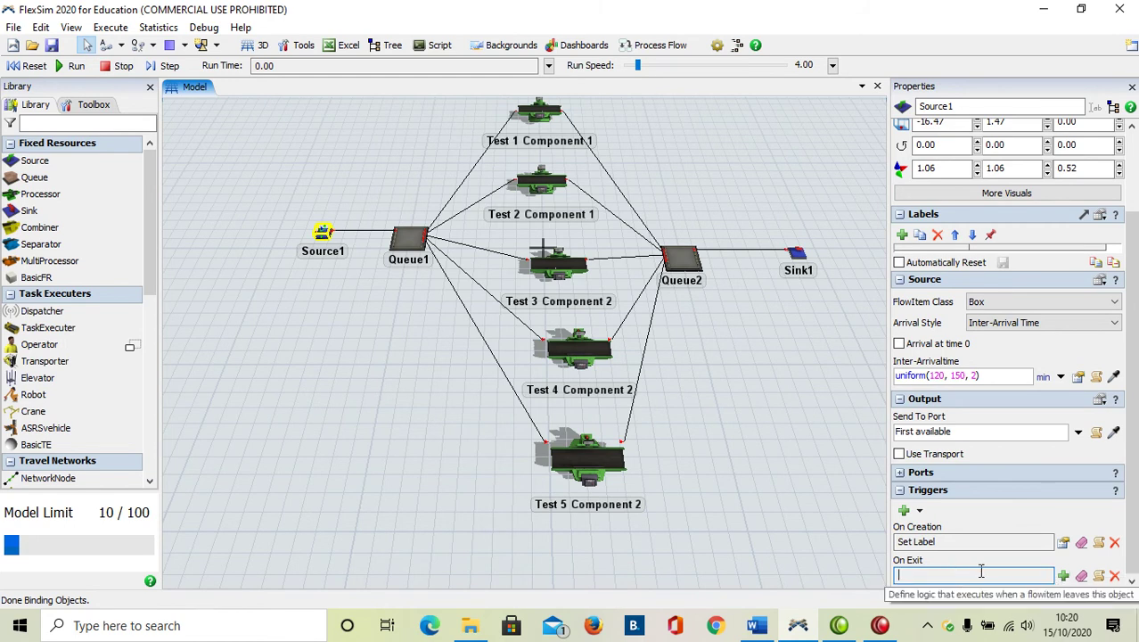
{"action": "left_click", "coordinate": [1063, 577]}
{"action": "mouse_move", "coordinate": [1008, 536]}
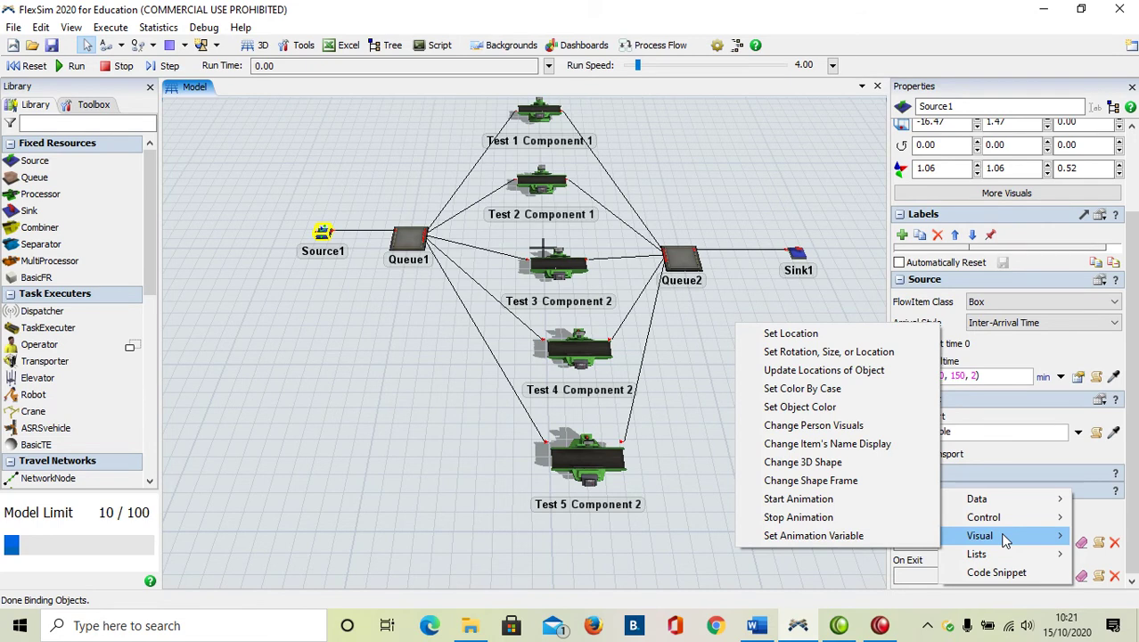
{"action": "mouse_move", "coordinate": [1002, 505]}
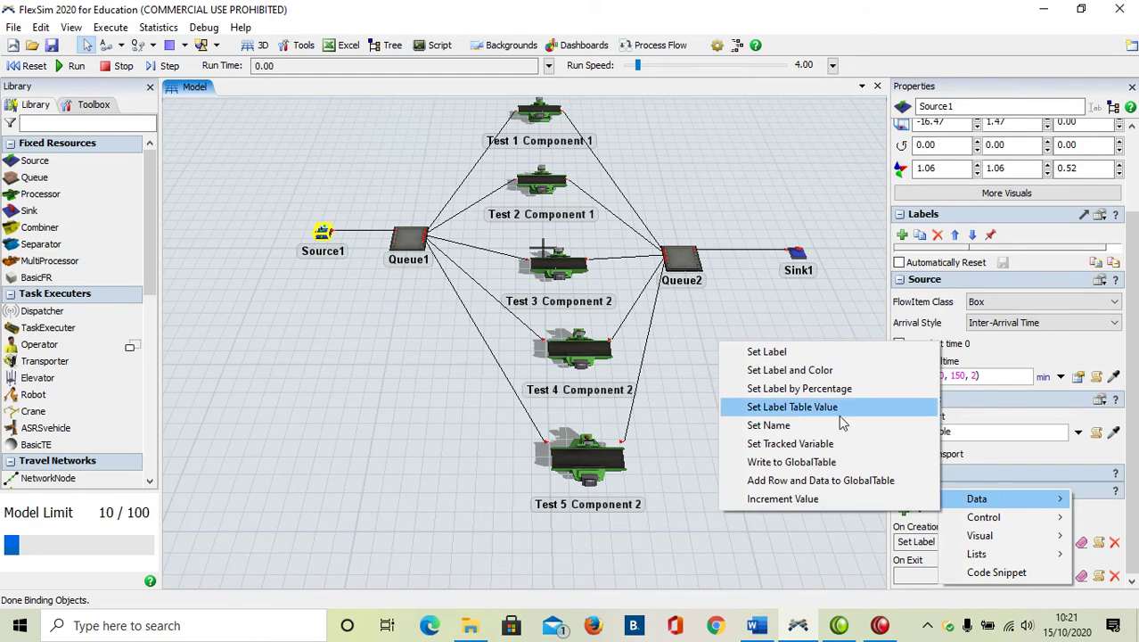
{"action": "left_click", "coordinate": [784, 370]}
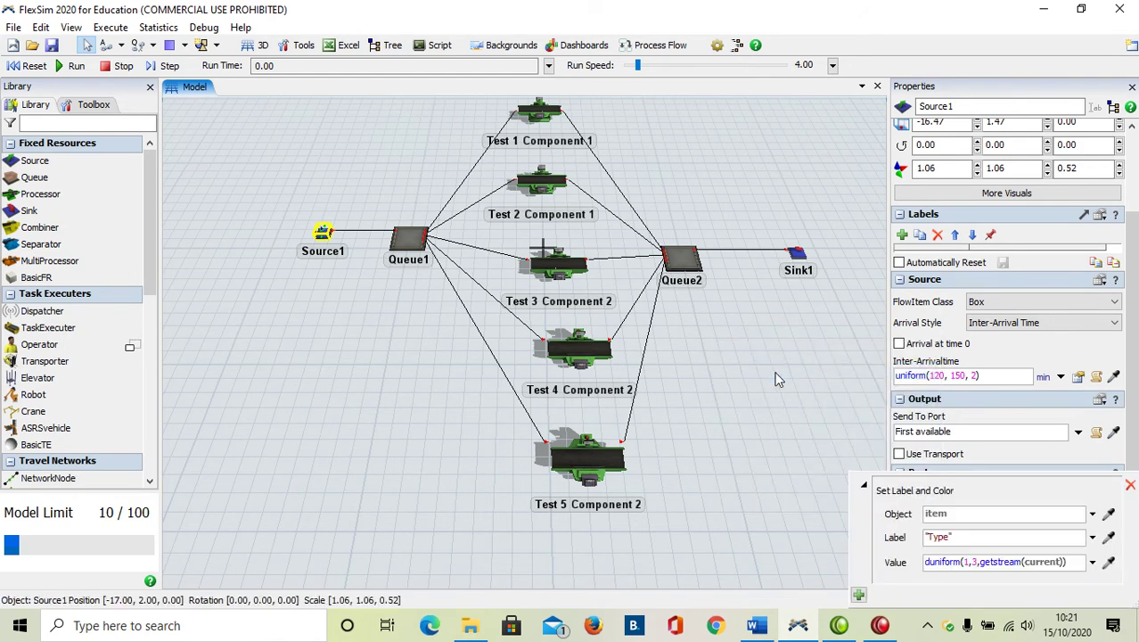
{"action": "left_click", "coordinate": [974, 563]}
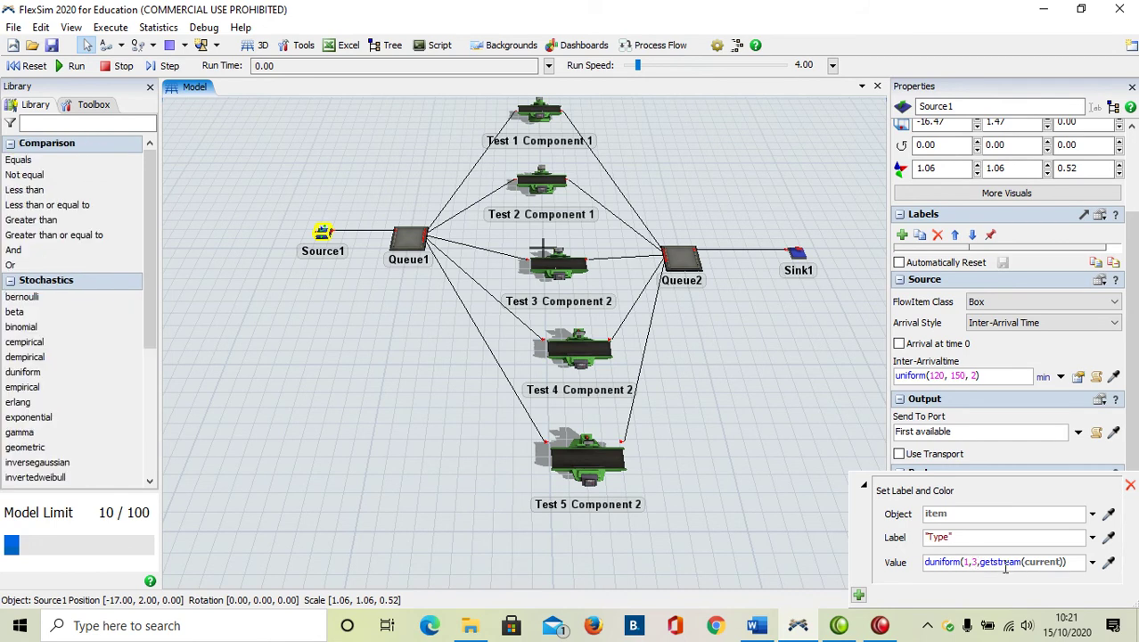
{"action": "key", "text": "BackSpace"}
{"action": "type", "text": "2"}
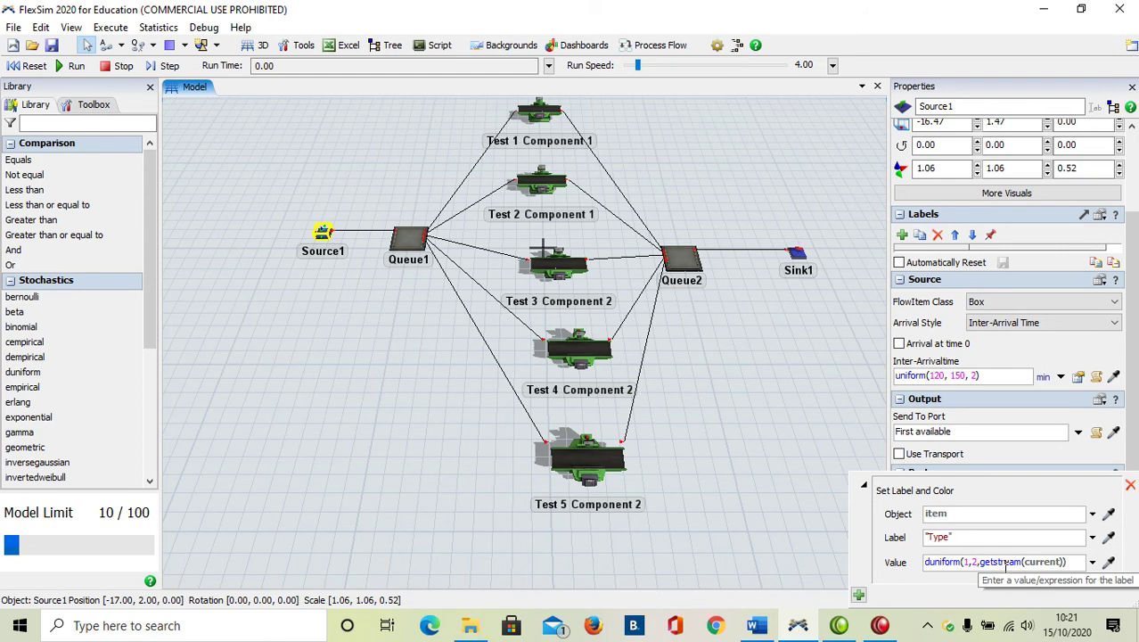
Step: Correct Source1's creation trigger value to bernoulli(40, 1, 2, getstream(current))
{"action": "left_click", "coordinate": [807, 464]}
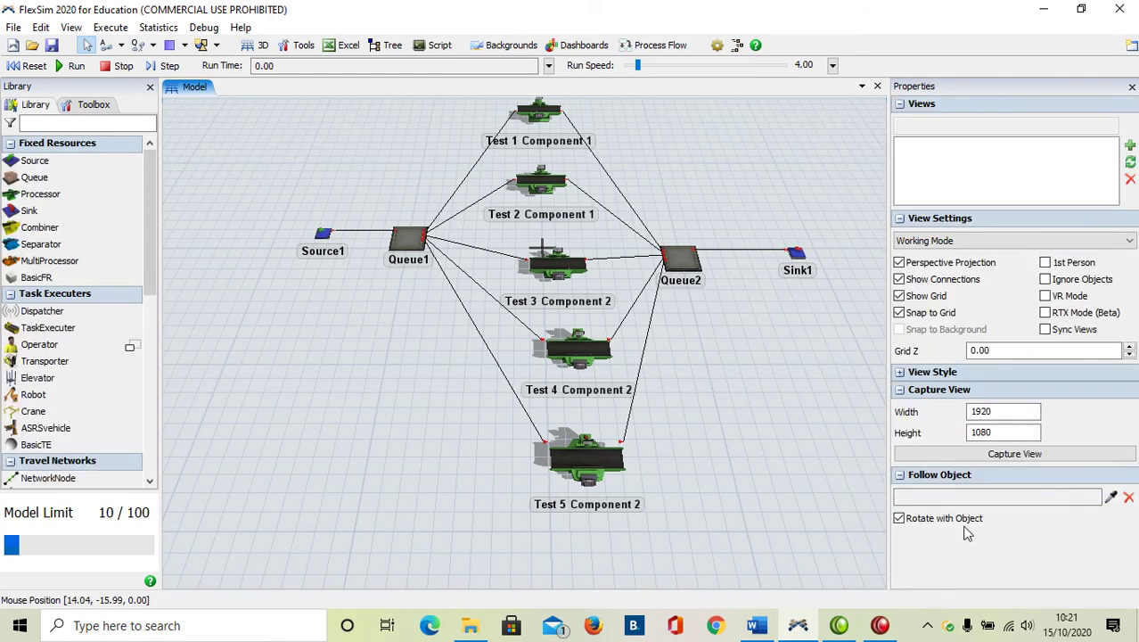
{"action": "left_click", "coordinate": [322, 233]}
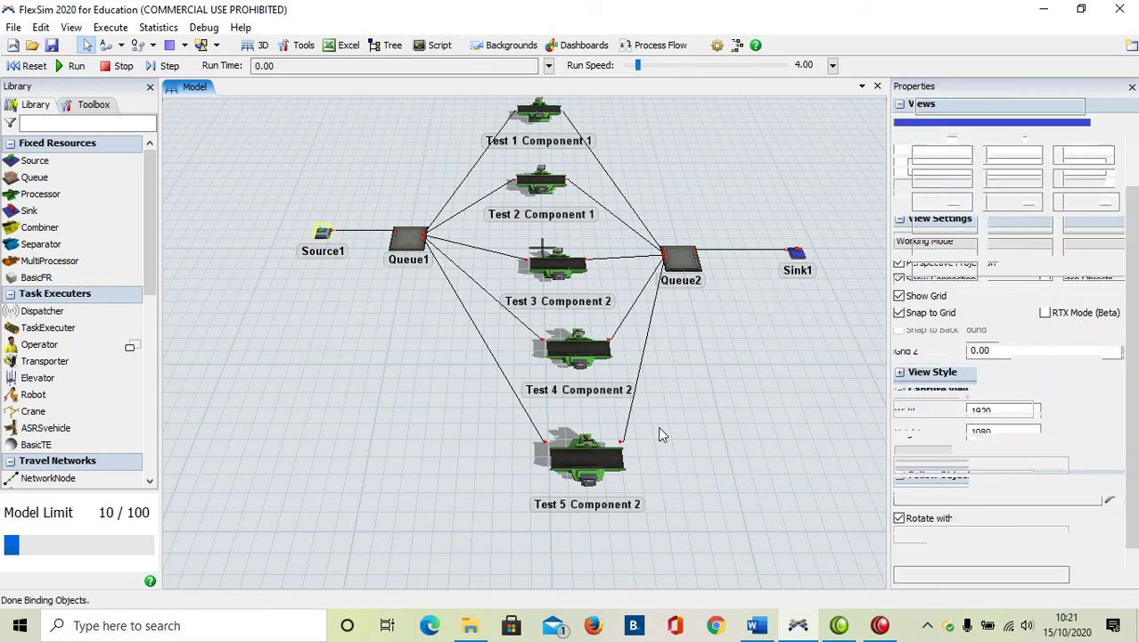
{"action": "scroll", "coordinate": [978, 511], "scroll_direction": "down", "scroll_amount": 1}
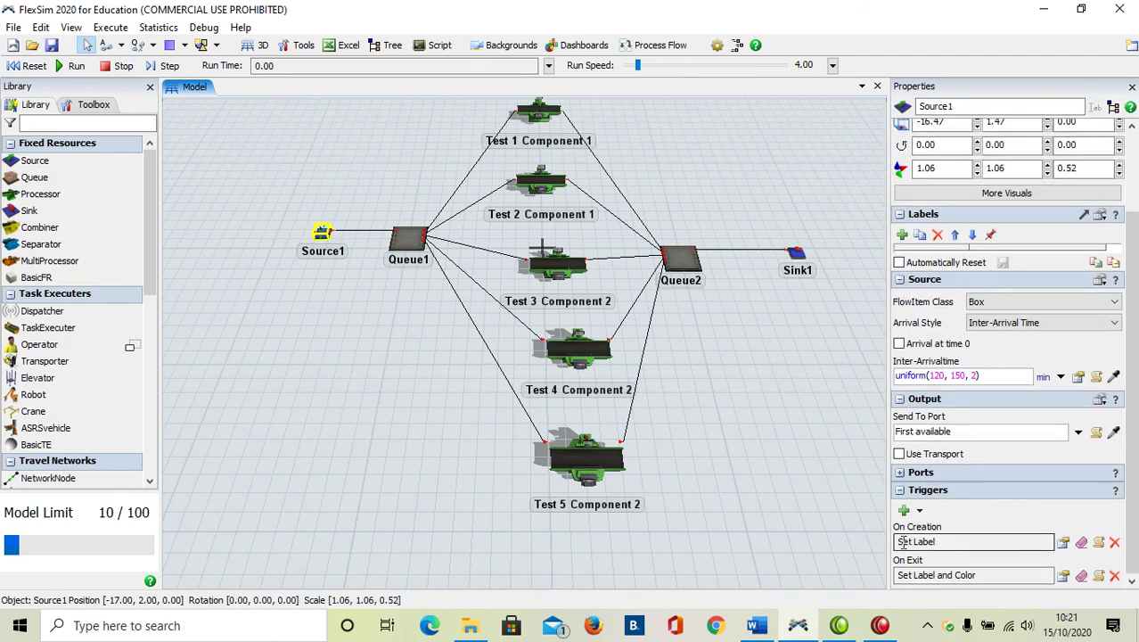
{"action": "left_click", "coordinate": [1064, 544]}
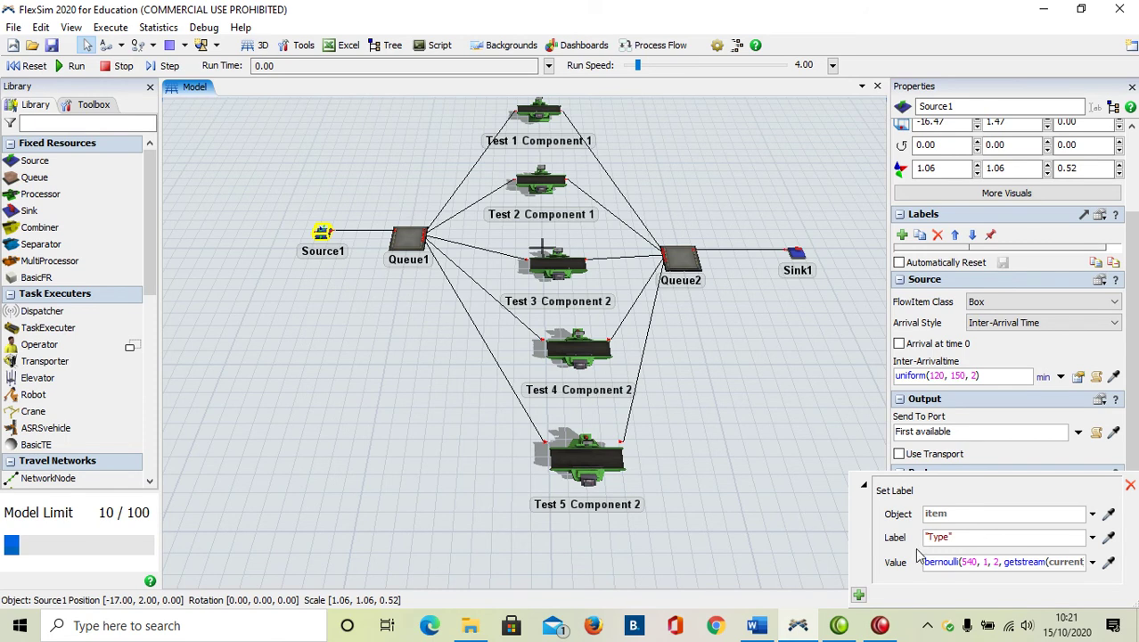
{"action": "left_click", "coordinate": [968, 561]}
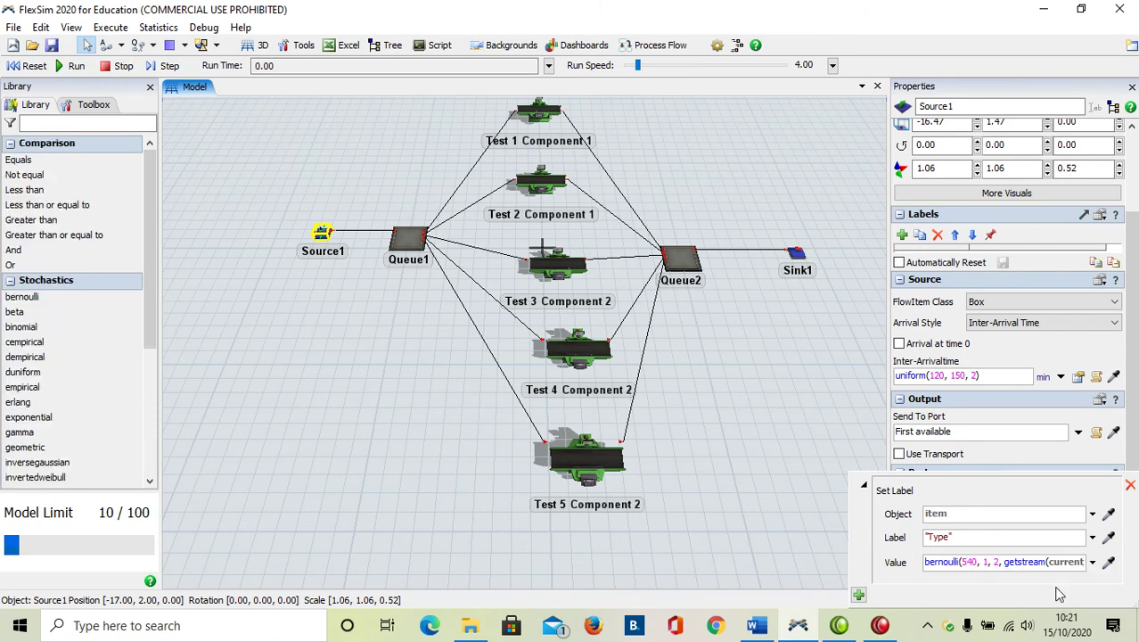
{"action": "key", "text": "BackSpace"}
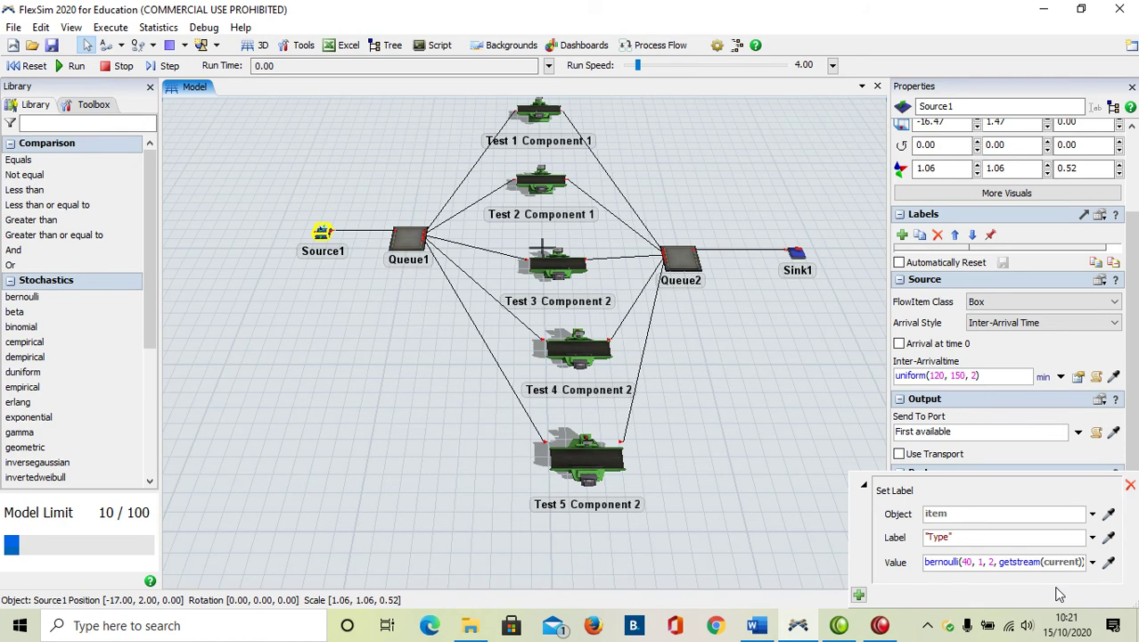
Step: Bring up Source1's On Exit Set Label and Color settings
{"action": "left_click", "coordinate": [754, 470]}
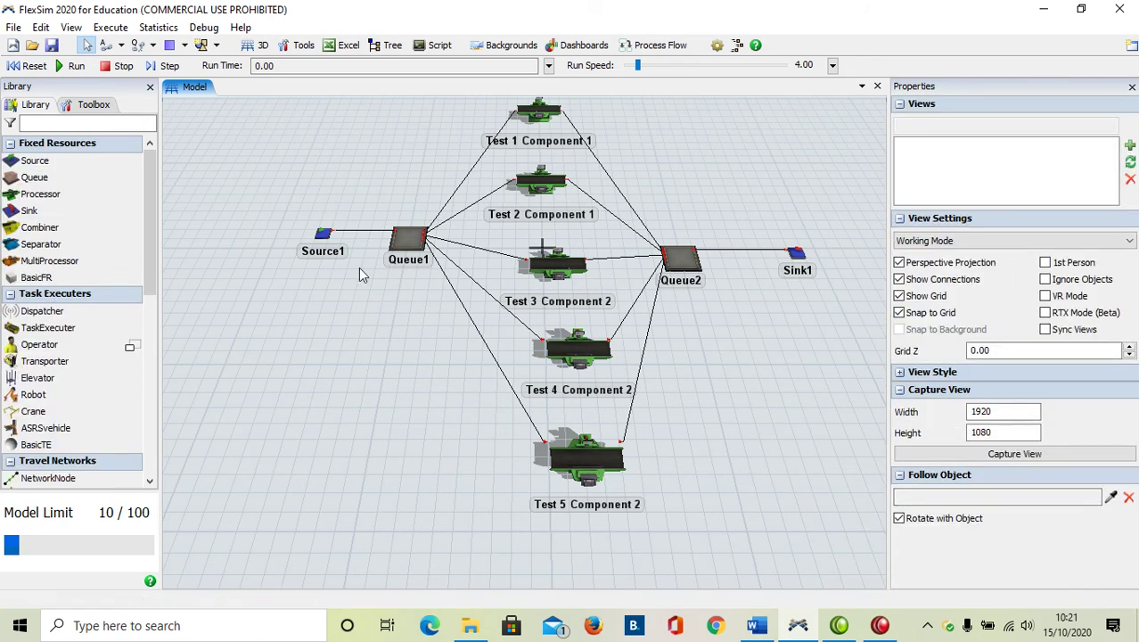
{"action": "left_click", "coordinate": [323, 234]}
{"action": "scroll", "coordinate": [1050, 539], "scroll_direction": "down", "scroll_amount": 1}
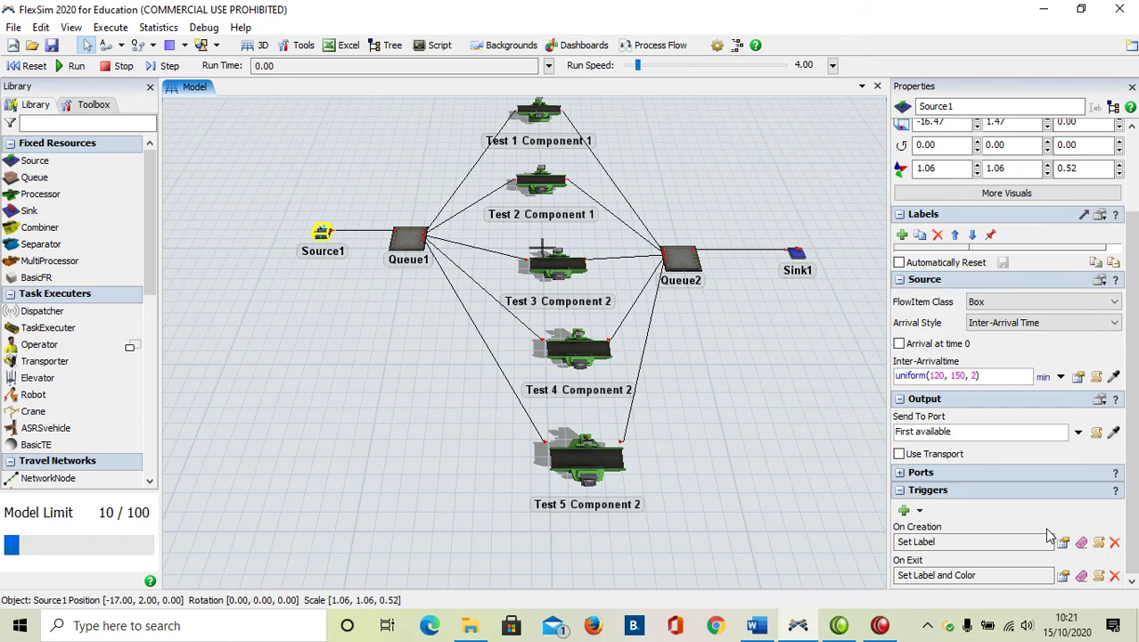
{"action": "left_click", "coordinate": [1067, 580]}
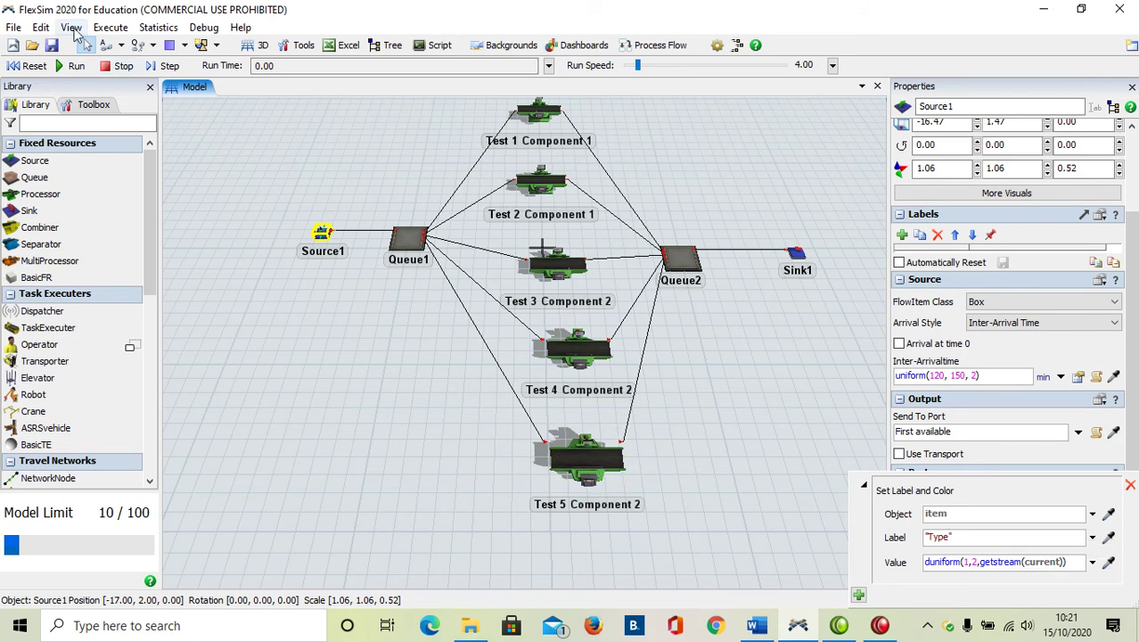
Step: Reset the model, raise run speed, step twice and inspect the first flow item
{"action": "left_click", "coordinate": [32, 69]}
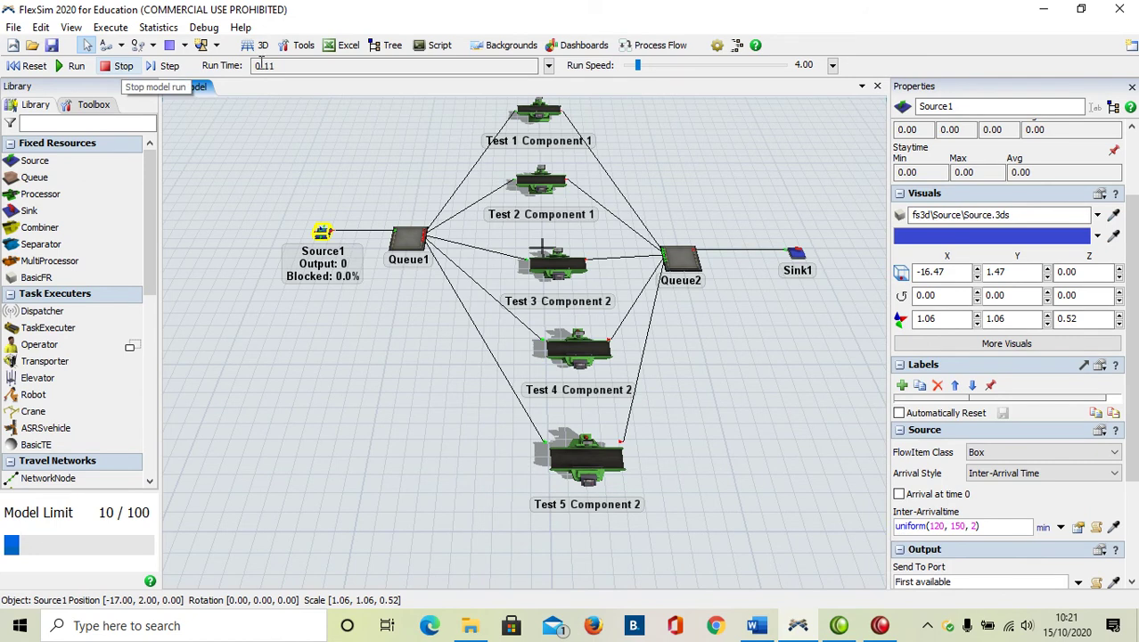
{"action": "left_click_drag", "start_coordinate": [638, 68], "coordinate": [661, 69]}
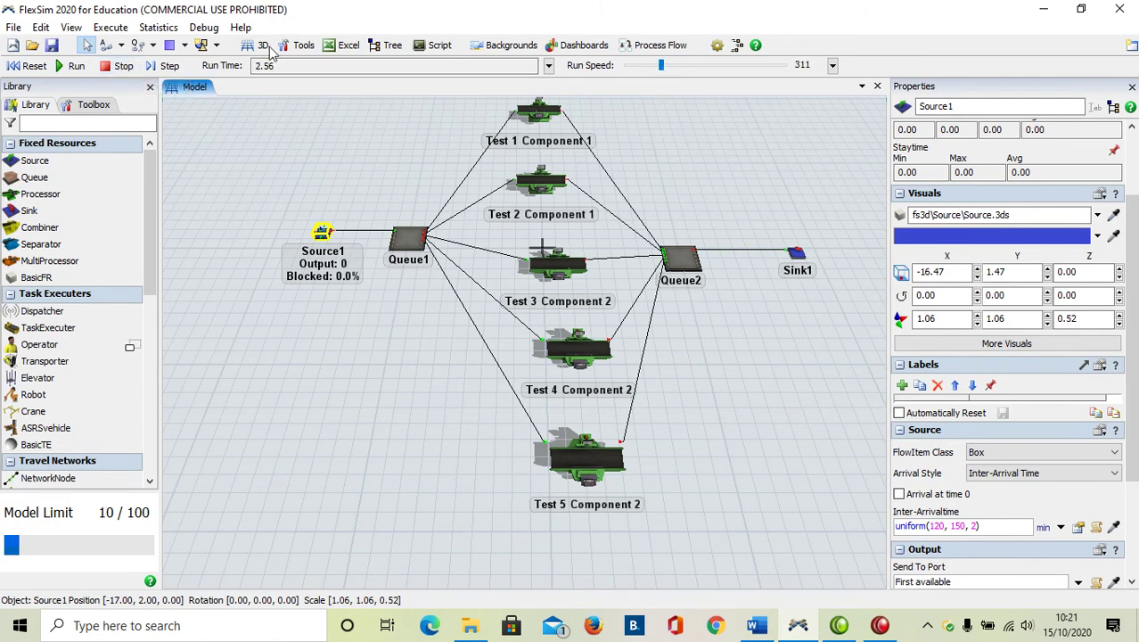
{"action": "left_click", "coordinate": [170, 66]}
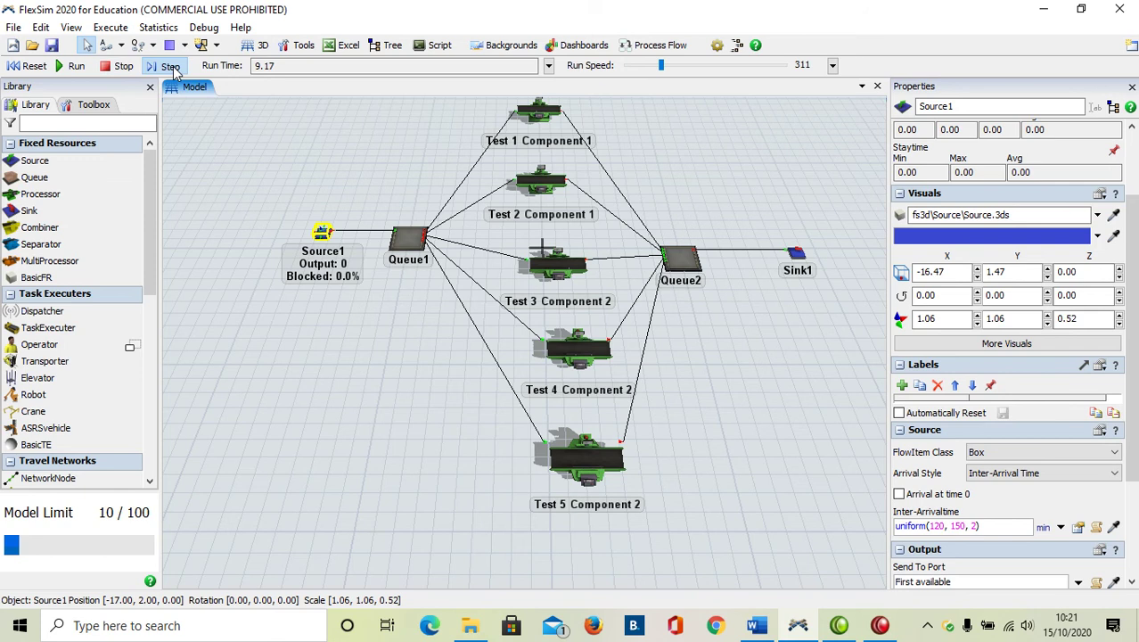
{"action": "left_click", "coordinate": [169, 66]}
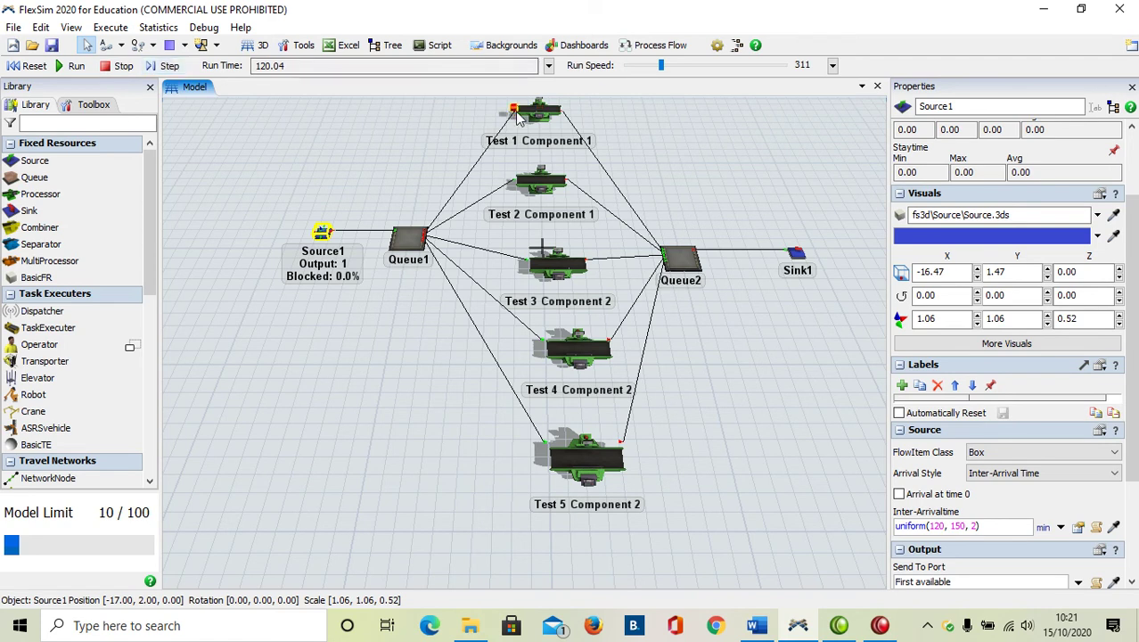
{"action": "left_click", "coordinate": [514, 109]}
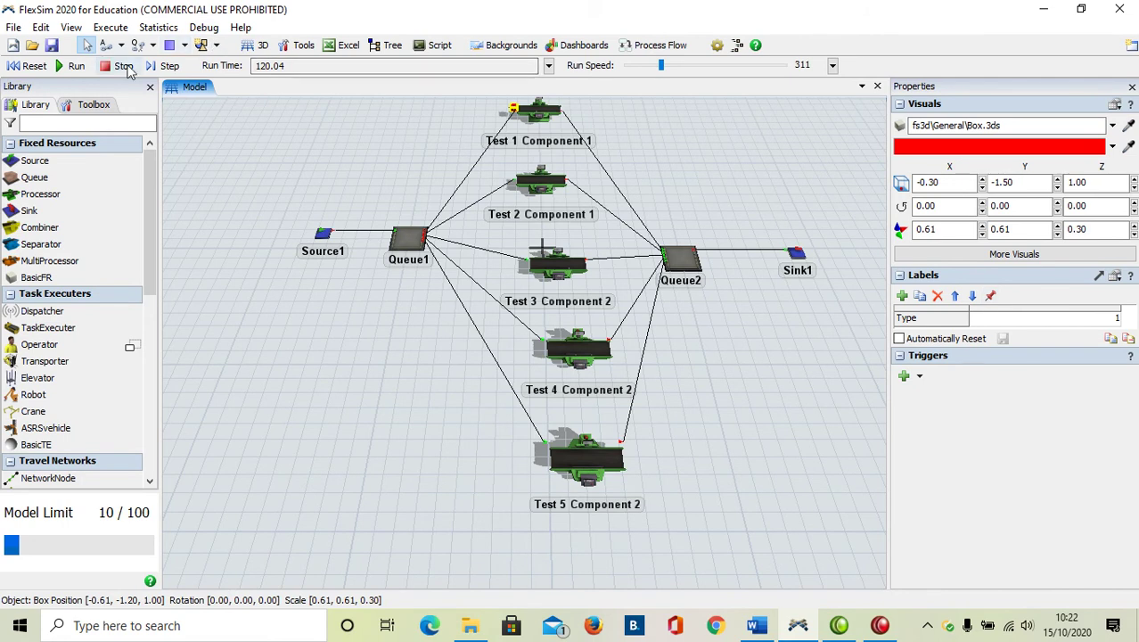
Step: Step the simulation further and inspect the red Type 1 items at Test 1 Component 1
{"action": "left_click", "coordinate": [169, 66]}
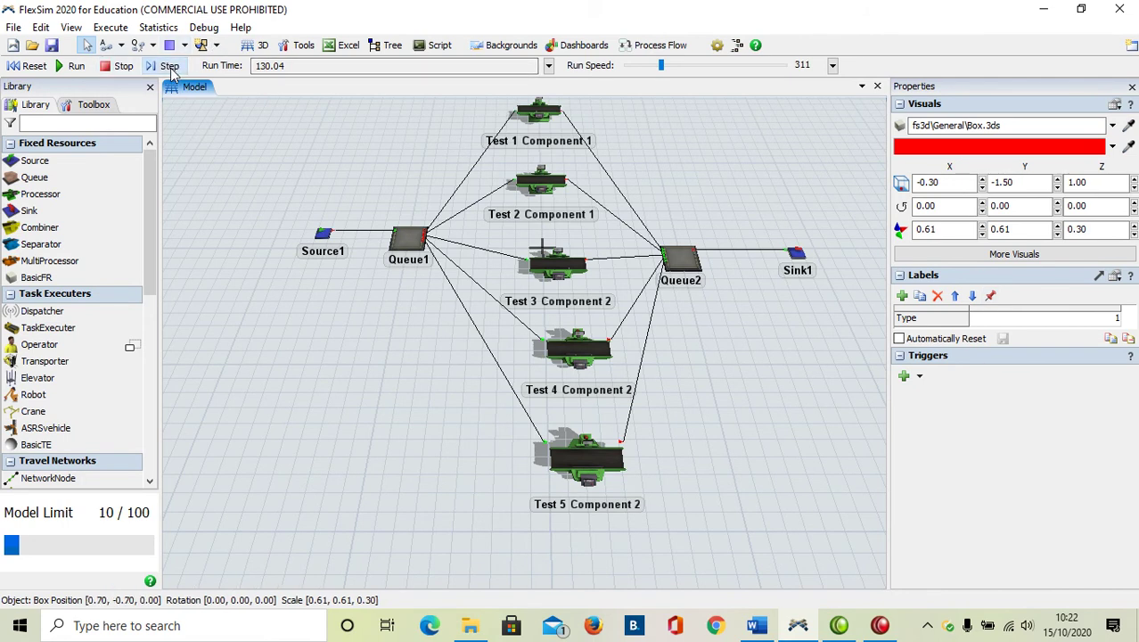
{"action": "left_click", "coordinate": [170, 66]}
{"action": "left_click", "coordinate": [169, 66]}
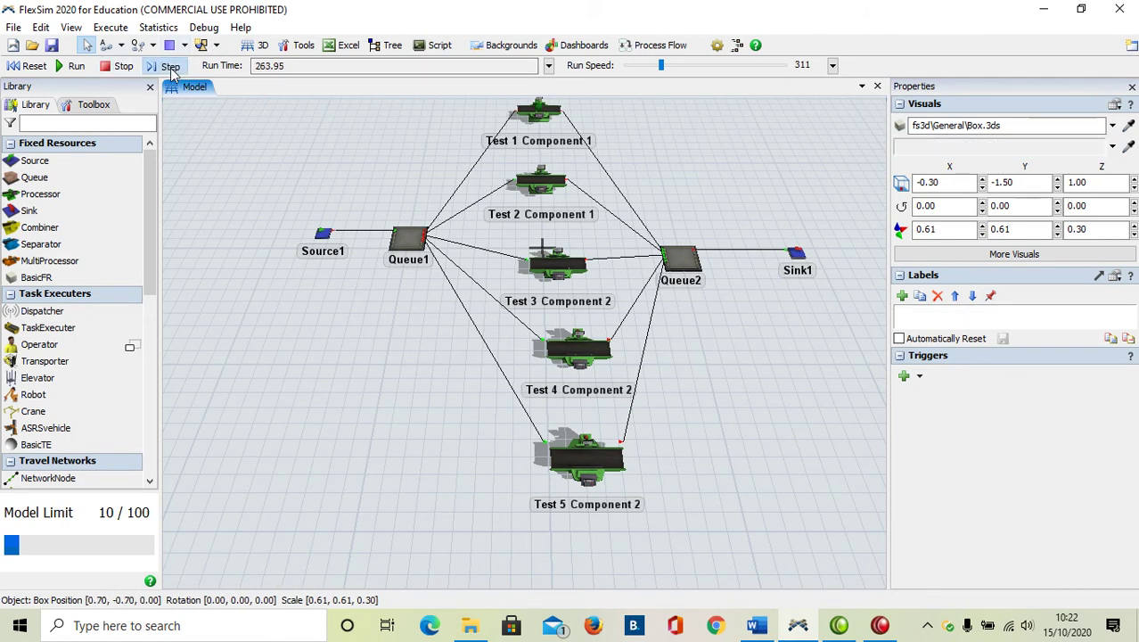
{"action": "left_click", "coordinate": [169, 66]}
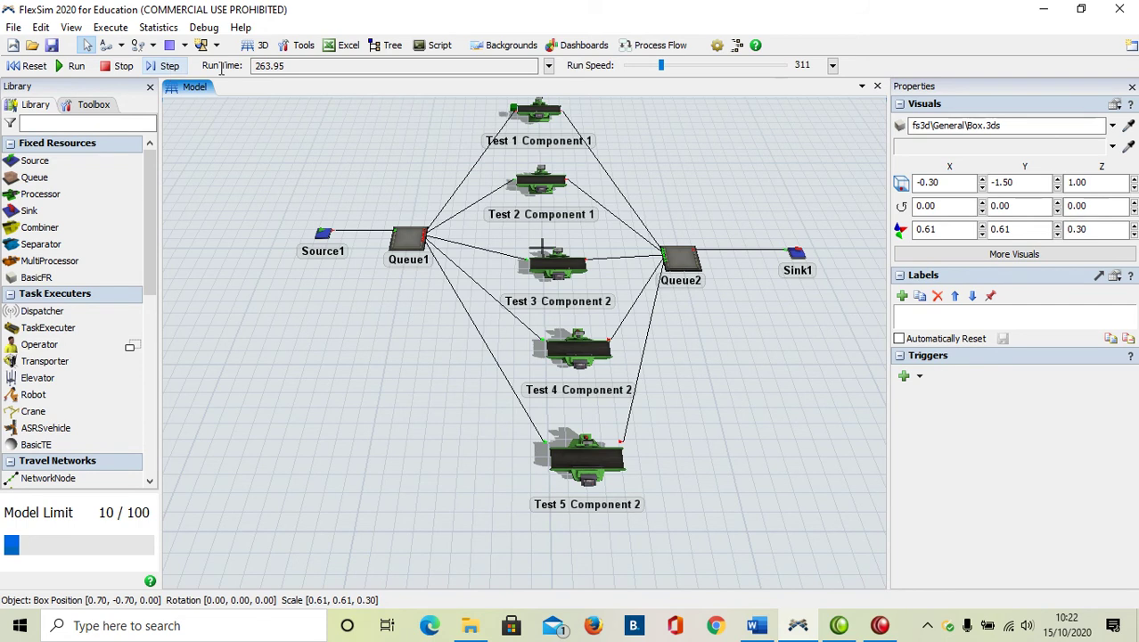
{"action": "left_click", "coordinate": [513, 109]}
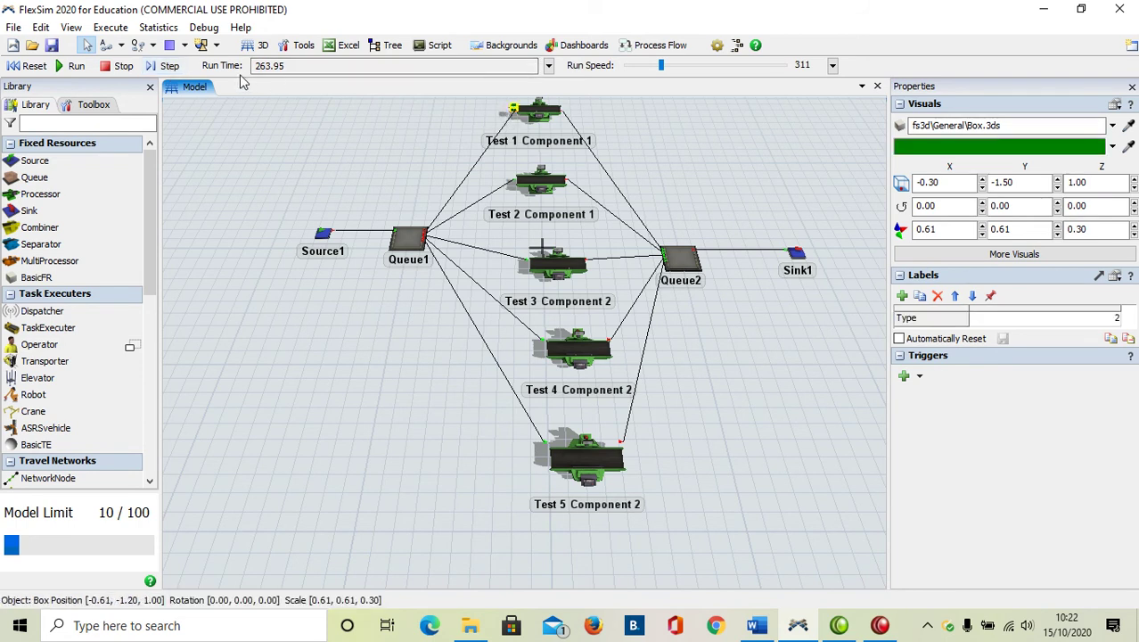
{"action": "left_click", "coordinate": [171, 68]}
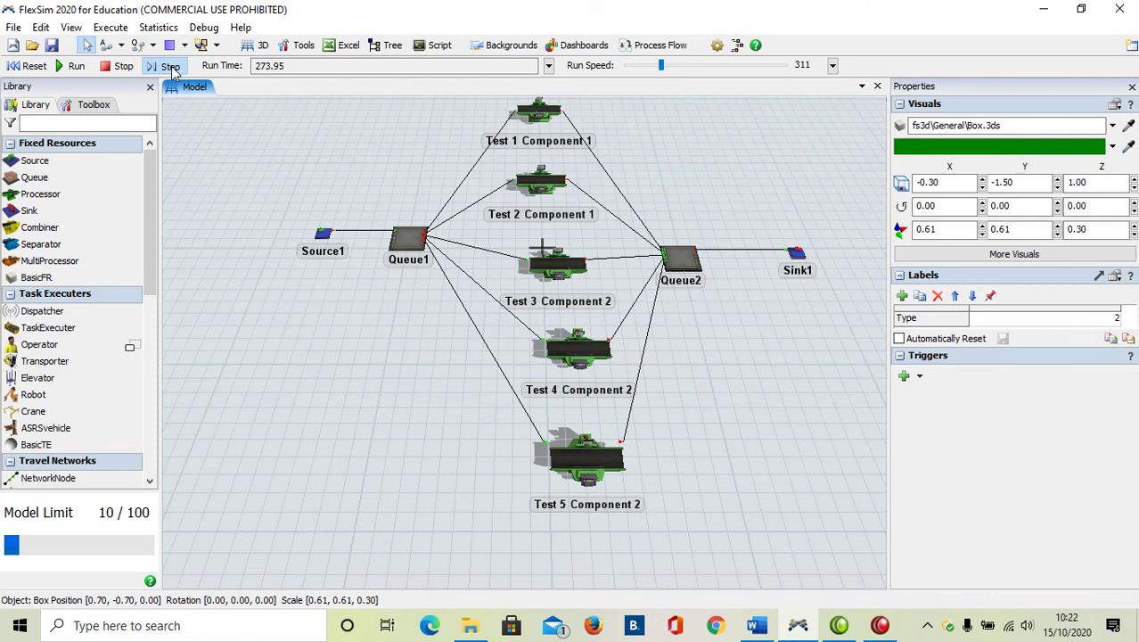
{"action": "left_click", "coordinate": [172, 68]}
{"action": "left_click", "coordinate": [172, 68]}
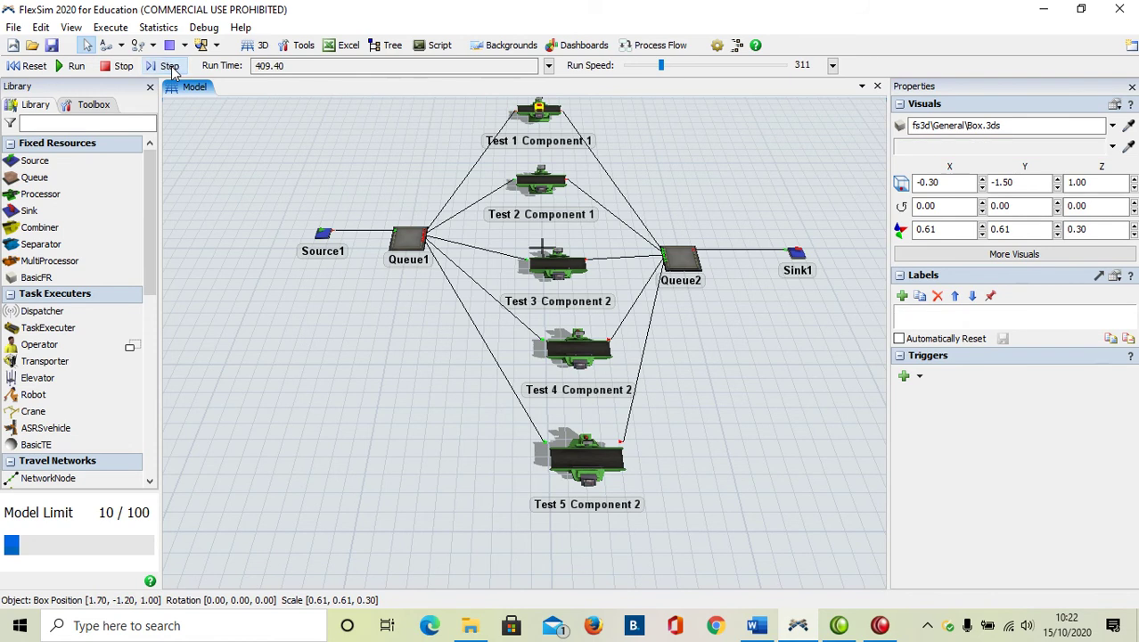
{"action": "left_click", "coordinate": [539, 111]}
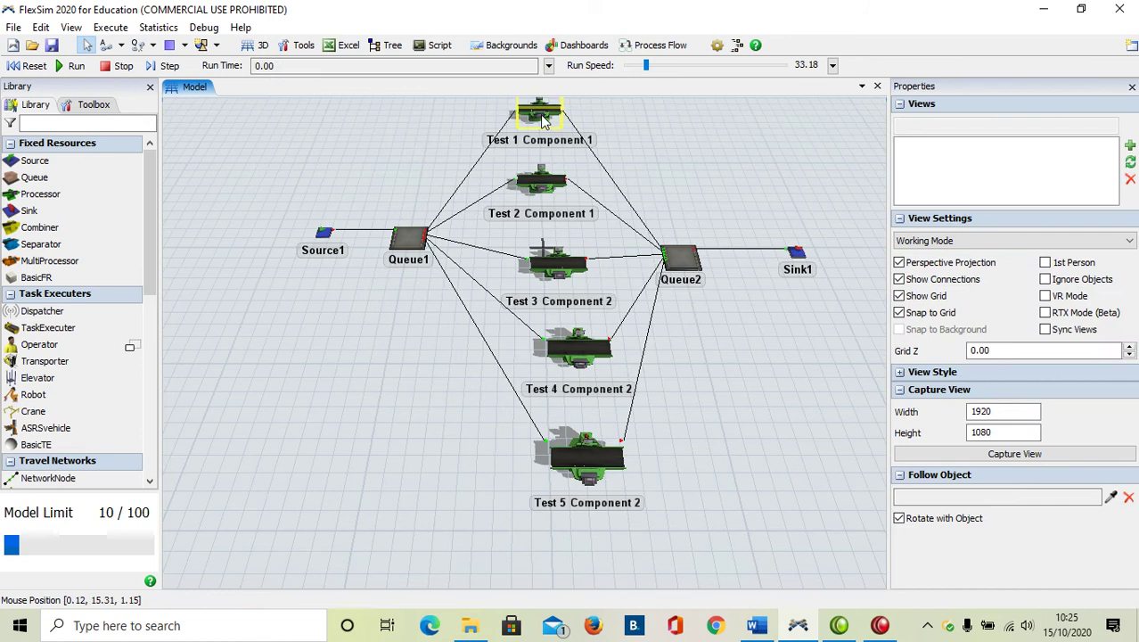
Step: Set Test 1 Component 1's pull requirement to Specific Label, Type equal to 1
{"action": "left_click", "coordinate": [543, 116]}
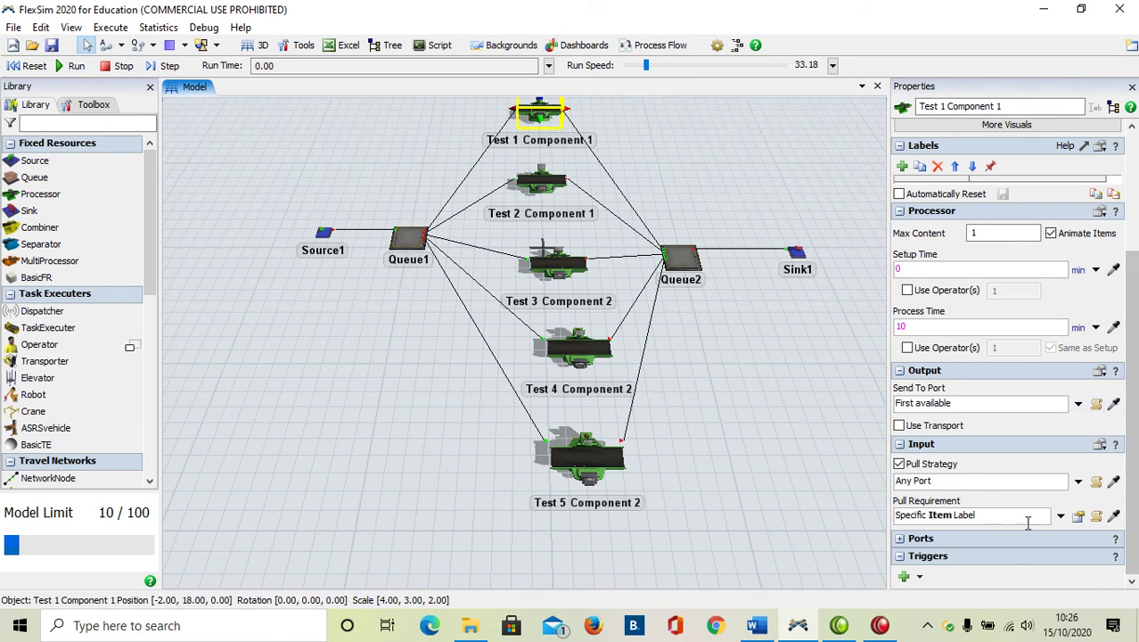
{"action": "left_click", "coordinate": [1060, 515]}
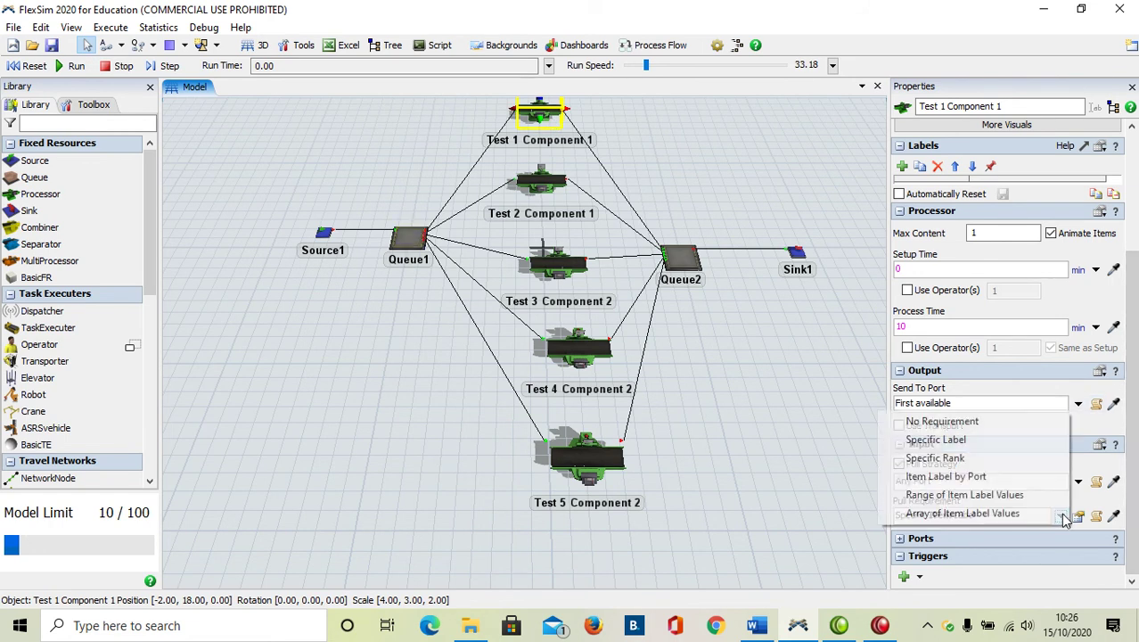
{"action": "left_click", "coordinate": [947, 442]}
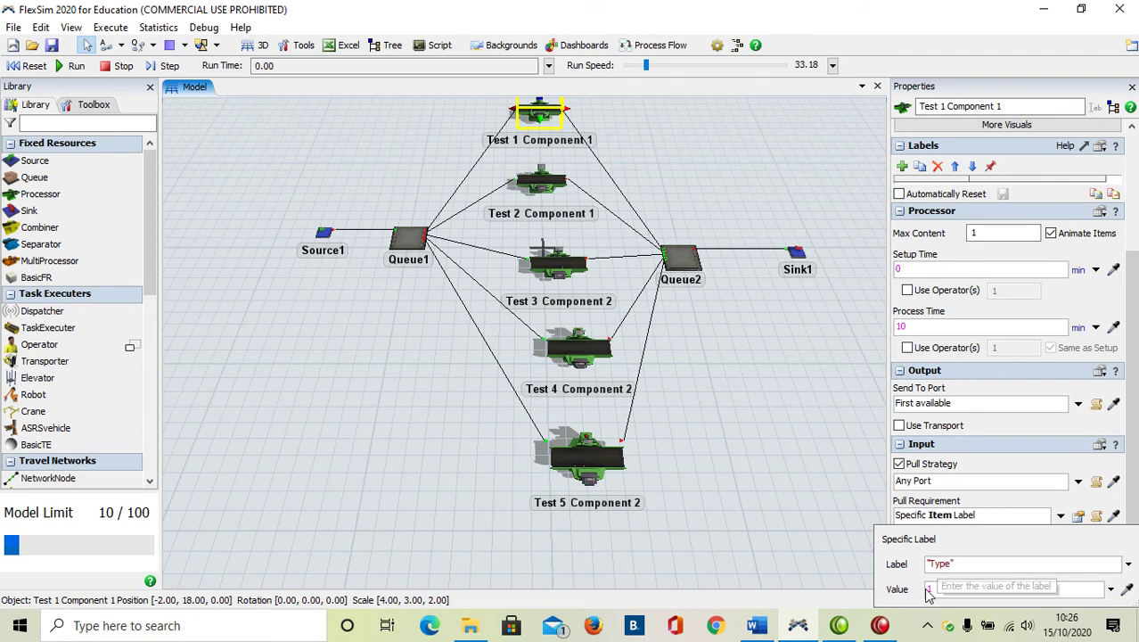
{"action": "left_click", "coordinate": [541, 183]}
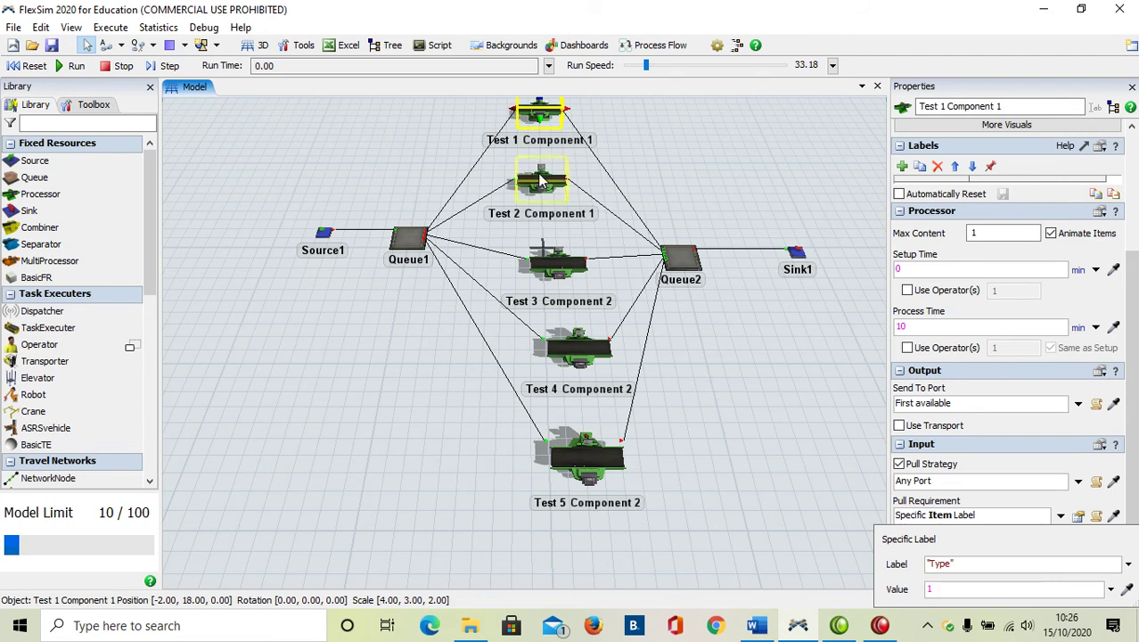
Step: Look at the output routing options, then reselect Test 1 Component 1
{"action": "left_click", "coordinate": [1077, 480]}
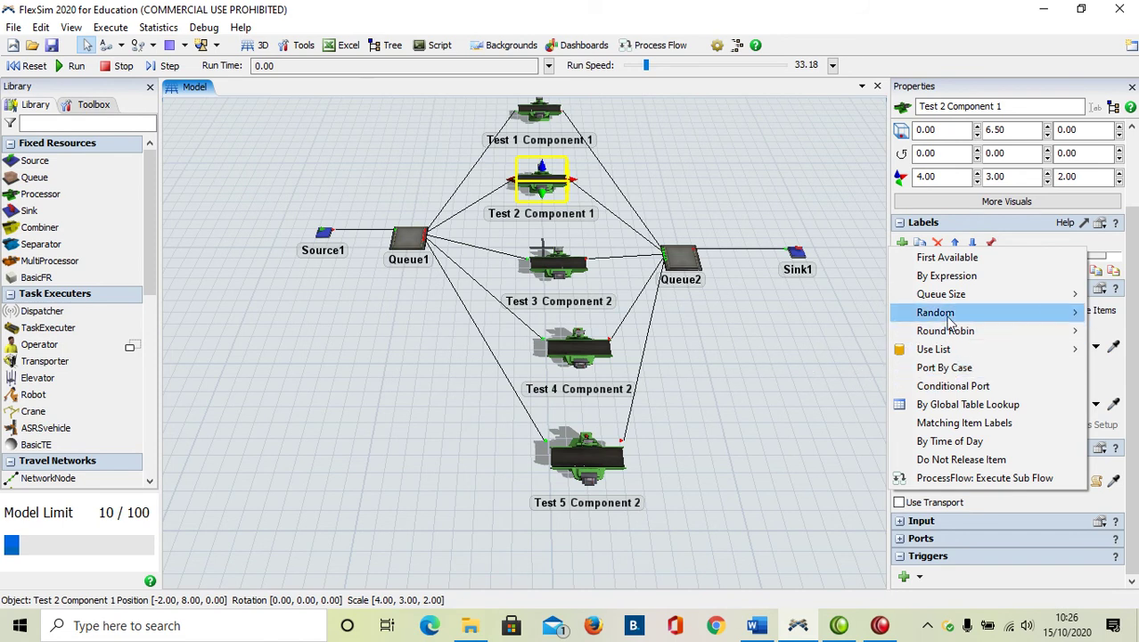
{"action": "left_click", "coordinate": [809, 442]}
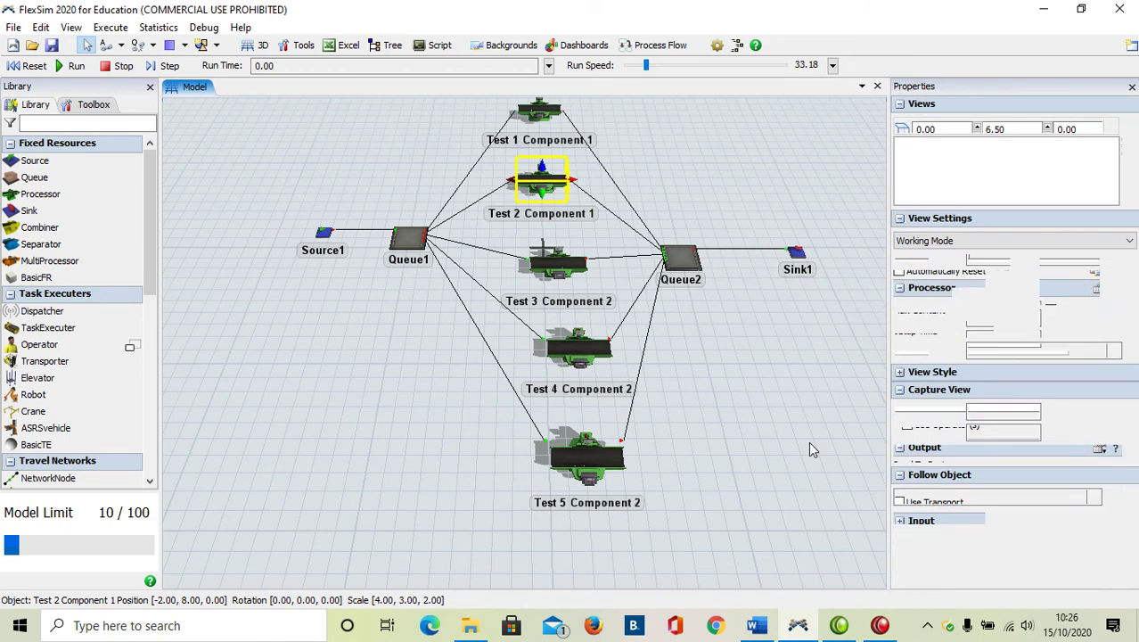
{"action": "left_click", "coordinate": [538, 111]}
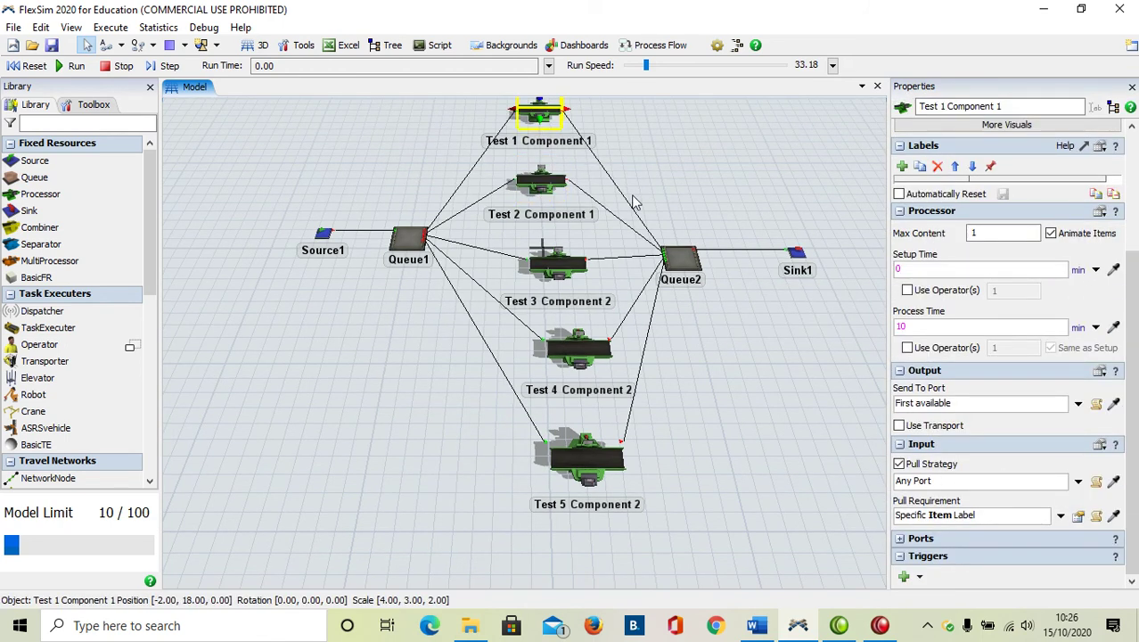
Step: Enable pulling on Test 2 Component 1 with a Specific Label pull requirement
{"action": "left_click", "coordinate": [541, 178]}
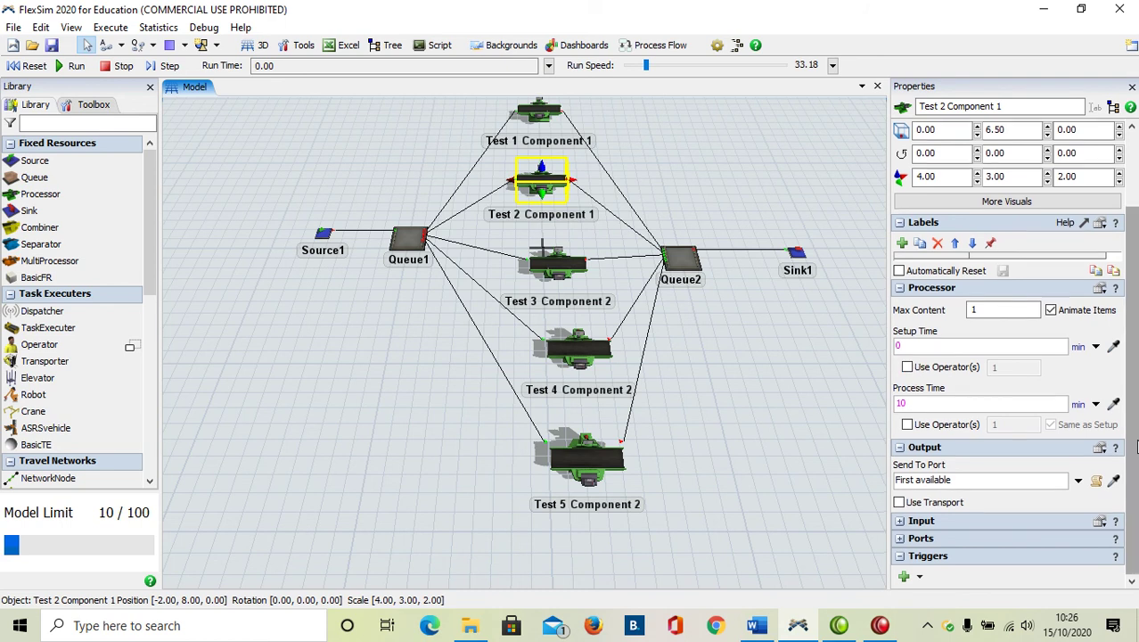
{"action": "left_click", "coordinate": [900, 522]}
{"action": "scroll", "coordinate": [910, 517], "scroll_direction": "up", "scroll_amount": 1}
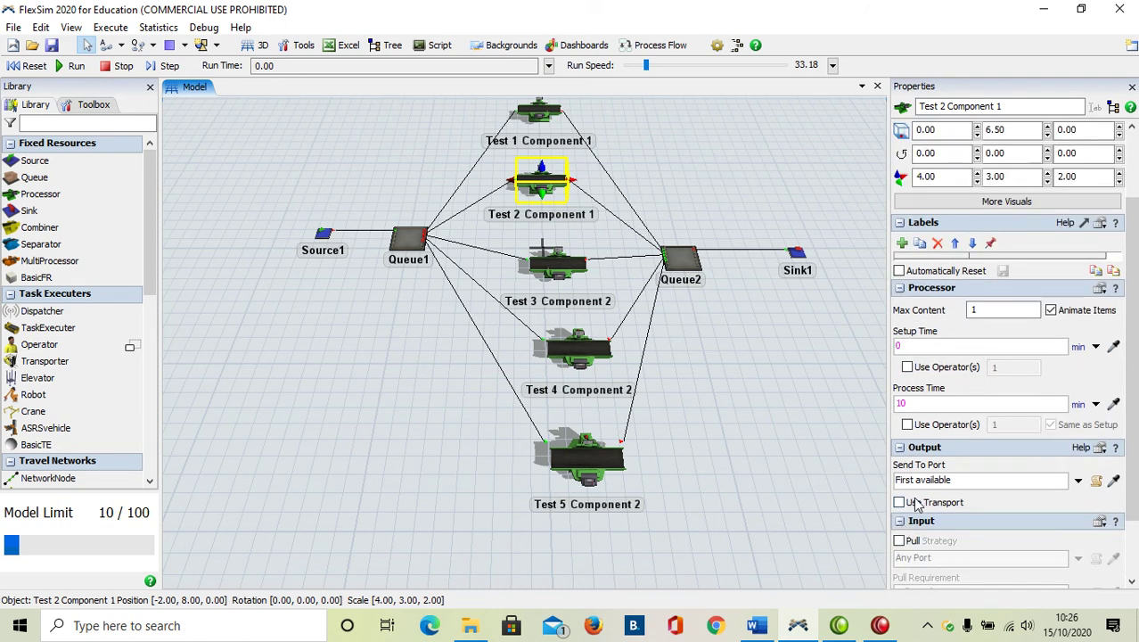
{"action": "left_click", "coordinate": [900, 287]}
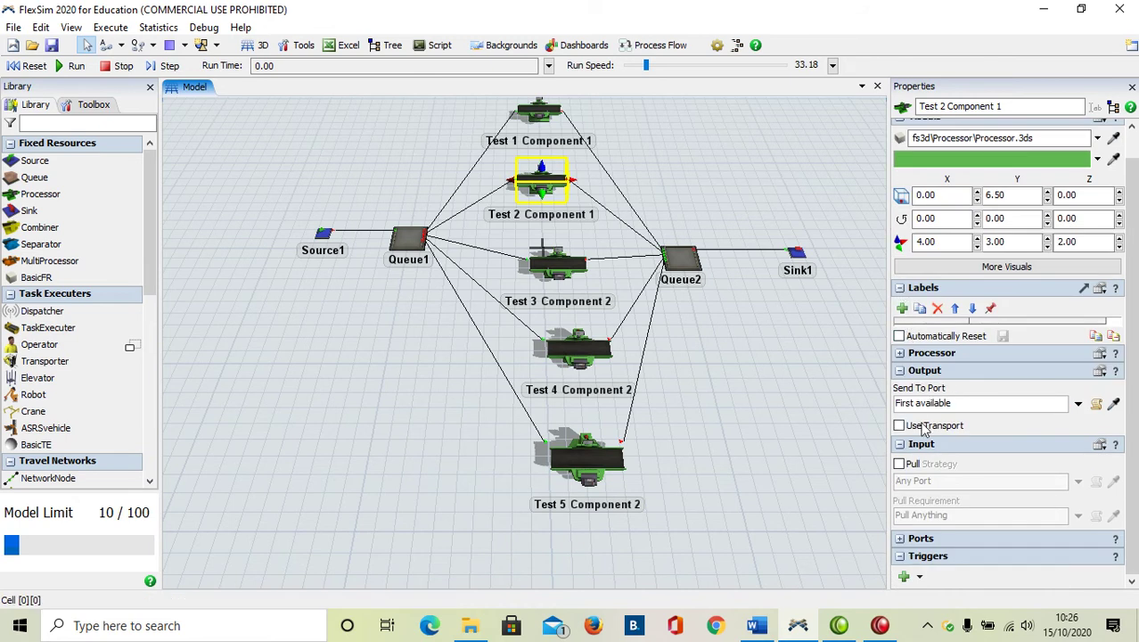
{"action": "left_click", "coordinate": [899, 464]}
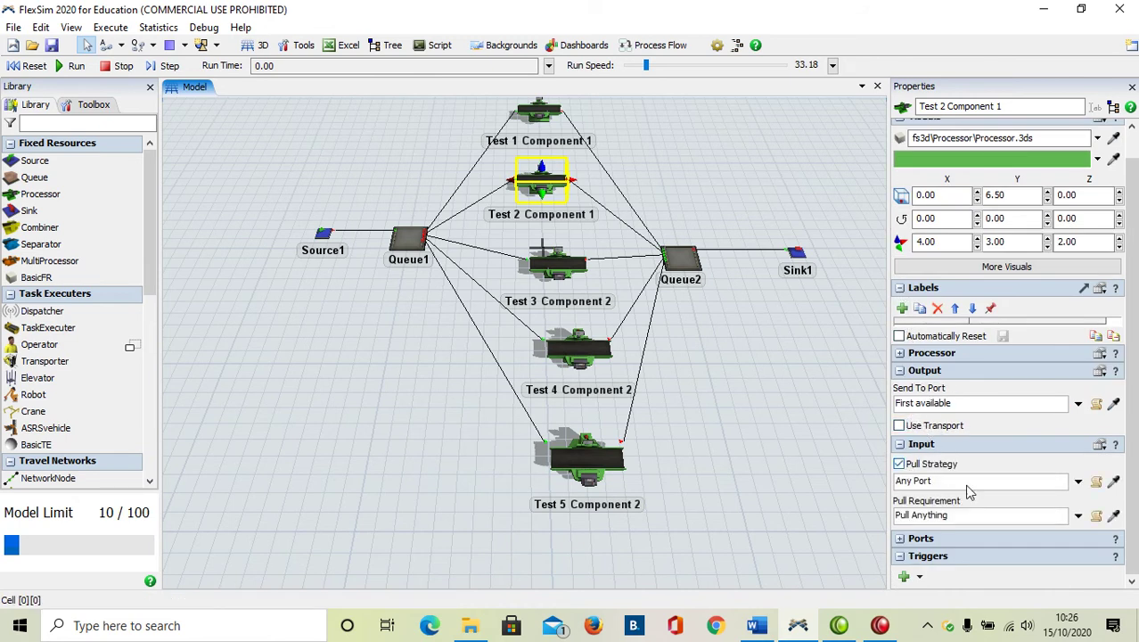
{"action": "left_click", "coordinate": [1078, 517]}
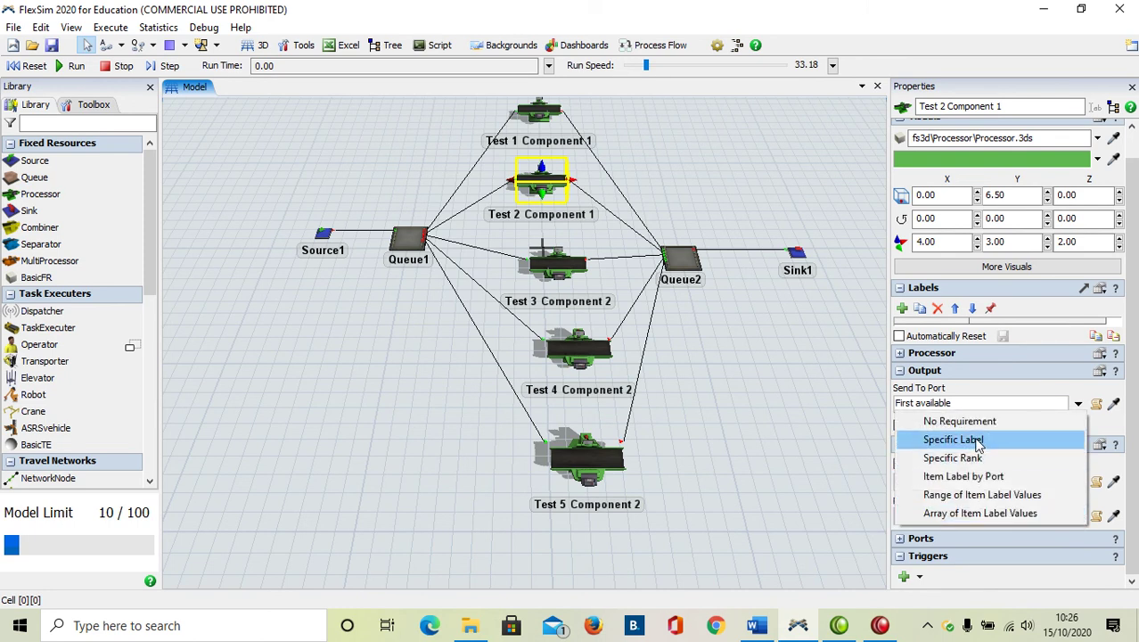
{"action": "left_click", "coordinate": [977, 439]}
{"action": "left_click", "coordinate": [655, 310]}
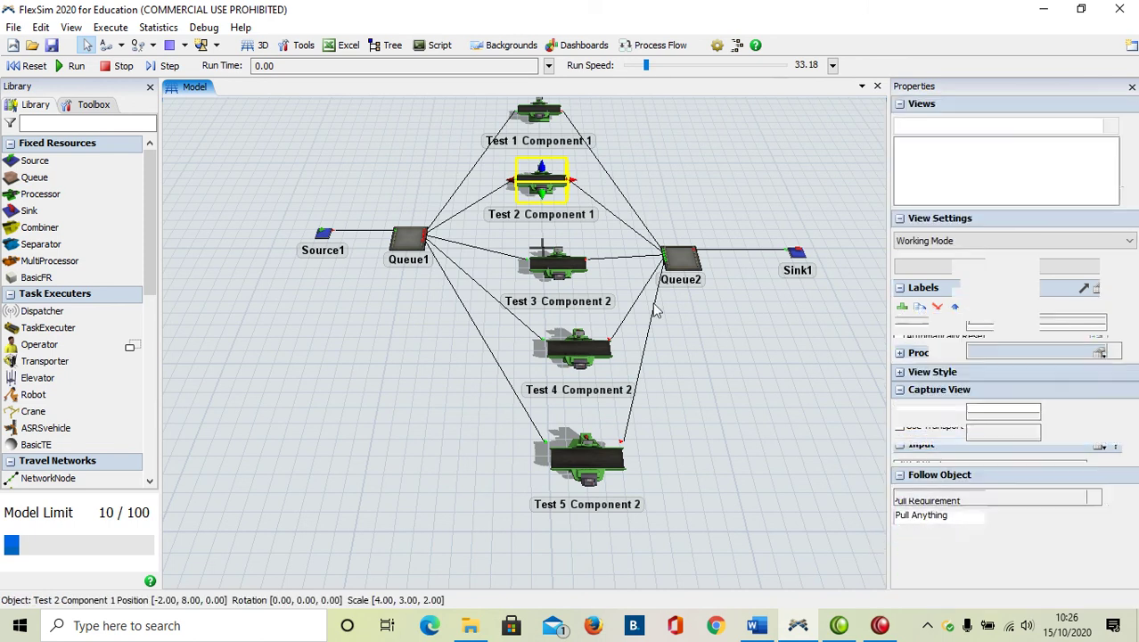
{"action": "left_click", "coordinate": [549, 271]}
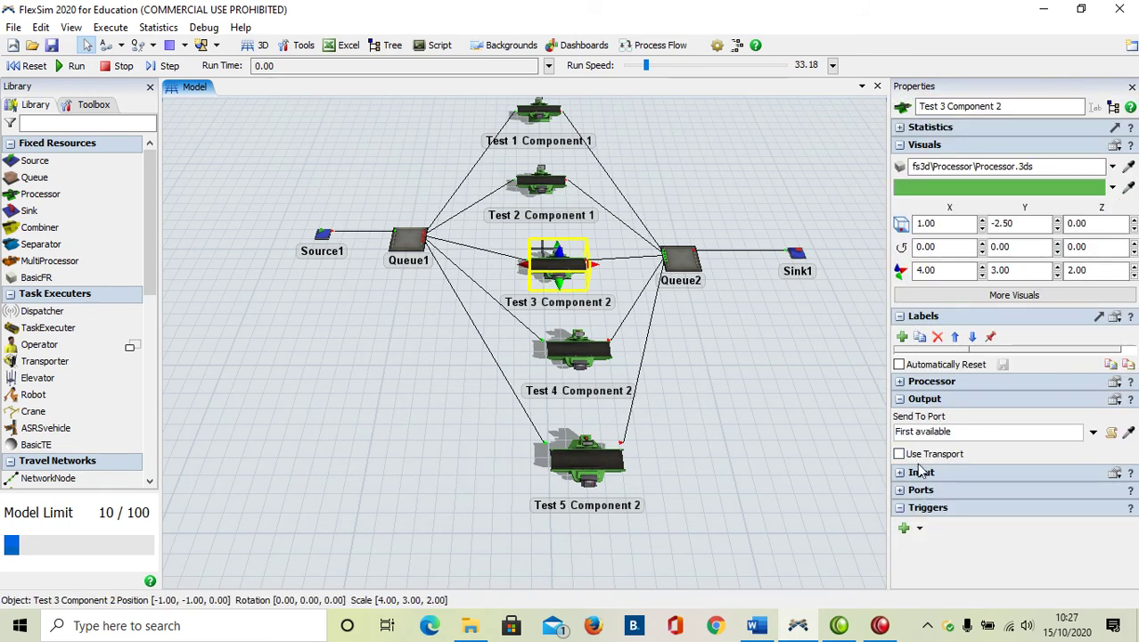
Step: Give Test 3 Component 2 a Specific Label pull requirement with Type value 2
{"action": "left_click", "coordinate": [901, 473]}
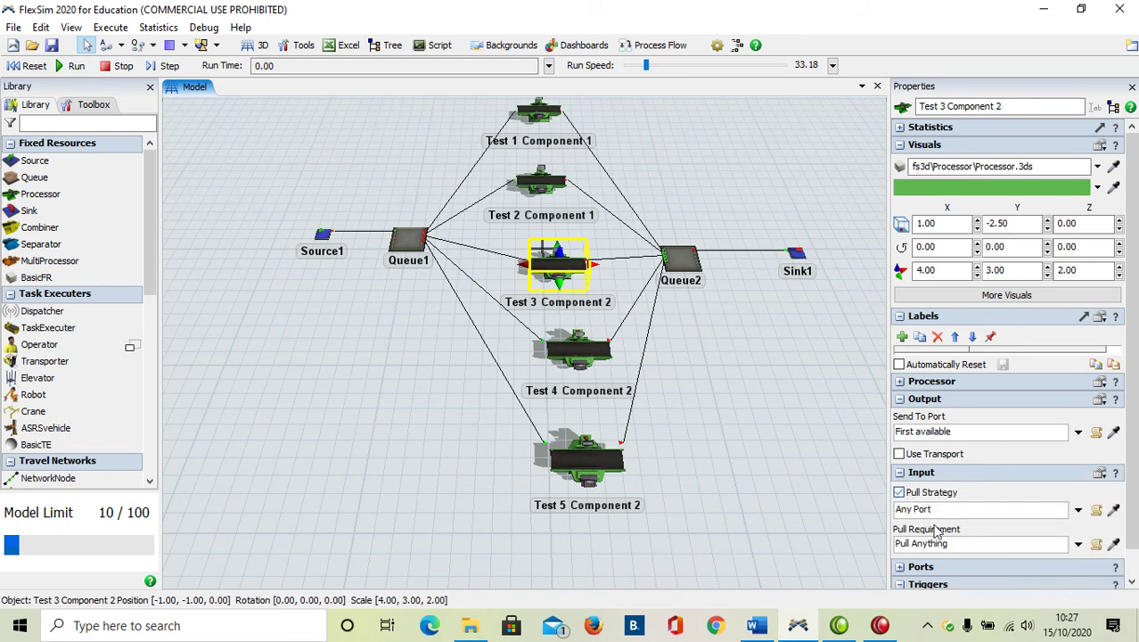
{"action": "left_click", "coordinate": [1078, 544]}
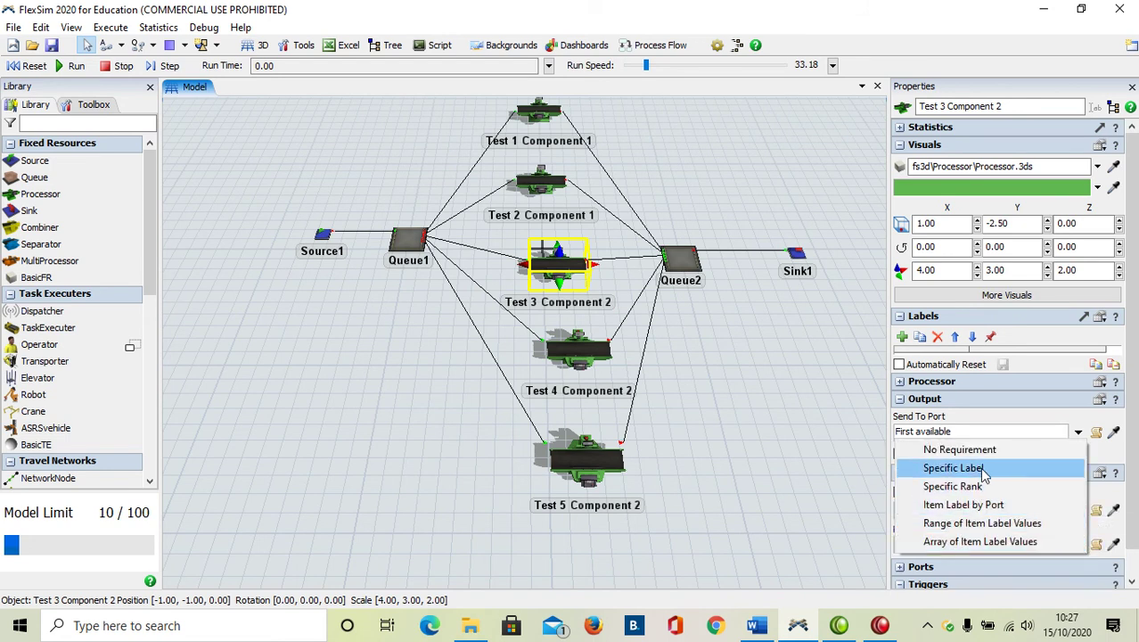
{"action": "left_click", "coordinate": [984, 475]}
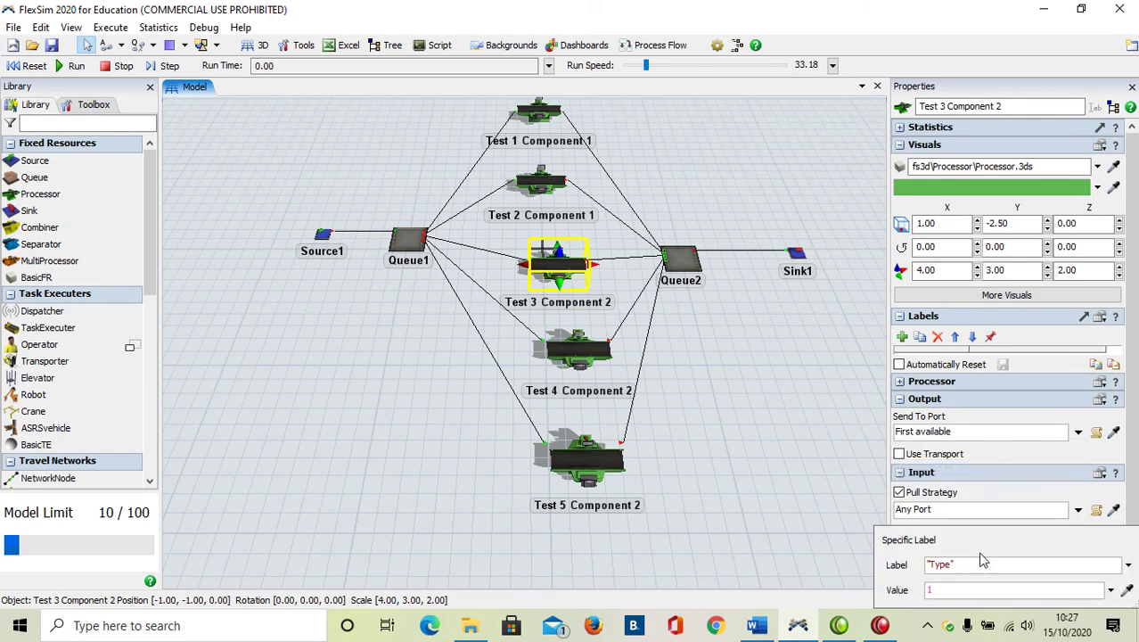
{"action": "left_click", "coordinate": [1110, 590]}
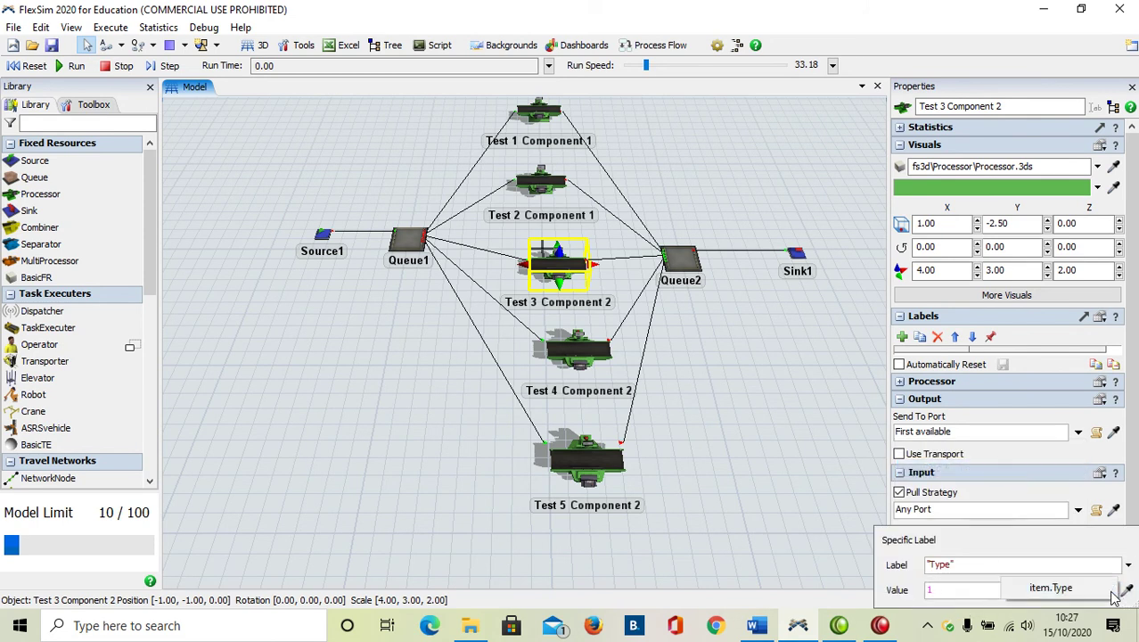
{"action": "left_click", "coordinate": [954, 588]}
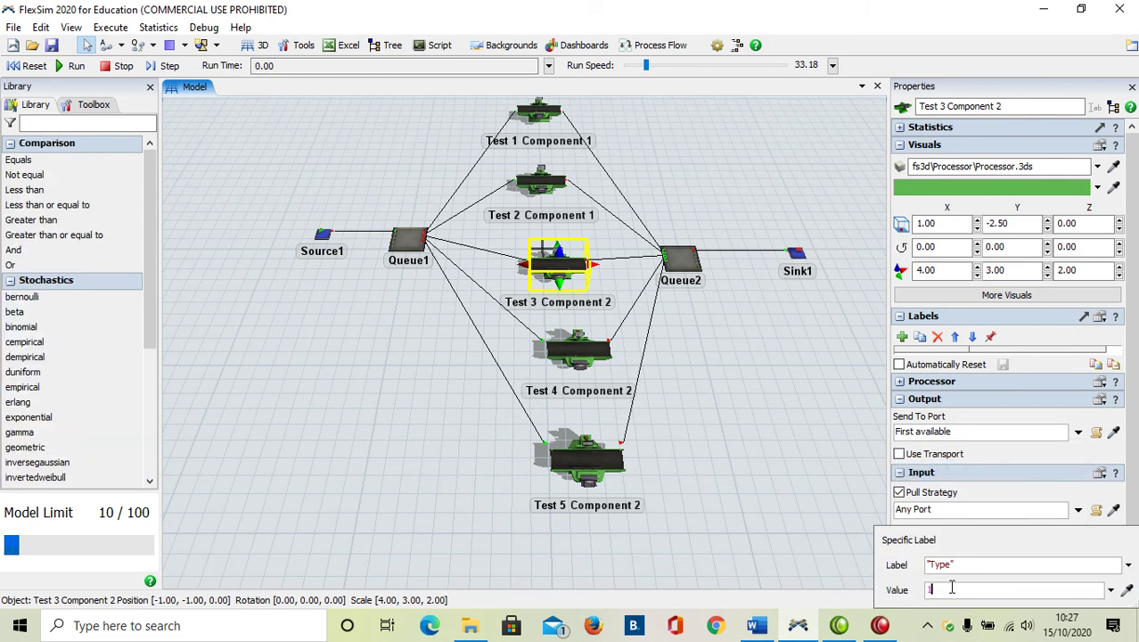
{"action": "left_click", "coordinate": [769, 435]}
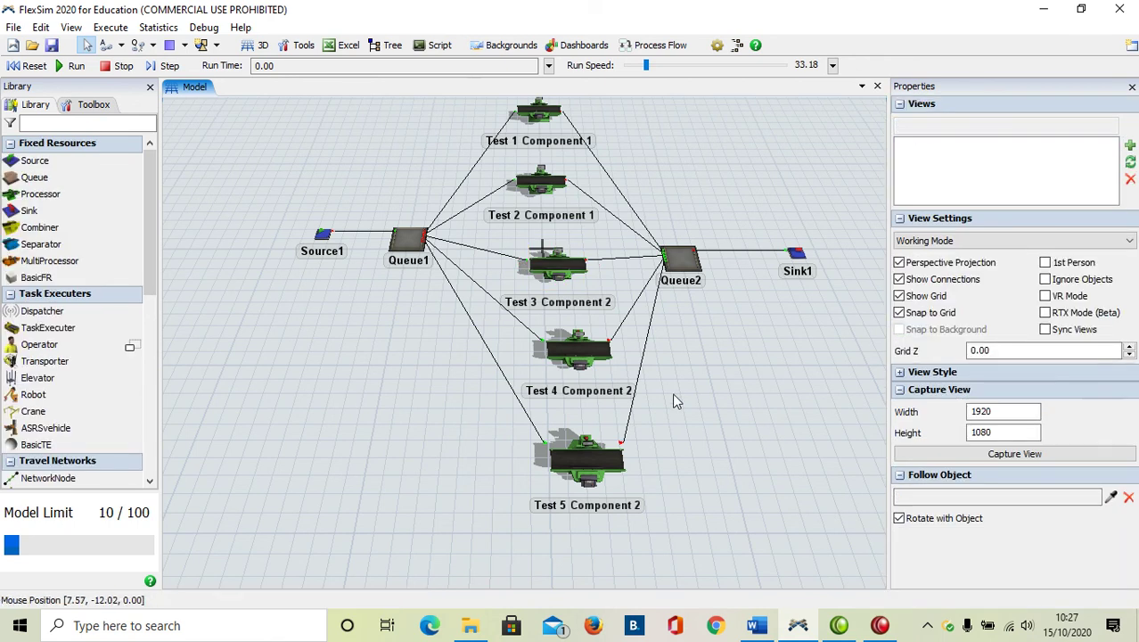
Step: Enable pulling on Test 4 Component 2, requiring a specific Type label value
{"action": "left_click", "coordinate": [617, 358]}
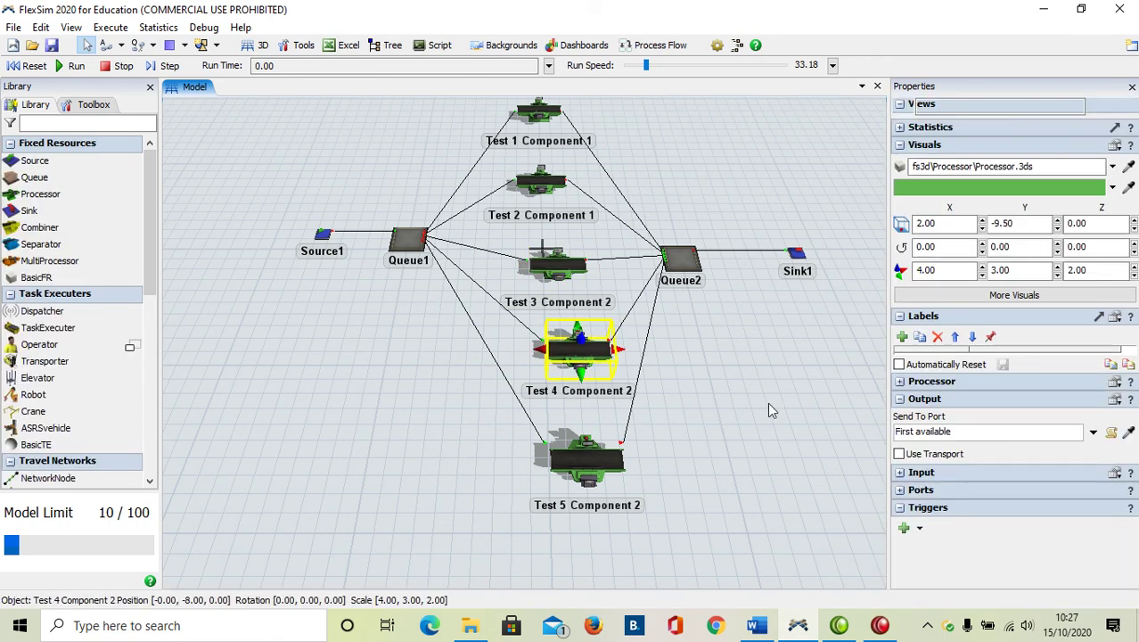
{"action": "left_click", "coordinate": [900, 474]}
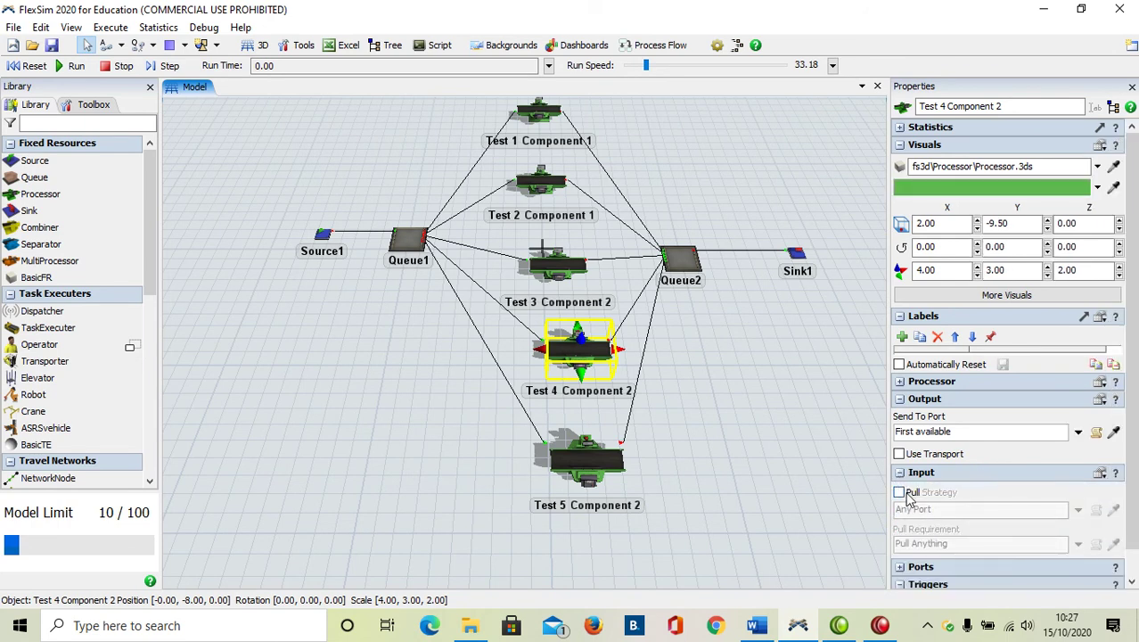
{"action": "left_click", "coordinate": [900, 493]}
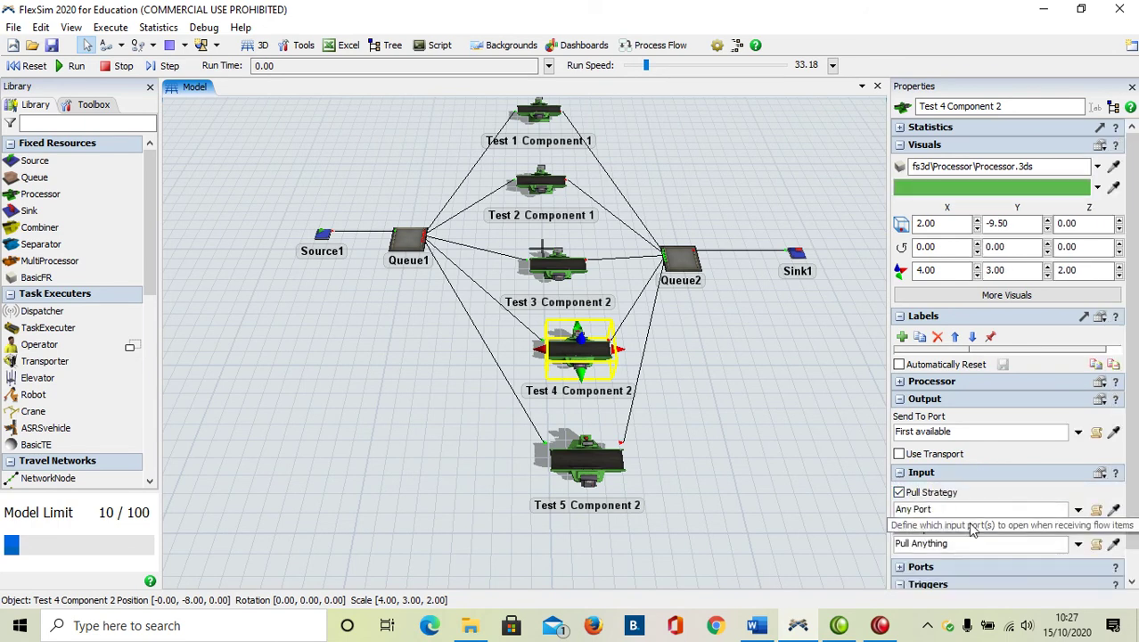
{"action": "left_click", "coordinate": [1078, 544]}
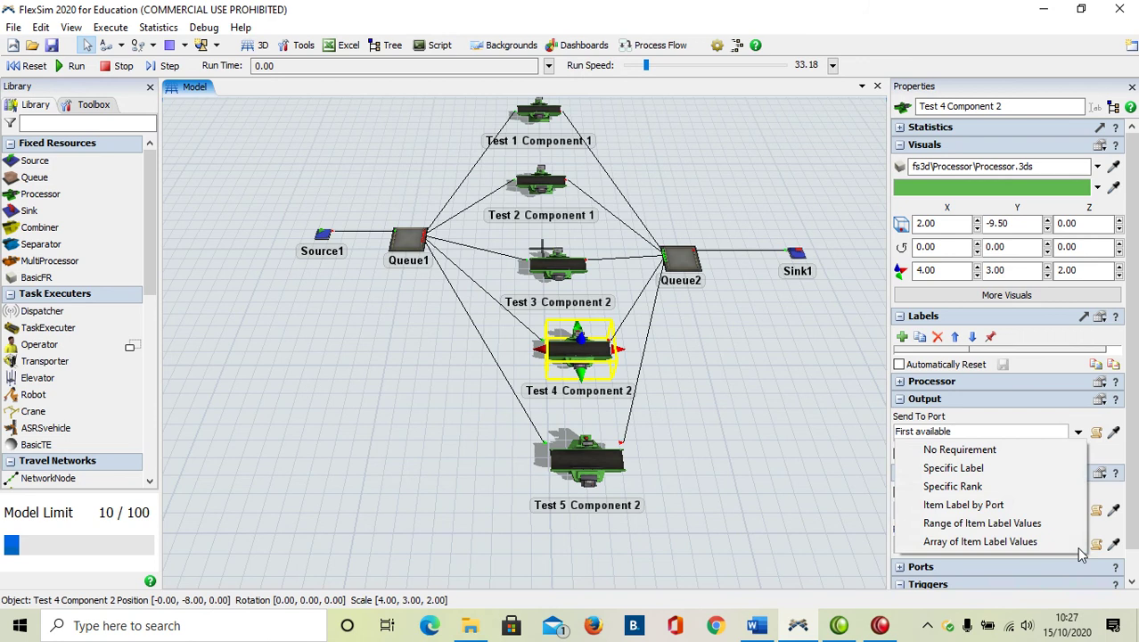
{"action": "left_click", "coordinate": [958, 468]}
{"action": "left_click", "coordinate": [965, 588]}
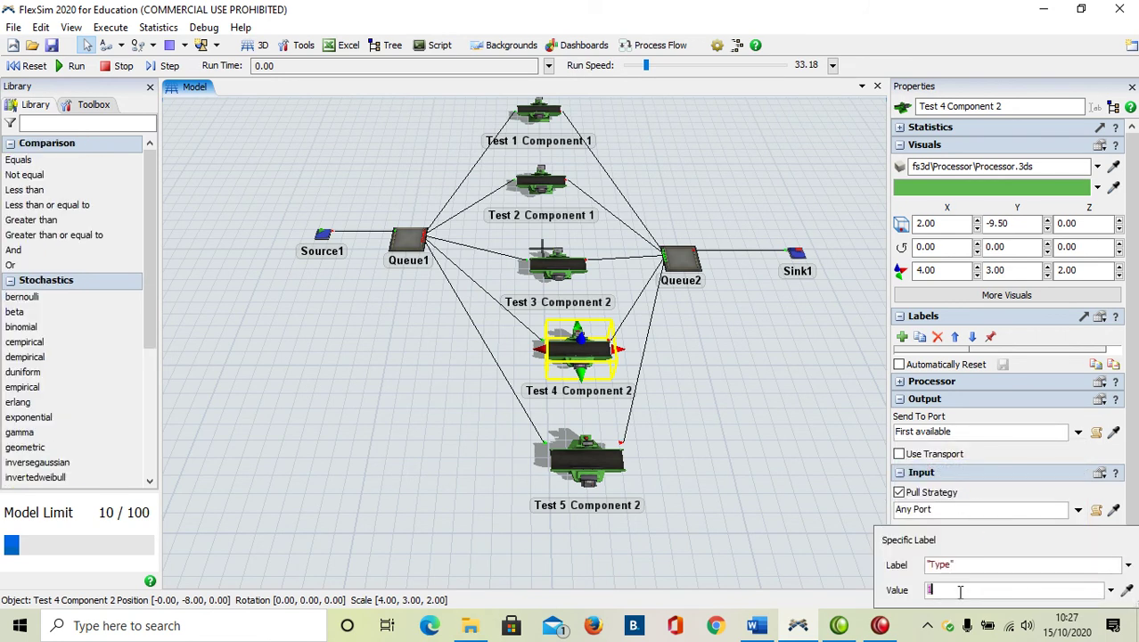
{"action": "left_click", "coordinate": [700, 473]}
Step: Give Test 5 Component 2 a Specific Label pull requirement with its Type value
{"action": "left_click", "coordinate": [588, 459]}
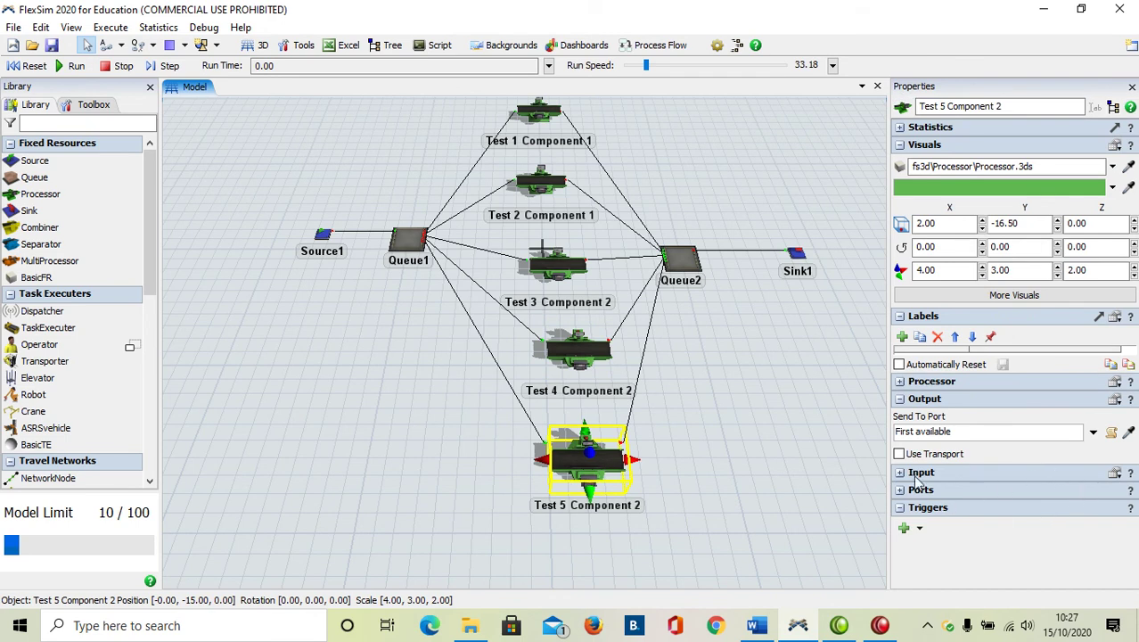
{"action": "left_click", "coordinate": [900, 473]}
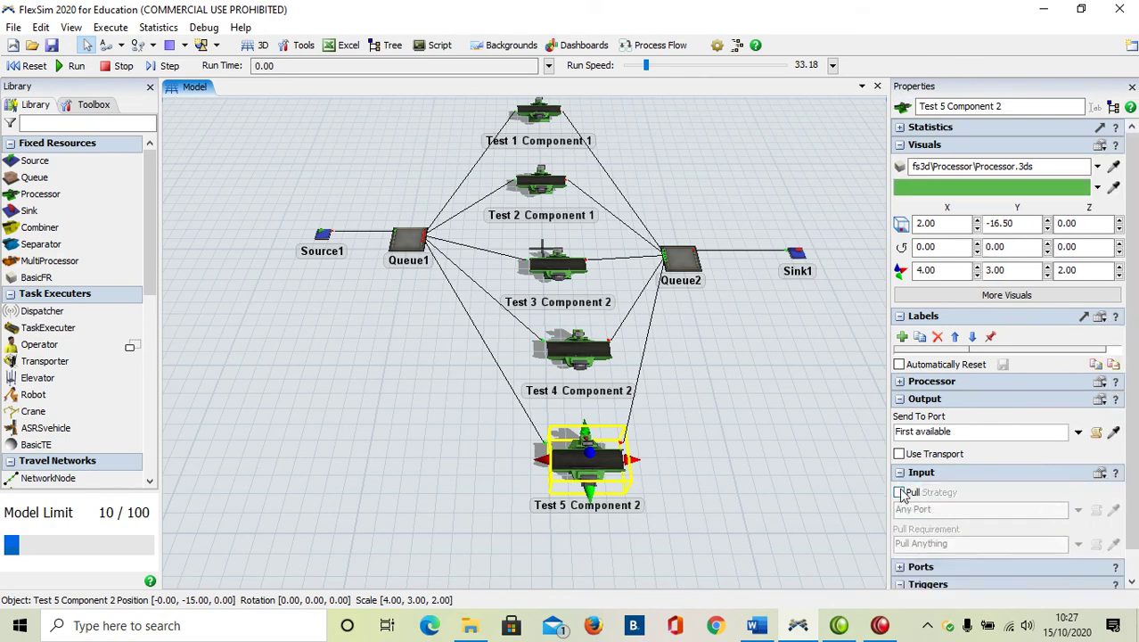
{"action": "left_click", "coordinate": [1077, 544]}
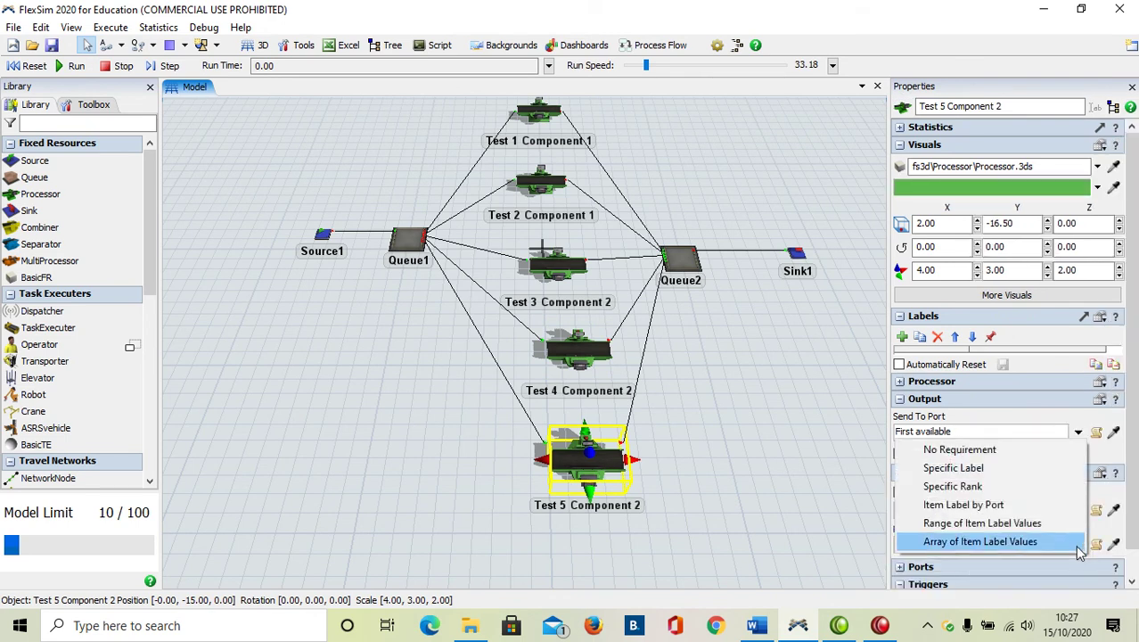
{"action": "left_click", "coordinate": [978, 469]}
{"action": "left_click", "coordinate": [958, 590]}
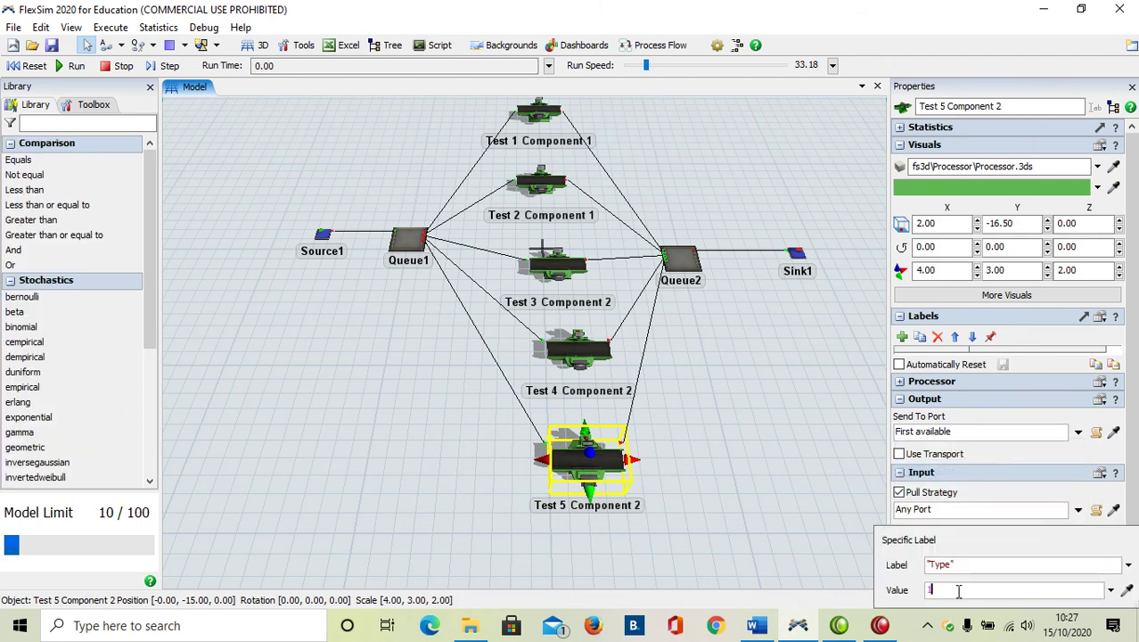
{"action": "left_click", "coordinate": [775, 477]}
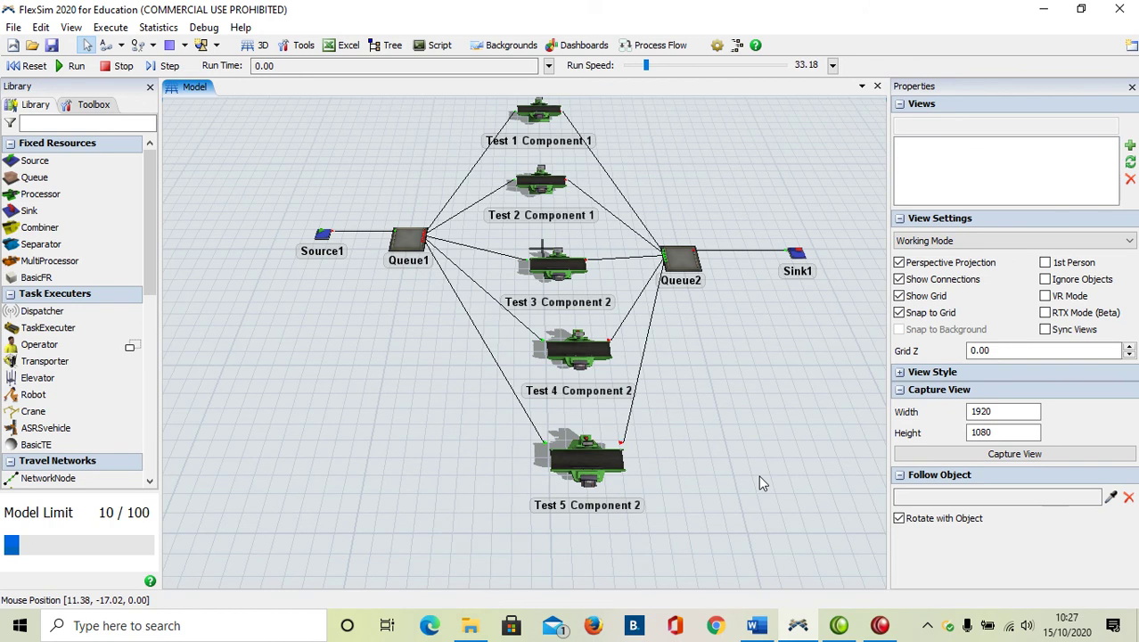
Step: Reset, run and stop the model, then step and inspect the item on Test 1
{"action": "left_click", "coordinate": [35, 69]}
{"action": "left_click", "coordinate": [82, 68]}
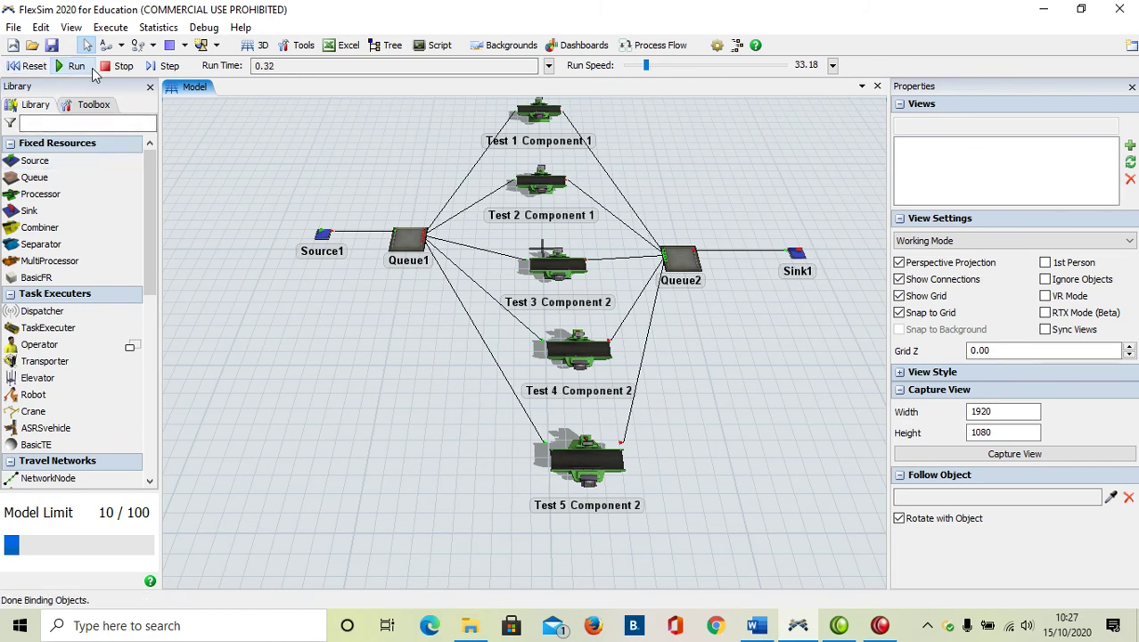
{"action": "left_click", "coordinate": [118, 66]}
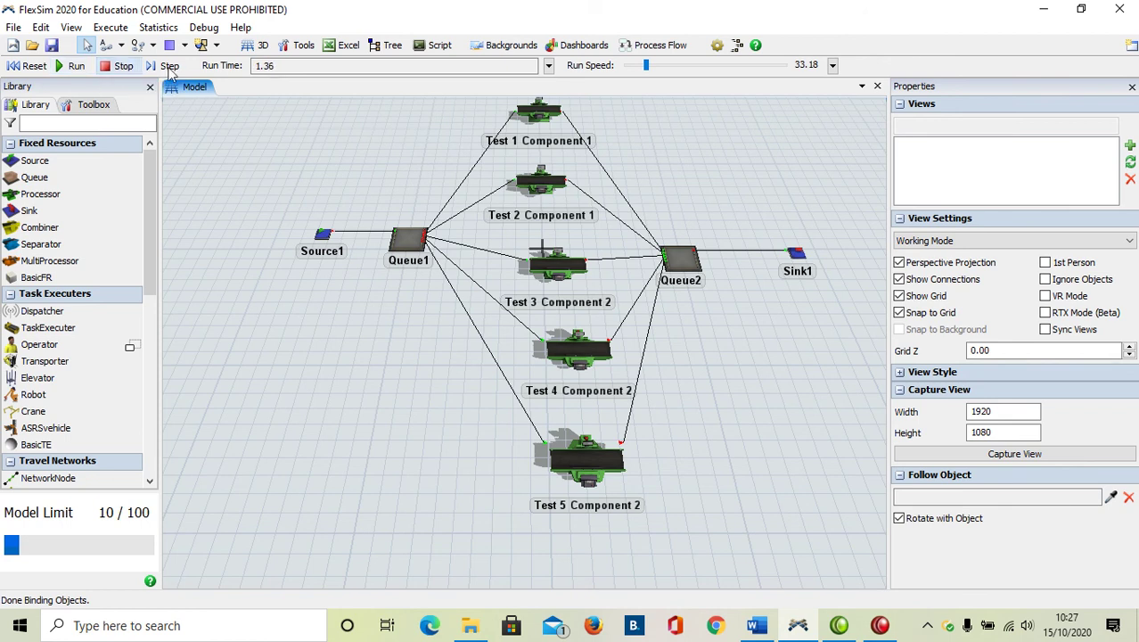
{"action": "left_click", "coordinate": [166, 66]}
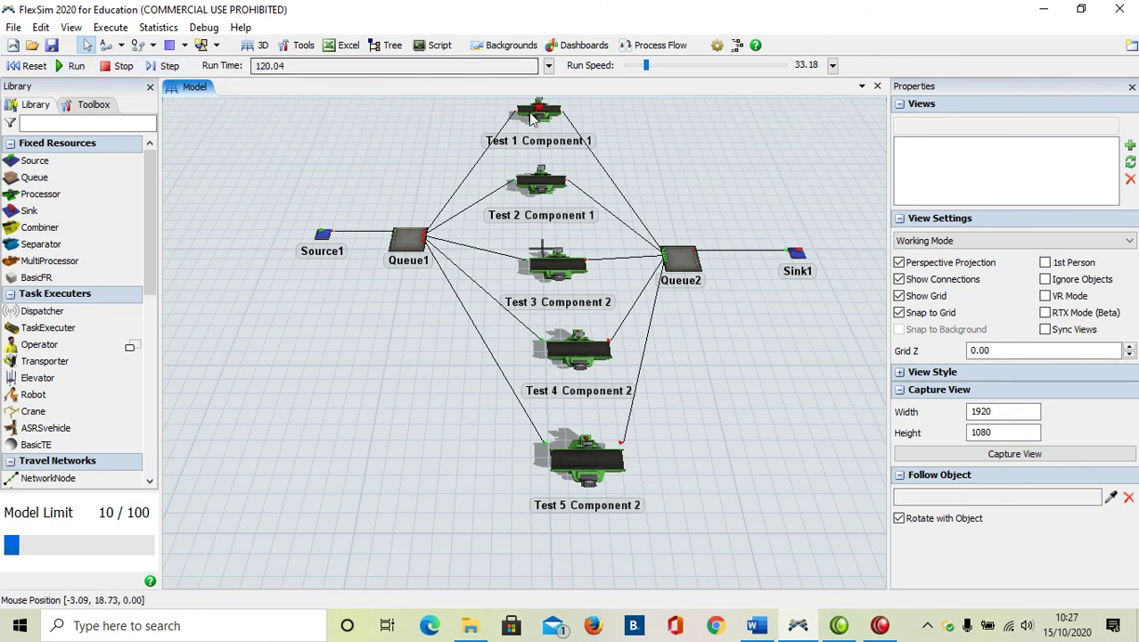
{"action": "scroll", "coordinate": [698, 232], "scroll_direction": "up", "scroll_amount": 3}
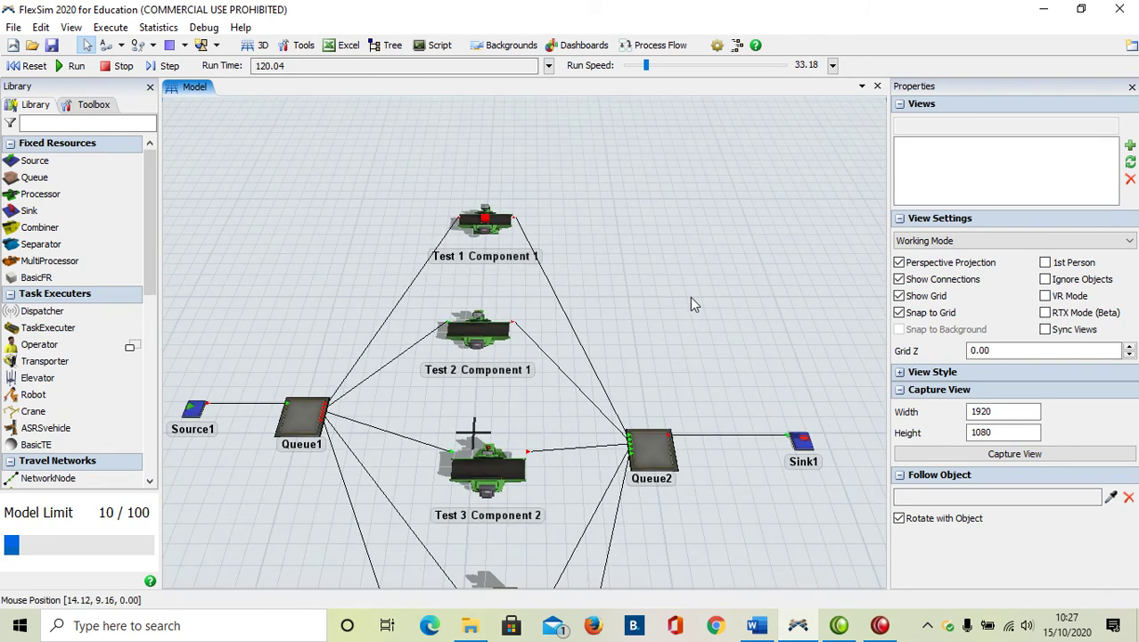
{"action": "left_click", "coordinate": [487, 222]}
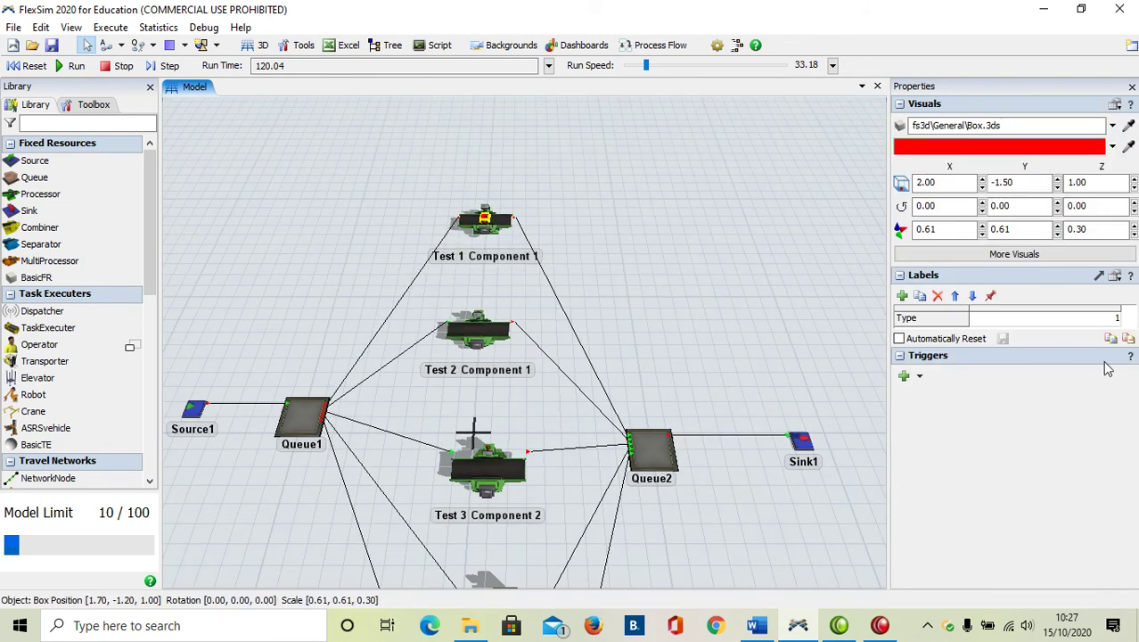
Step: Step on, checking the green Type 2 item on Test 3 and red item reaching Test 1
{"action": "left_click_drag", "start_coordinate": [665, 275], "coordinate": [668, 220]}
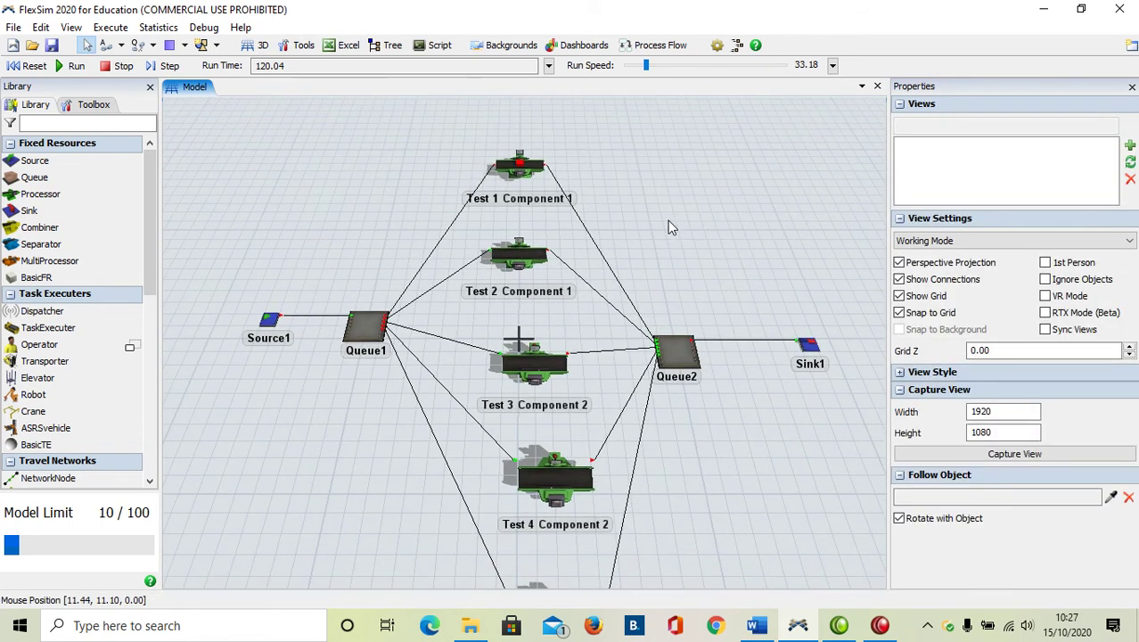
{"action": "left_click", "coordinate": [165, 67]}
{"action": "left_click", "coordinate": [166, 68]}
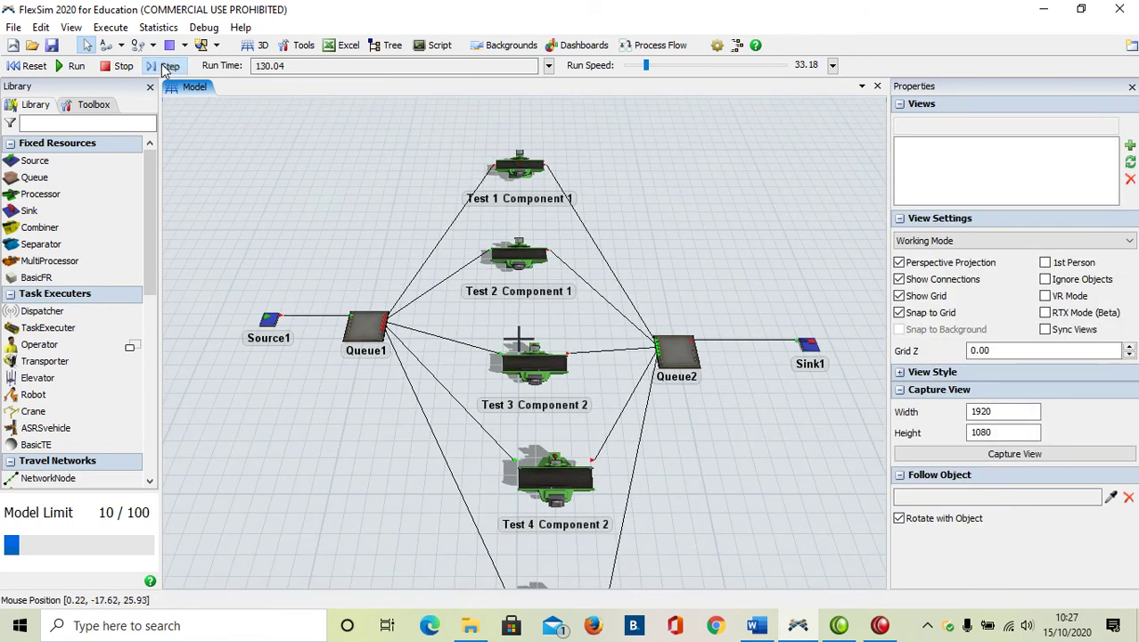
{"action": "left_click", "coordinate": [166, 68]}
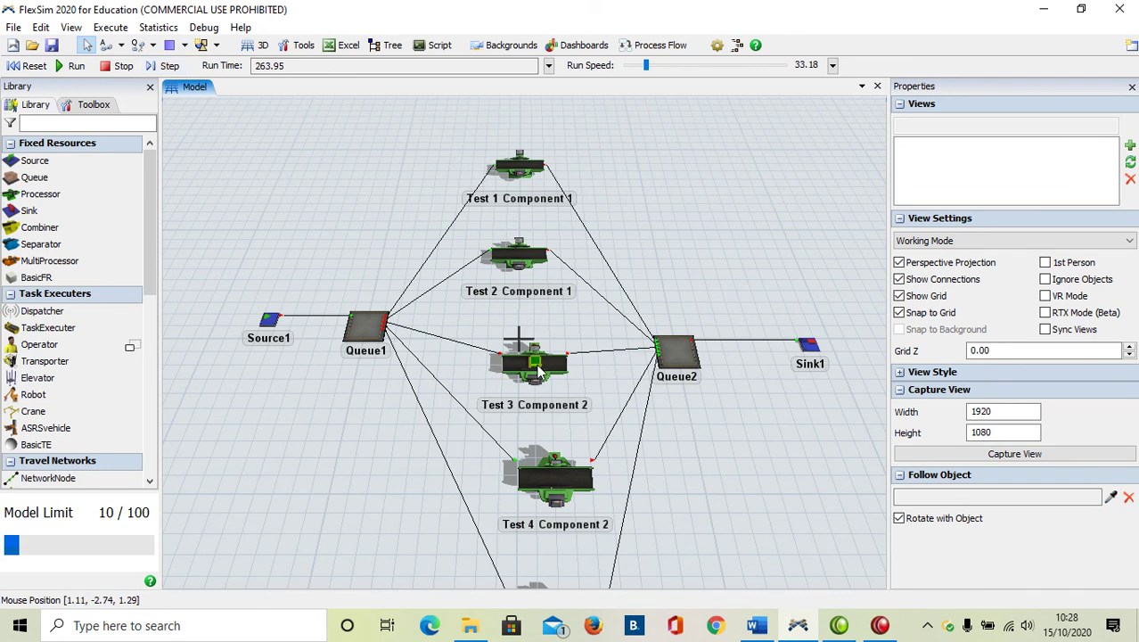
{"action": "left_click", "coordinate": [538, 373]}
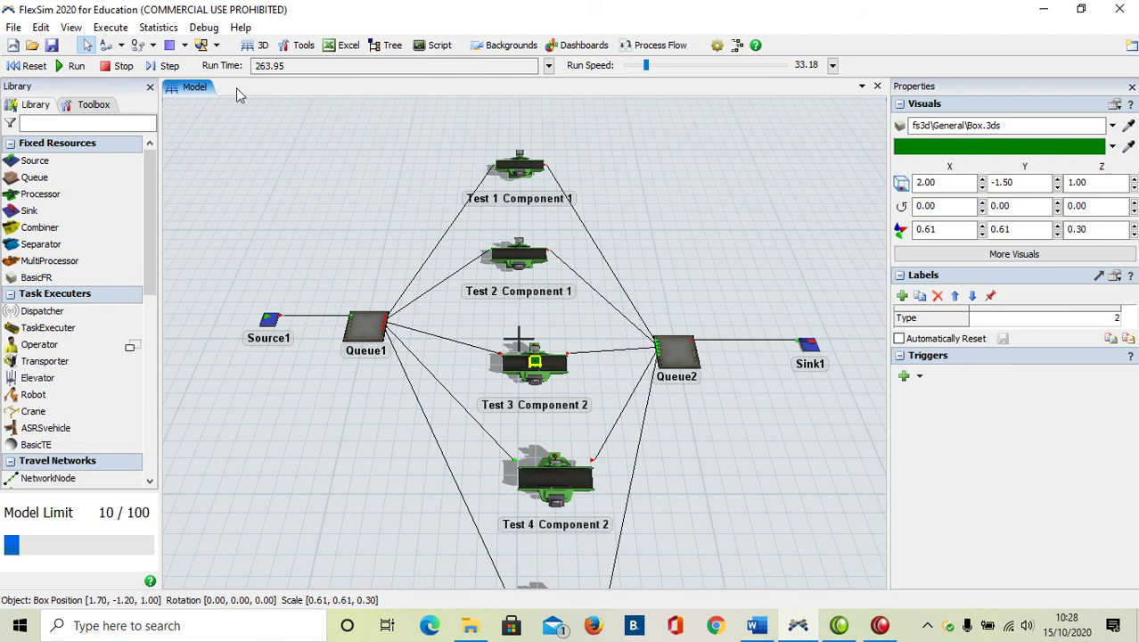
{"action": "left_click", "coordinate": [171, 67]}
{"action": "left_click", "coordinate": [170, 67]}
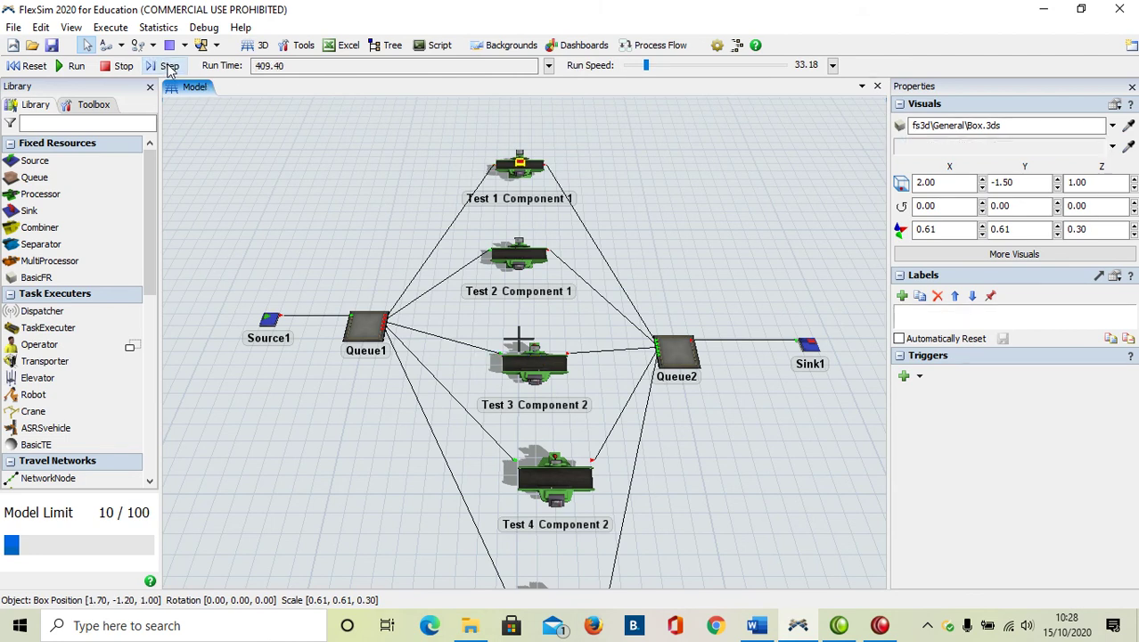
{"action": "left_click", "coordinate": [491, 169]}
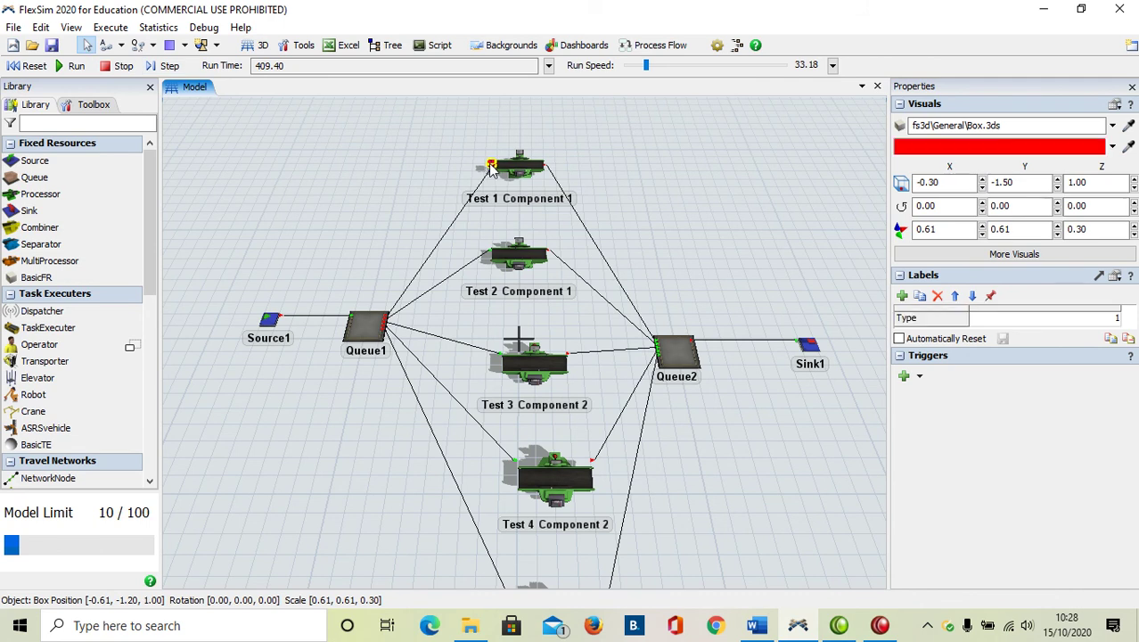
Step: Step the model to time 815.72, with Source1 having output 6 items
{"action": "left_click", "coordinate": [170, 67]}
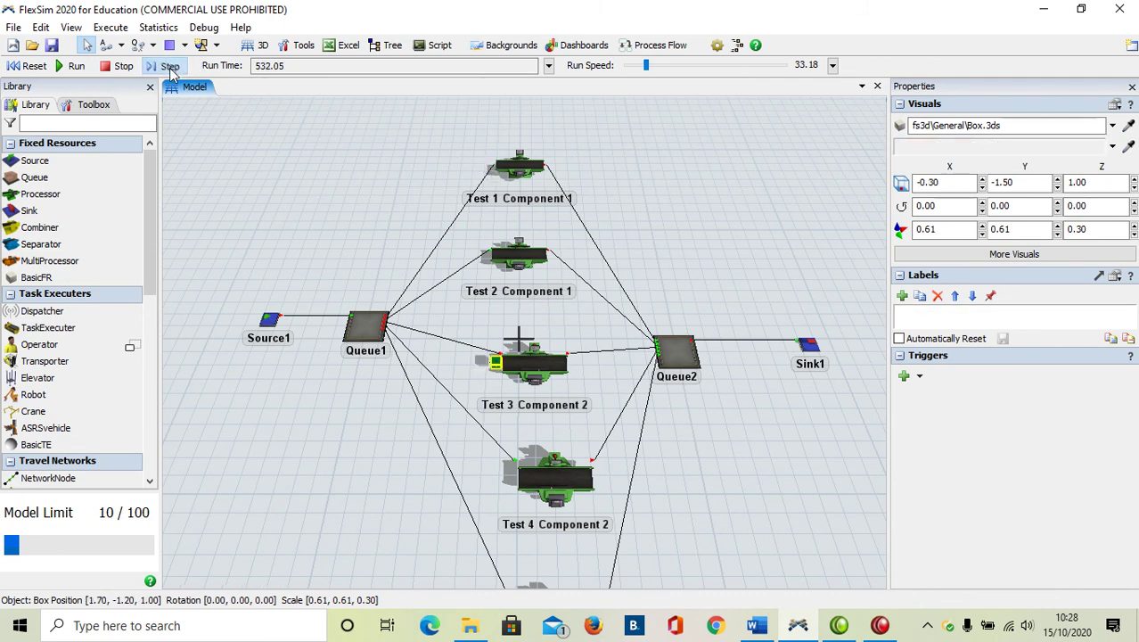
{"action": "left_click", "coordinate": [170, 67]}
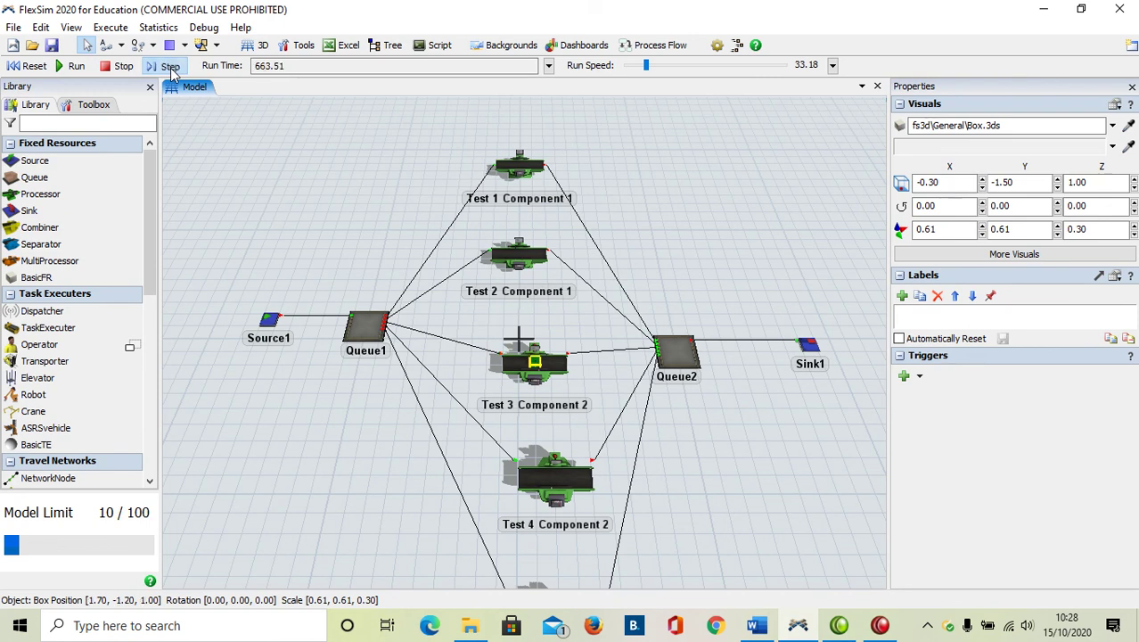
{"action": "left_click", "coordinate": [169, 66]}
{"action": "left_click", "coordinate": [169, 67]}
{"action": "left_click", "coordinate": [169, 67]}
{"action": "left_click", "coordinate": [169, 67]}
{"action": "left_click", "coordinate": [169, 67]}
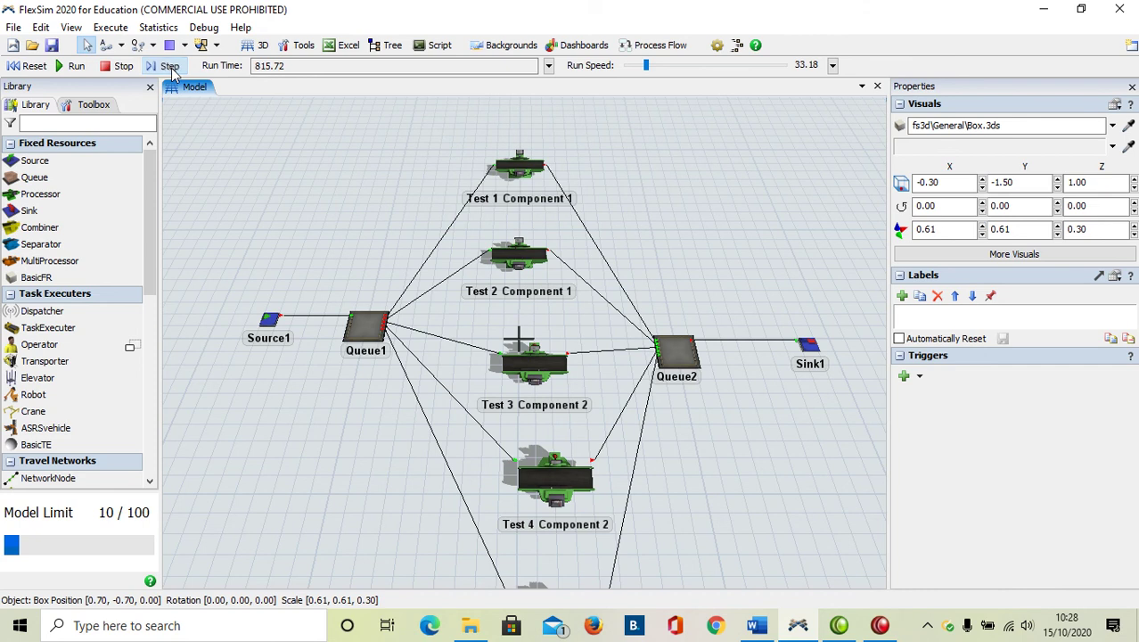
{"action": "left_click", "coordinate": [267, 321]}
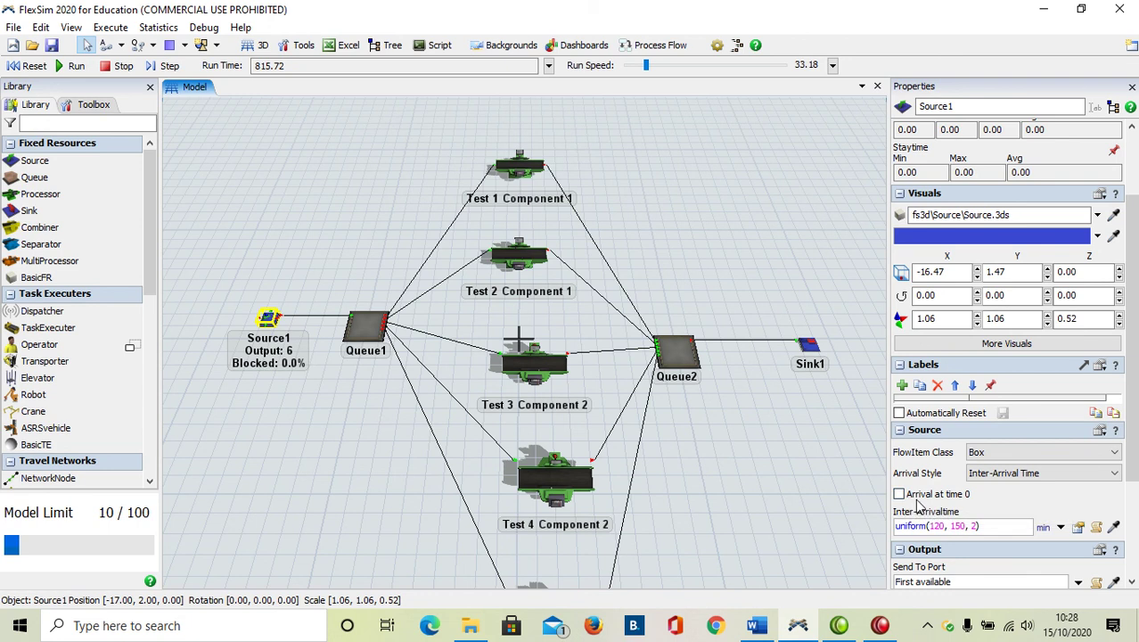
Step: Give Source1 an arrival at time 0 and exponential inter-arrival time with scale 30
{"action": "left_click", "coordinate": [900, 495]}
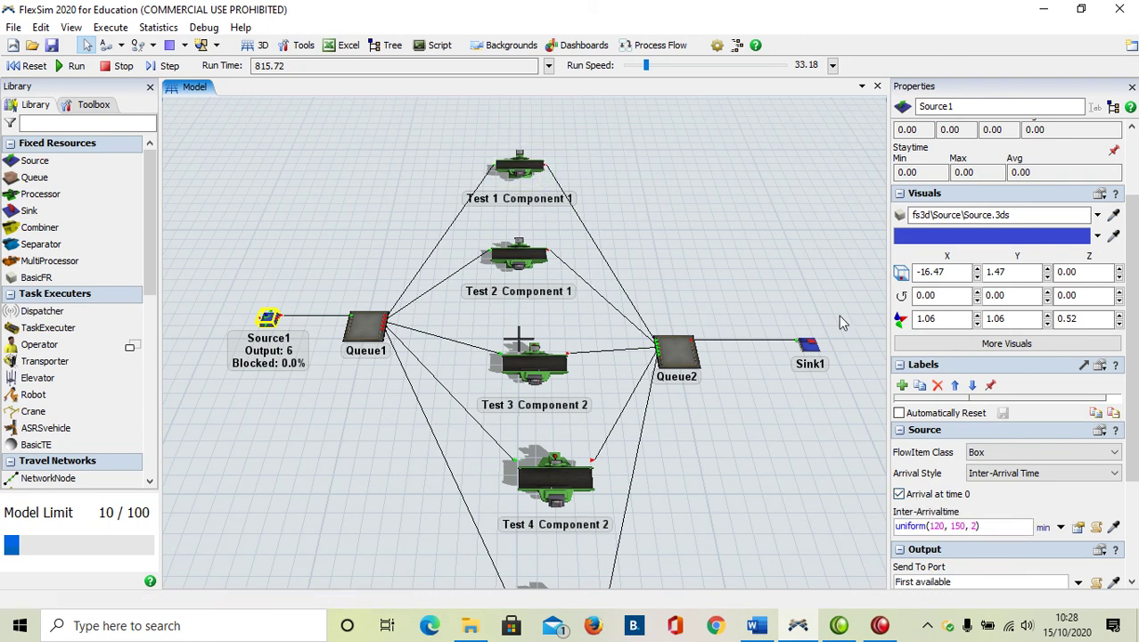
{"action": "scroll", "coordinate": [933, 375], "scroll_direction": "down", "scroll_amount": 3}
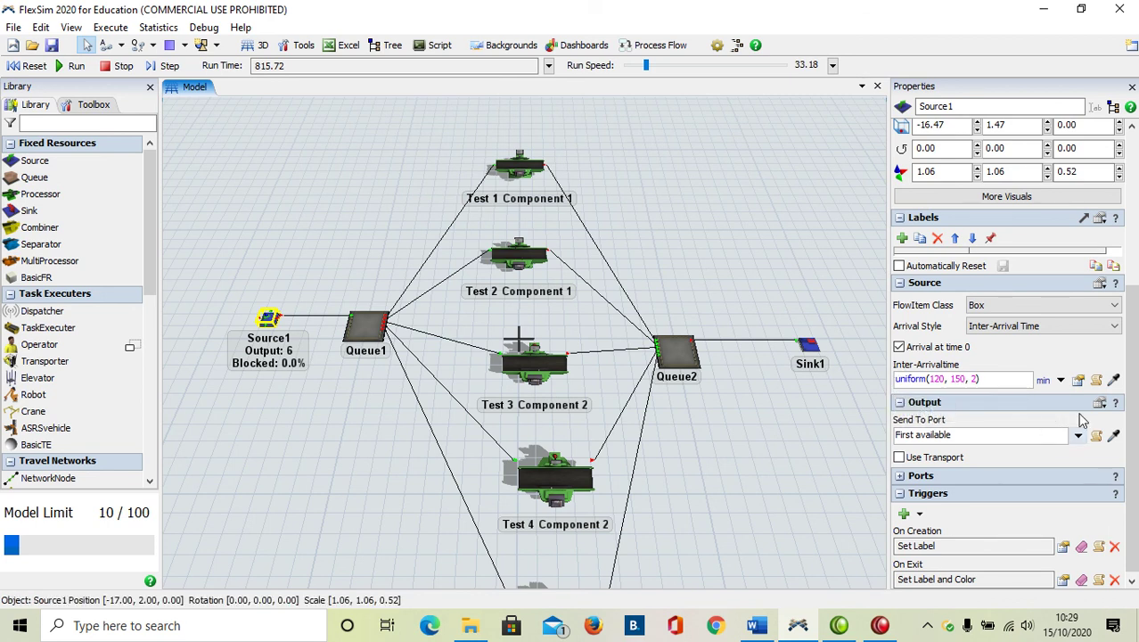
{"action": "left_click", "coordinate": [1060, 381]}
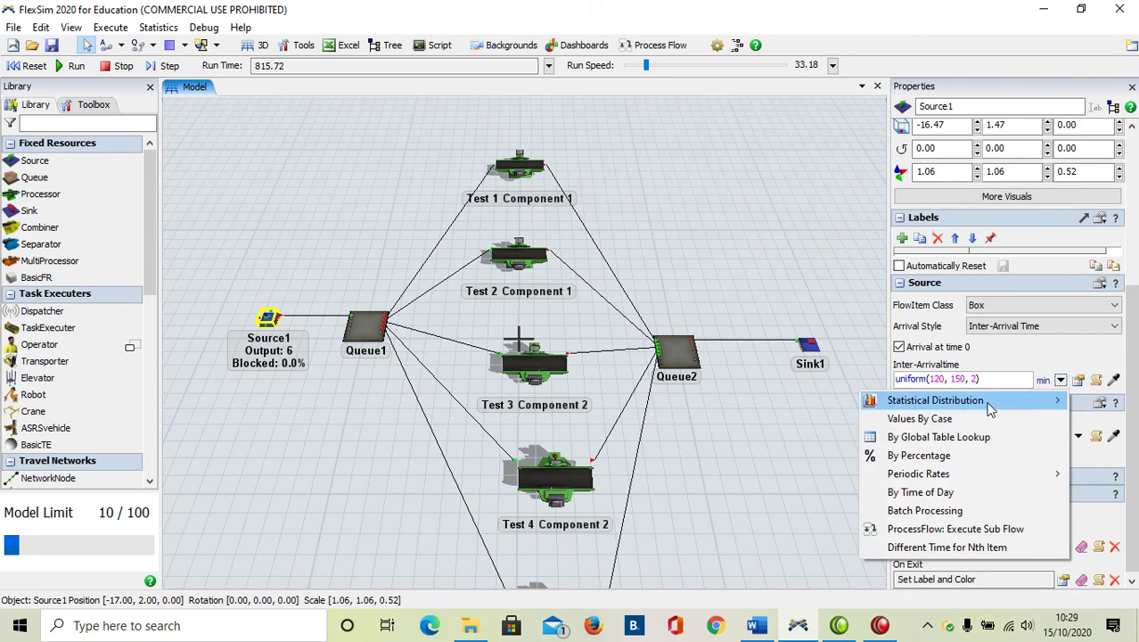
{"action": "mouse_move", "coordinate": [985, 401]}
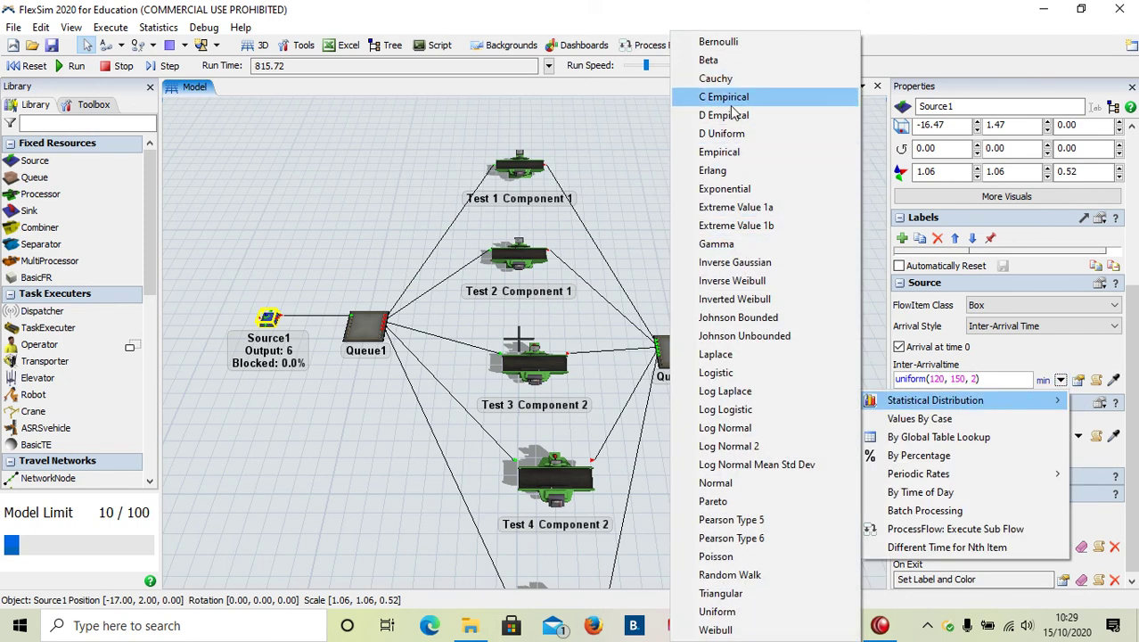
{"action": "left_click", "coordinate": [747, 190]}
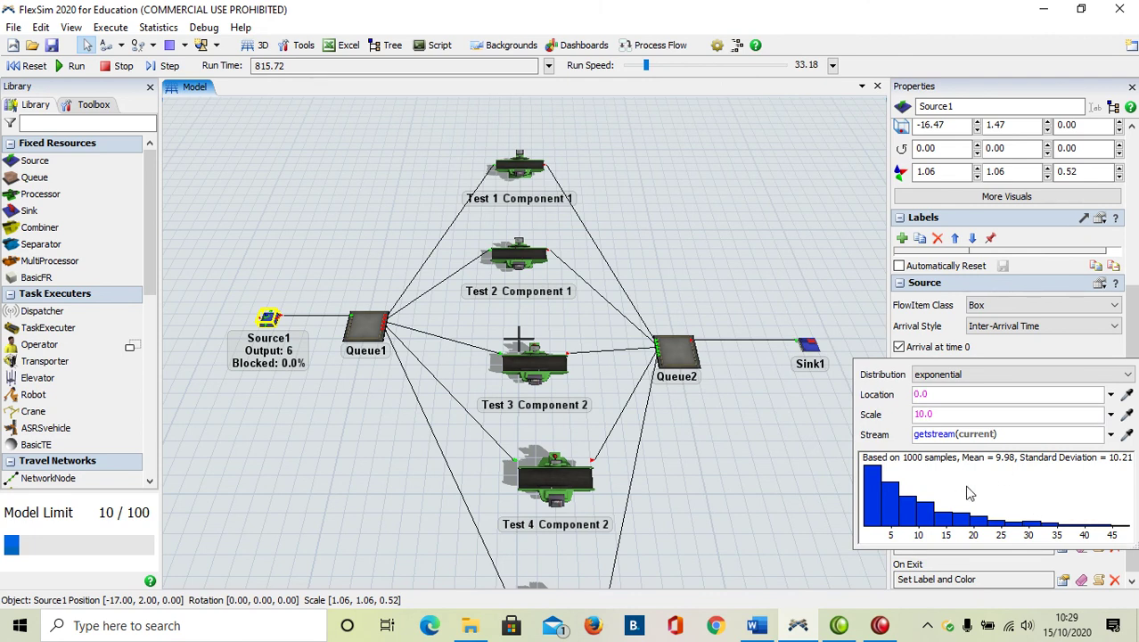
{"action": "left_click", "coordinate": [951, 415]}
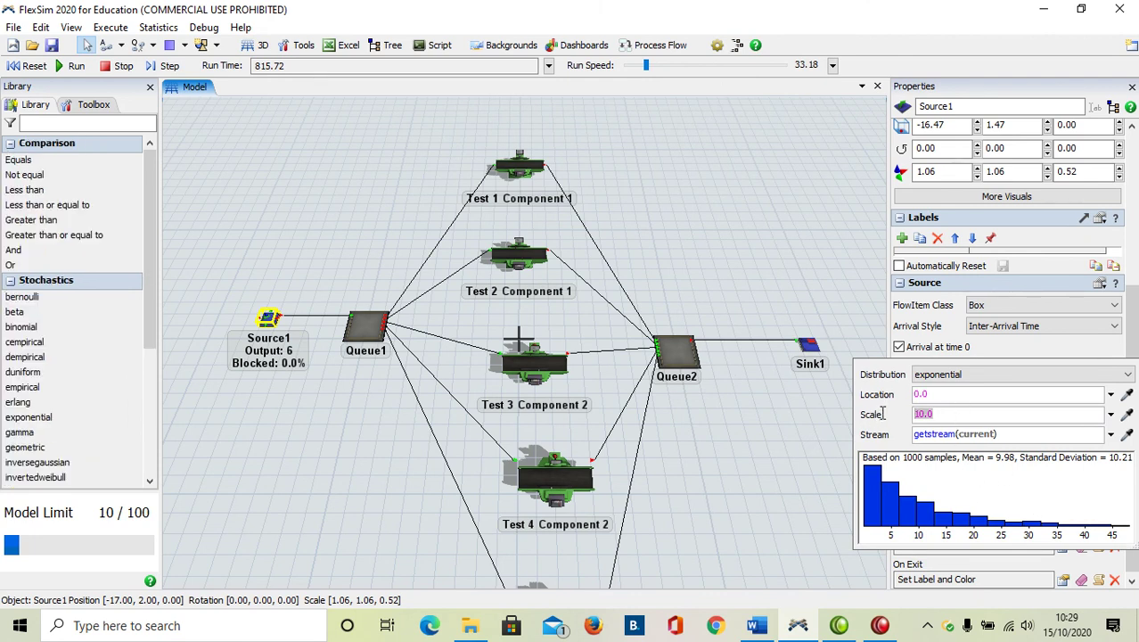
{"action": "type", "text": "0"}
{"action": "left_click", "coordinate": [730, 442]}
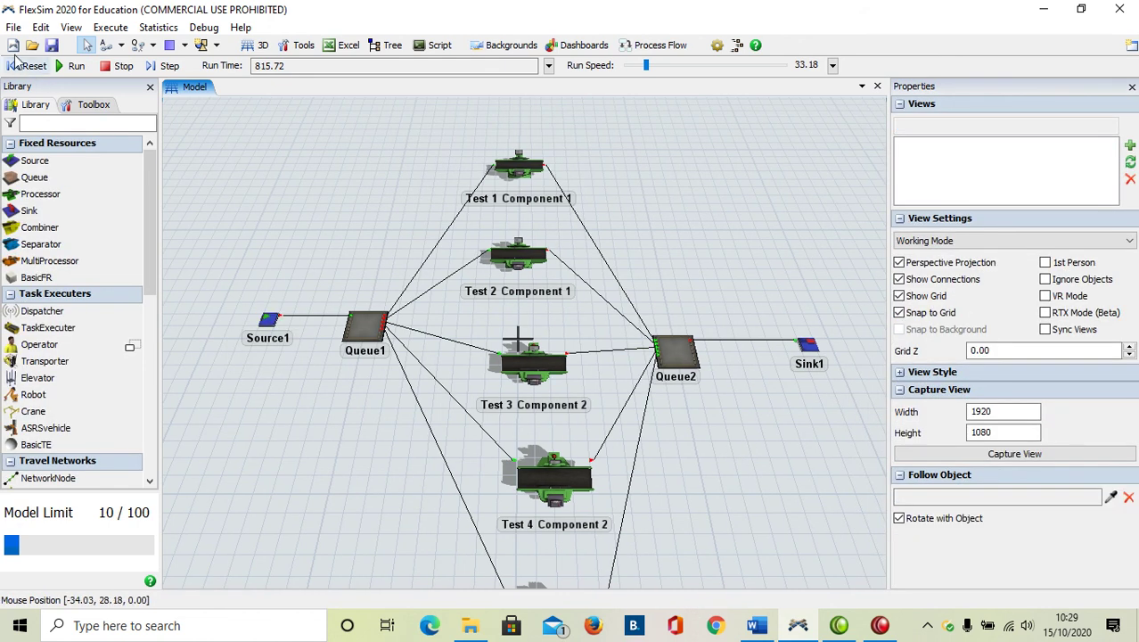
Step: Reset and run the model at a run speed of about 1575
{"action": "left_click", "coordinate": [28, 66]}
{"action": "left_click", "coordinate": [75, 66]}
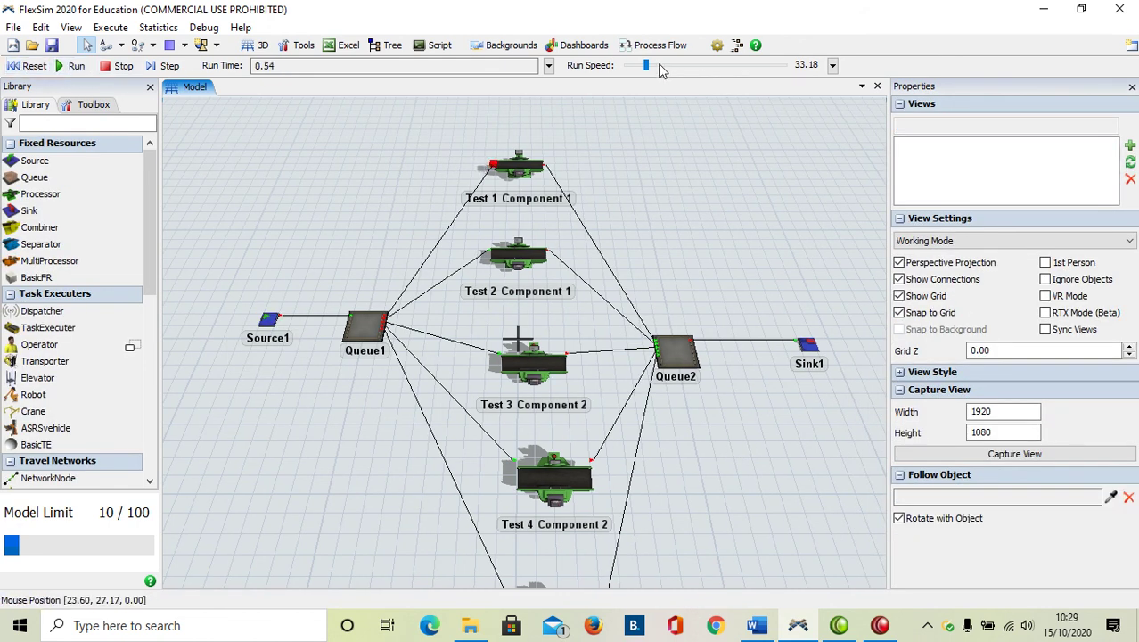
{"action": "left_click_drag", "start_coordinate": [647, 69], "coordinate": [680, 72]}
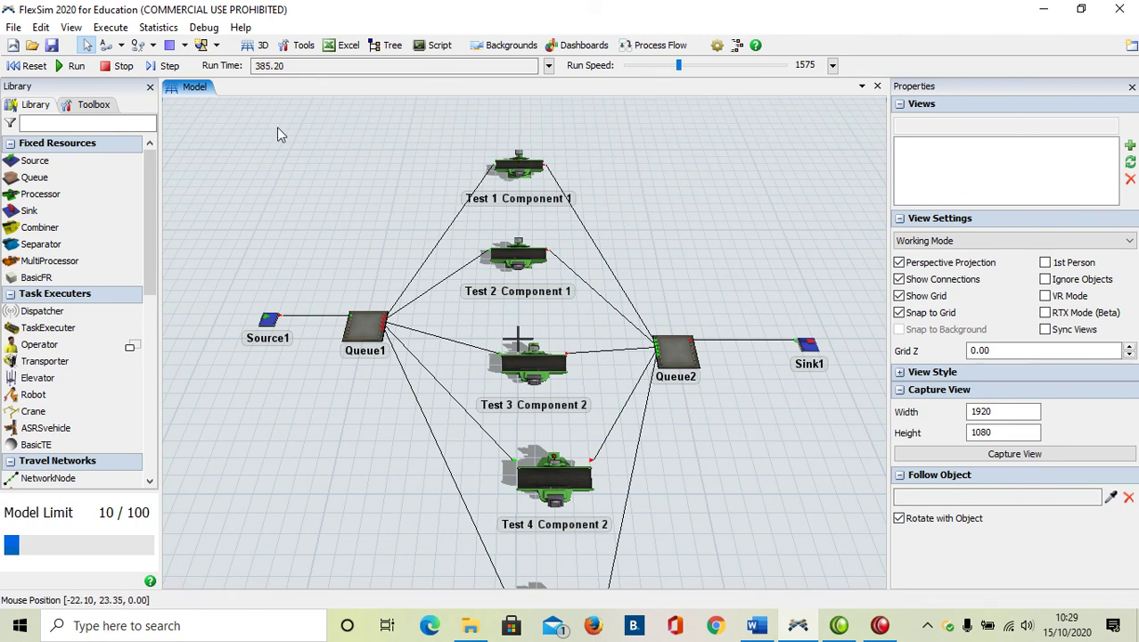
Step: Stop the simulation and select Test 1 Component 1 to show its properties
{"action": "left_click", "coordinate": [123, 68]}
{"action": "left_click", "coordinate": [531, 174]}
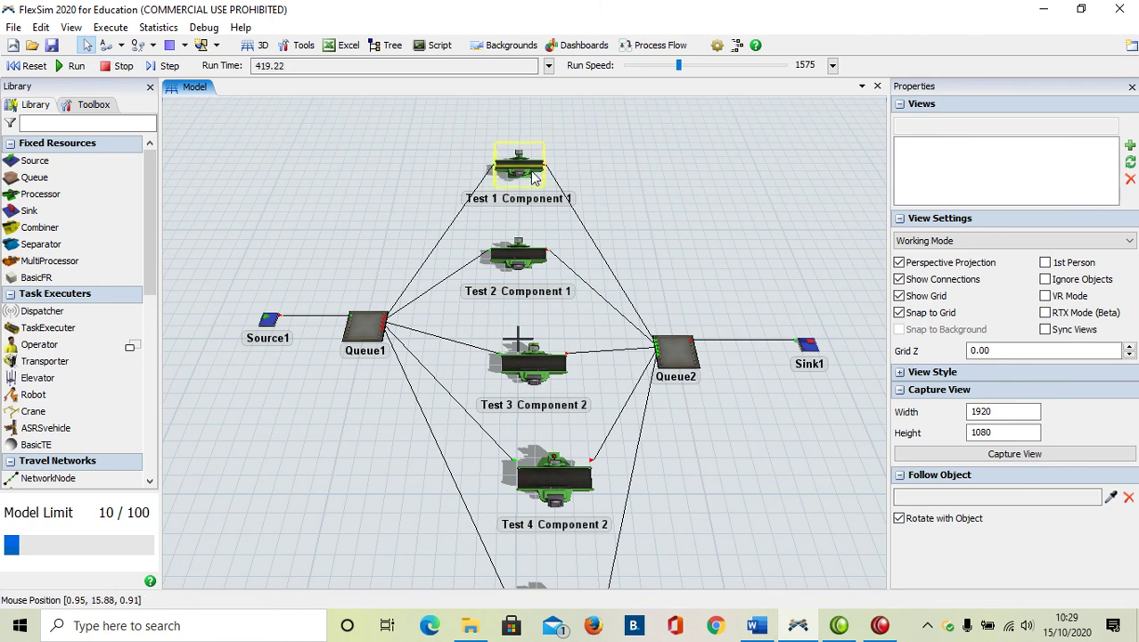
{"action": "double_click", "coordinate": [533, 176]}
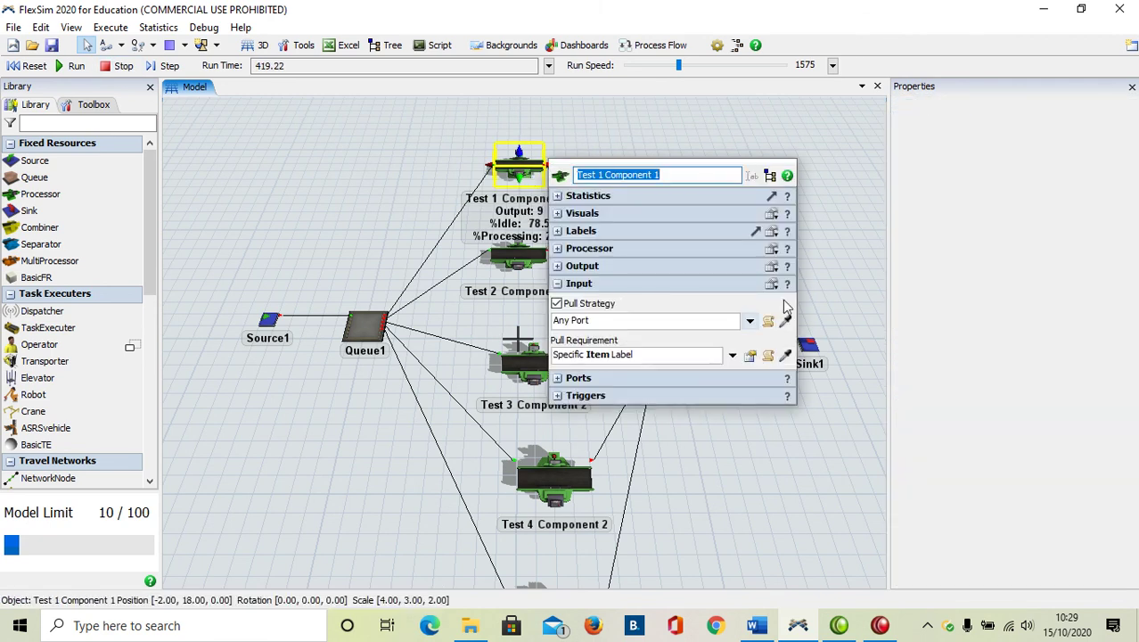
{"action": "left_click", "coordinate": [844, 260]}
{"action": "left_click", "coordinate": [524, 170]}
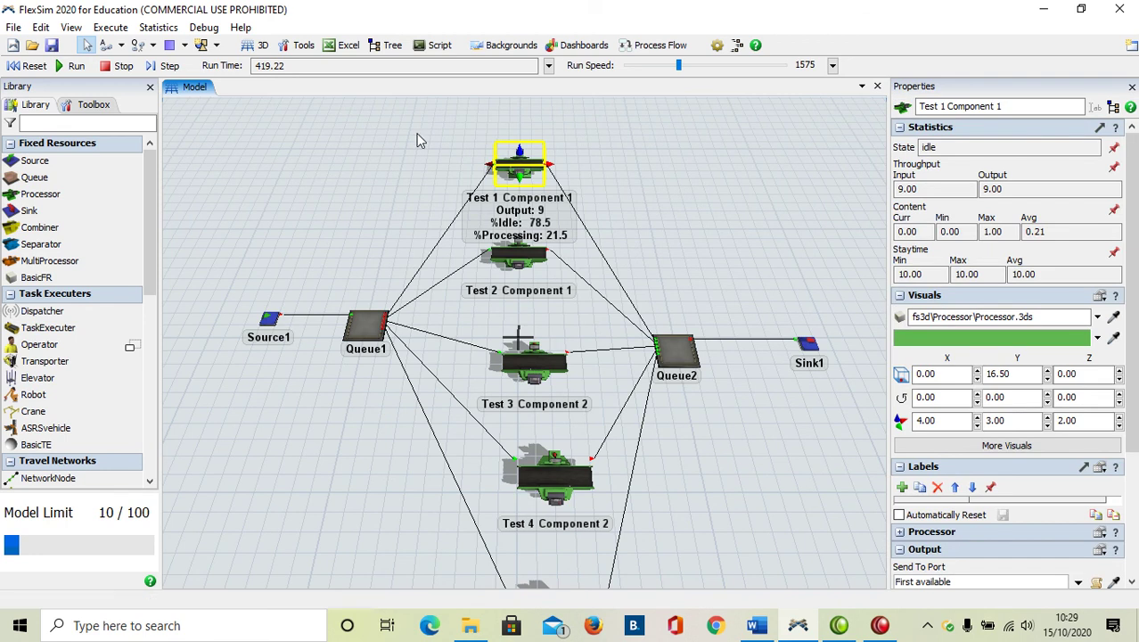
{"action": "scroll", "coordinate": [978, 314], "scroll_direction": "down", "scroll_amount": 2}
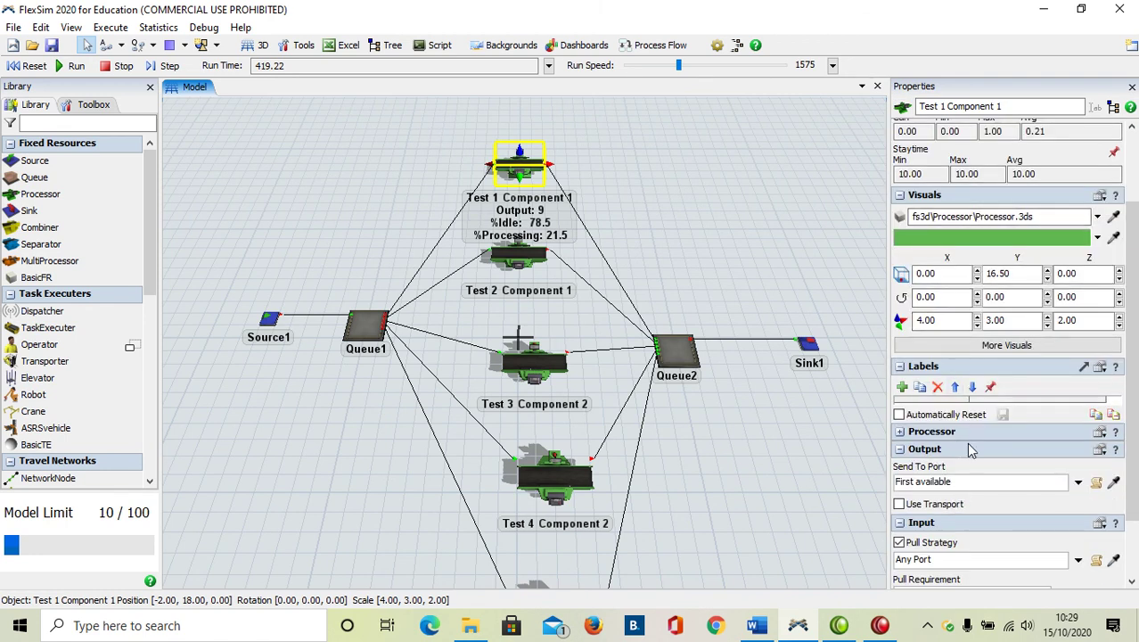
{"action": "scroll", "coordinate": [1005, 373], "scroll_direction": "up", "scroll_amount": 2}
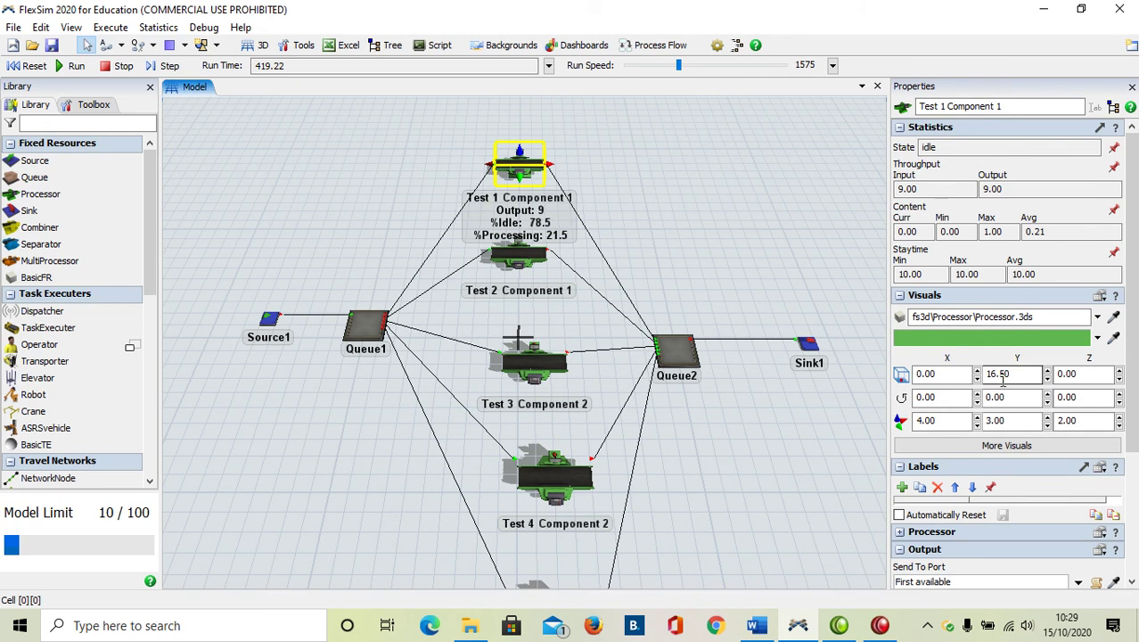
Step: Set the process time of Test 1 and Test 2 to 30 min
{"action": "left_click", "coordinate": [899, 532]}
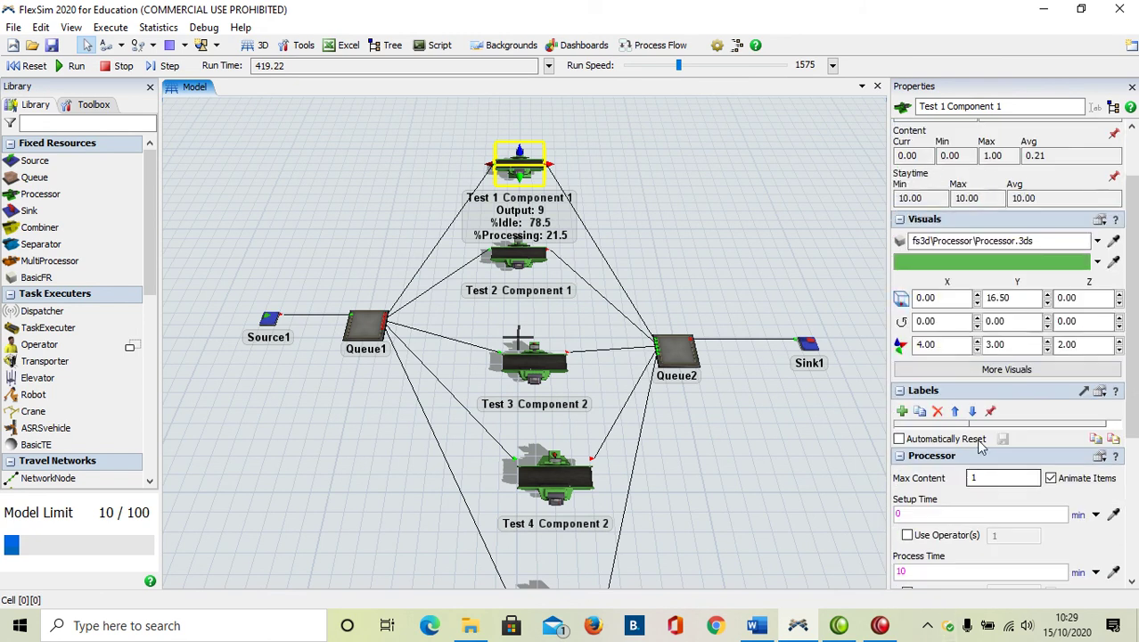
{"action": "double_click", "coordinate": [929, 571]}
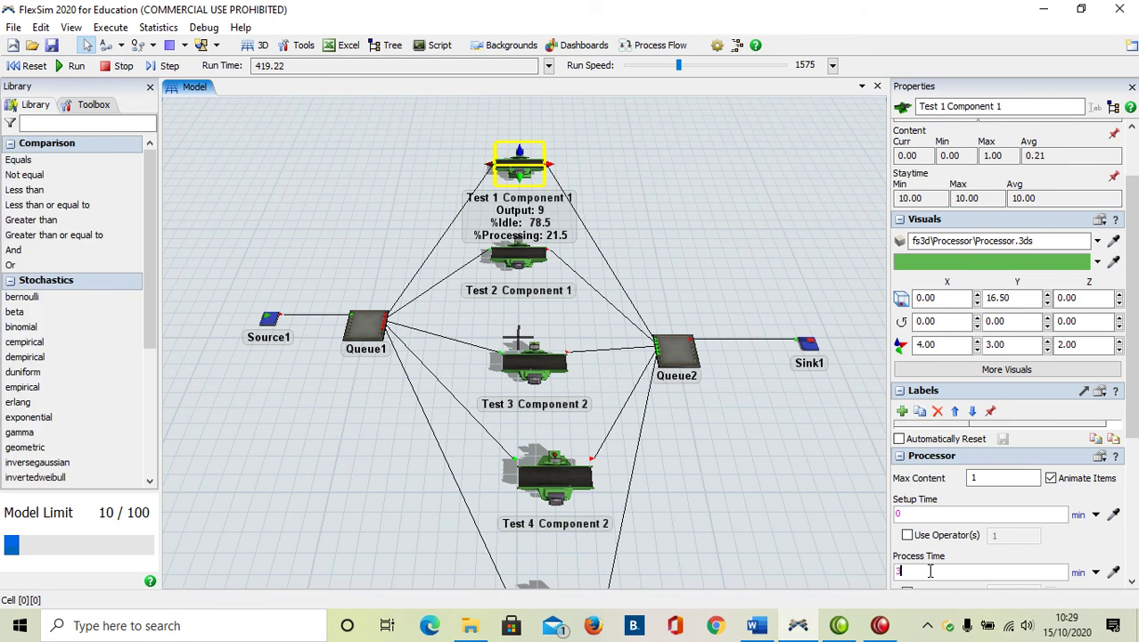
{"action": "left_click", "coordinate": [554, 292]}
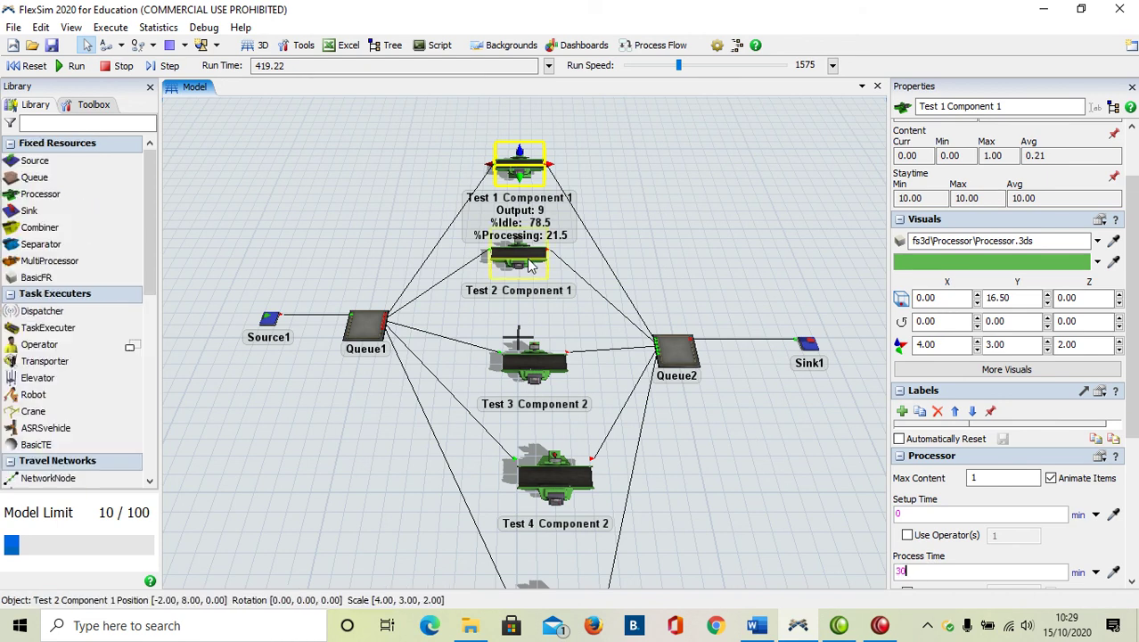
{"action": "double_click", "coordinate": [934, 572]}
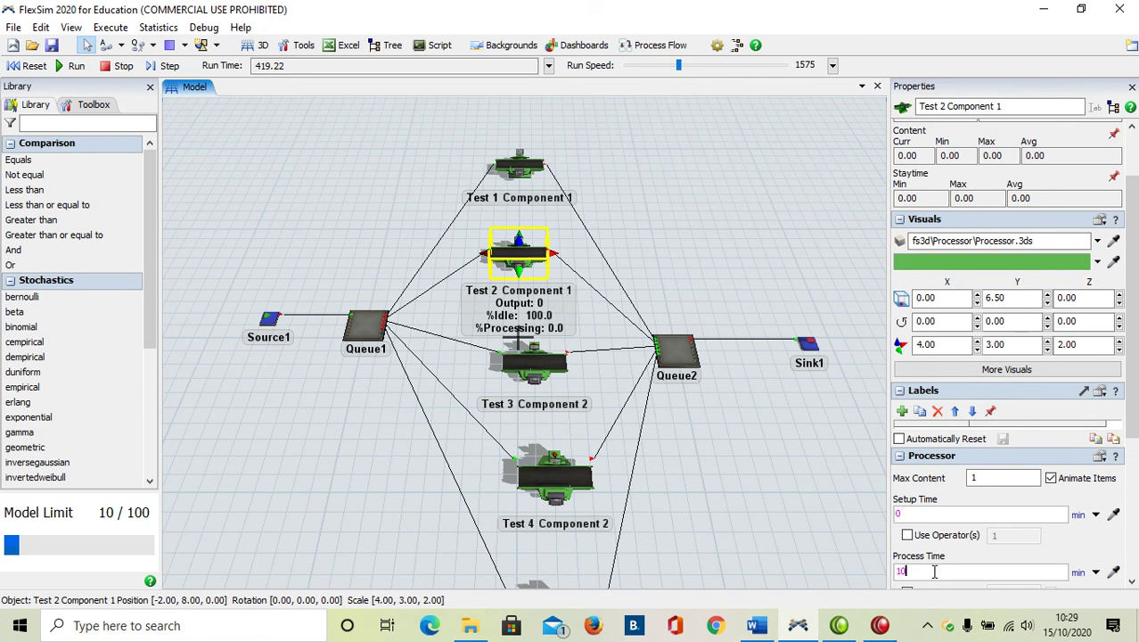
Step: Set the process time of Test 3 and Test 4 to 30 min
{"action": "left_click", "coordinate": [535, 365]}
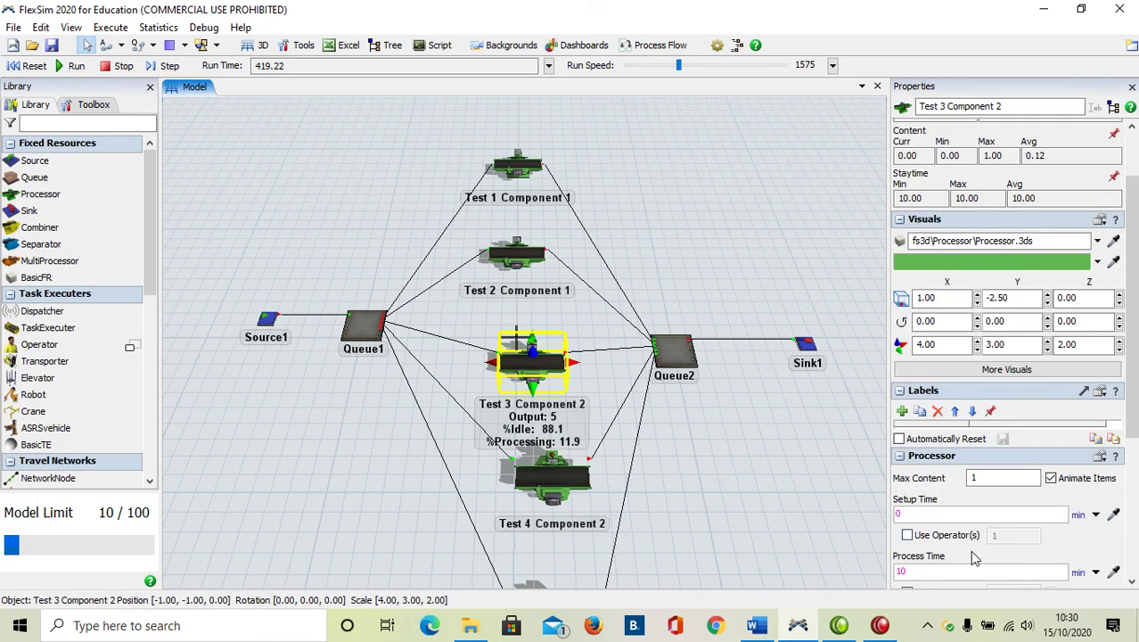
{"action": "double_click", "coordinate": [951, 571]}
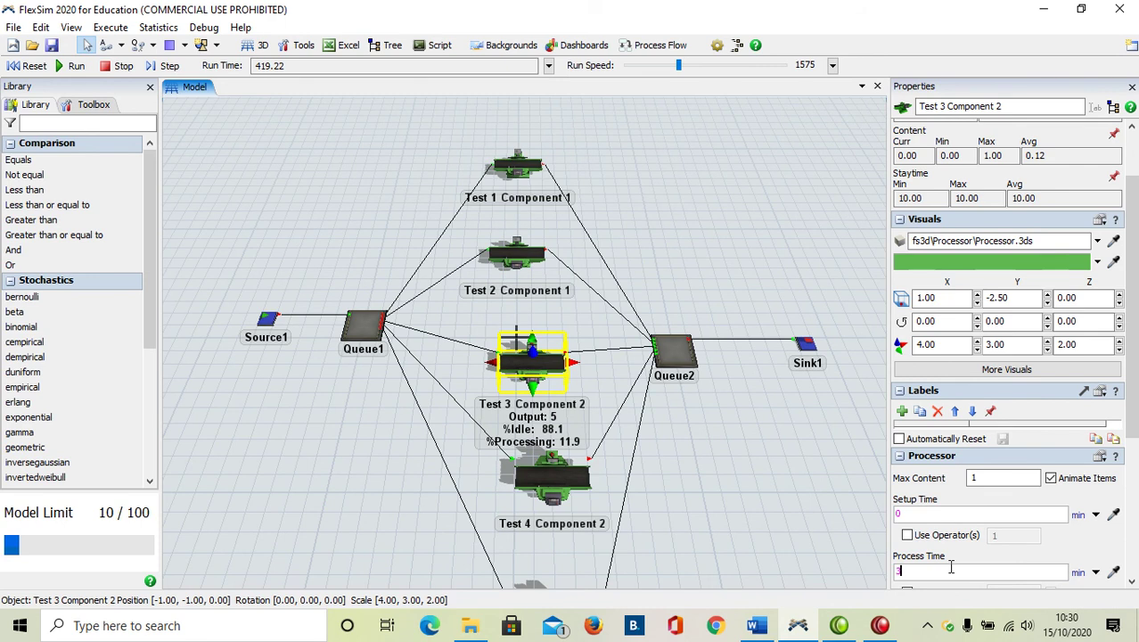
{"action": "type", "text": "30"}
{"action": "left_click", "coordinate": [731, 457]}
{"action": "left_click", "coordinate": [550, 472]}
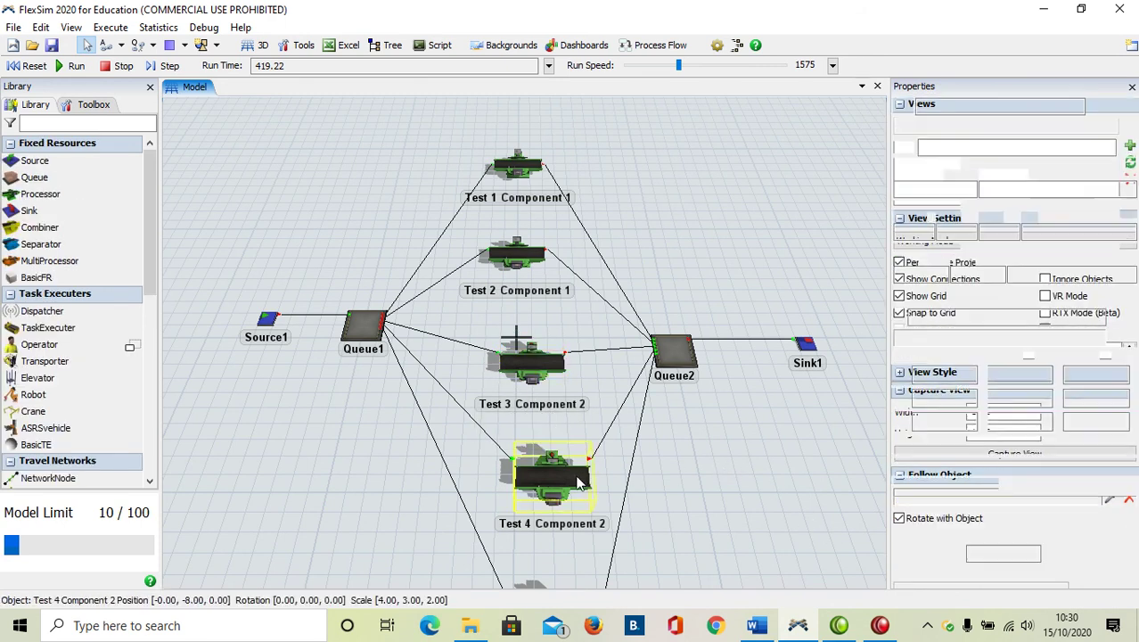
{"action": "double_click", "coordinate": [953, 571]}
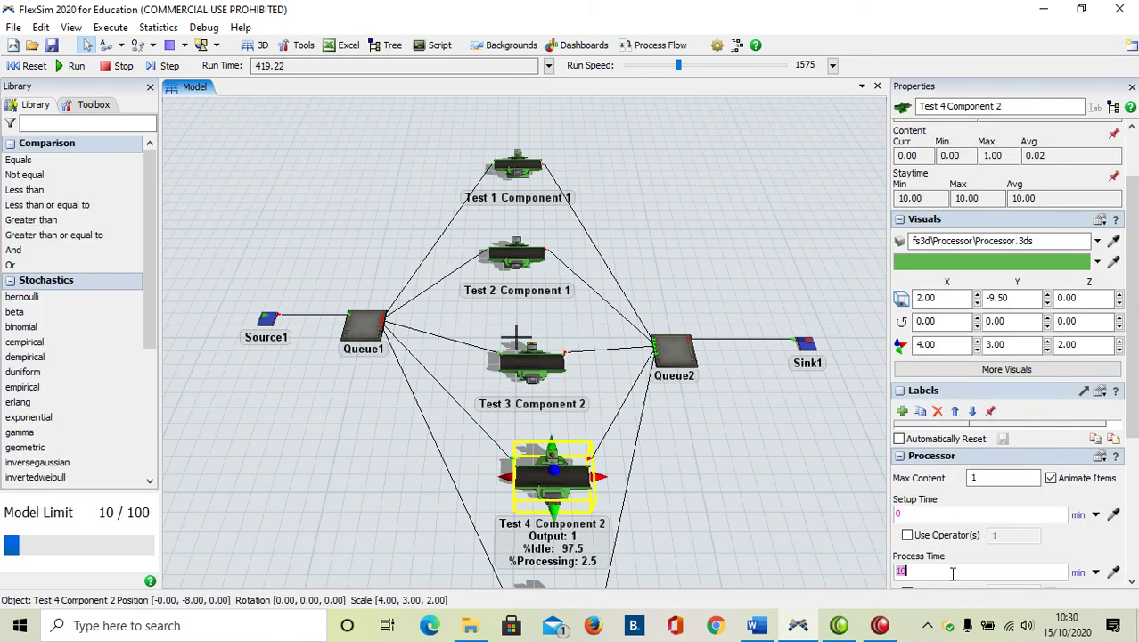
{"action": "type", "text": "30"}
{"action": "left_click", "coordinate": [808, 467]}
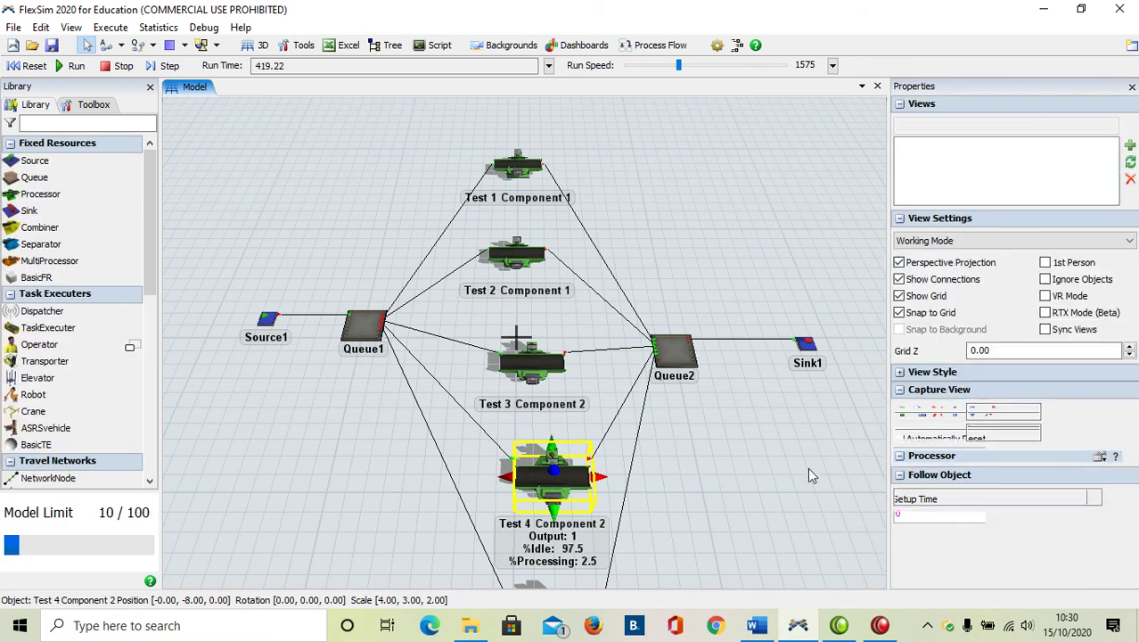
Step: Check Test 5 Component 2's process time, then recentre and rotate the layout view
{"action": "scroll", "coordinate": [807, 462], "scroll_direction": "down", "scroll_amount": 3}
{"action": "left_click", "coordinate": [691, 542]}
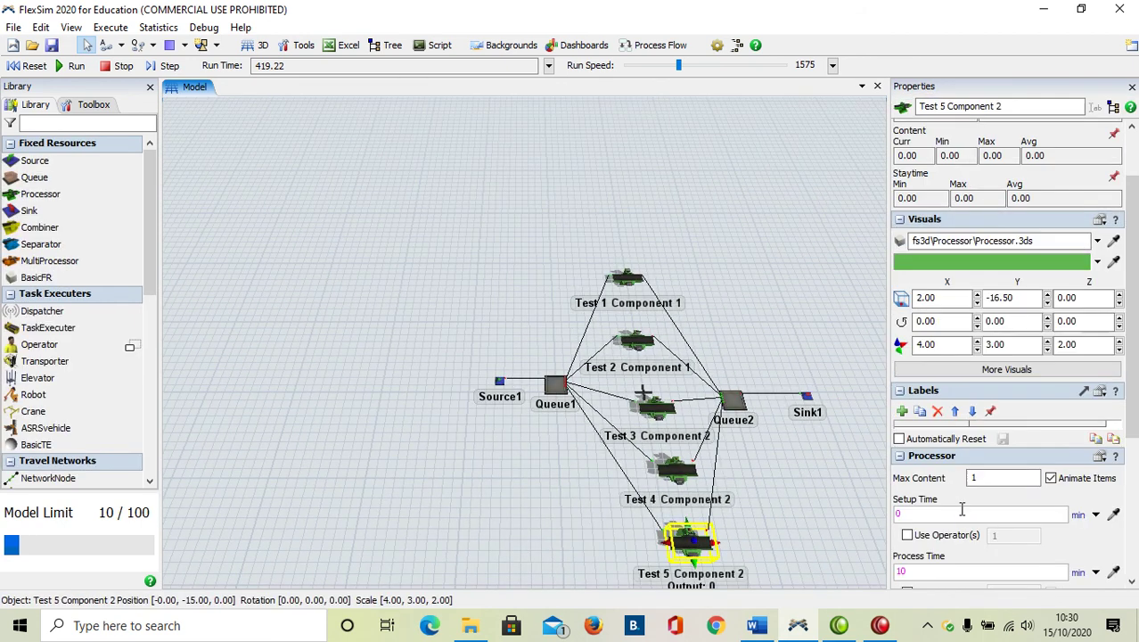
{"action": "left_click", "coordinate": [946, 572]}
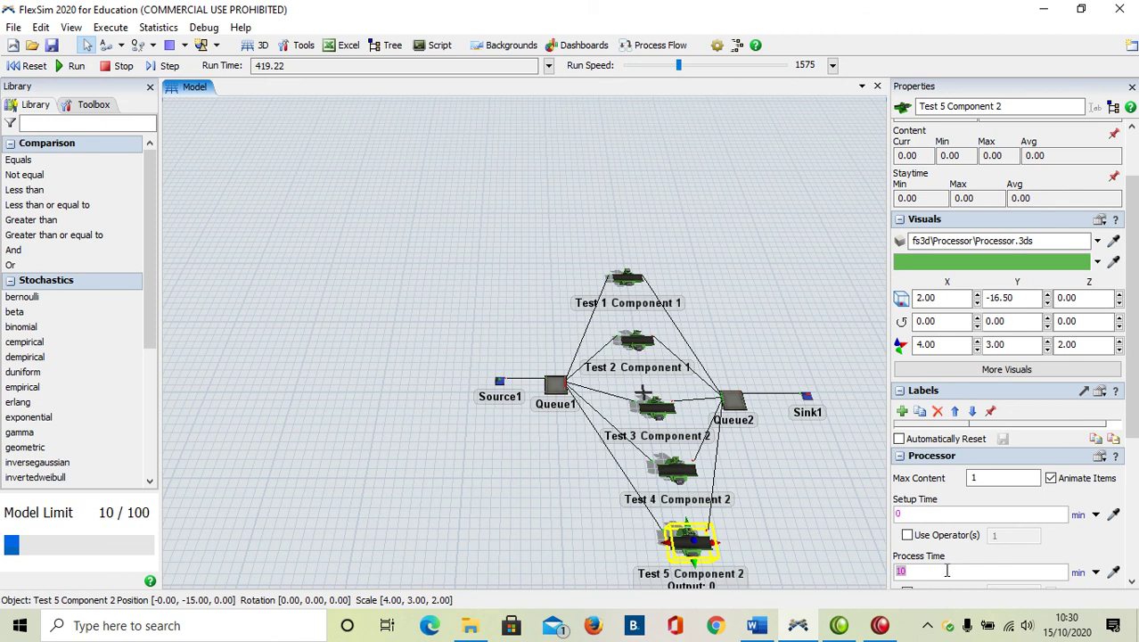
{"action": "left_click", "coordinate": [807, 464]}
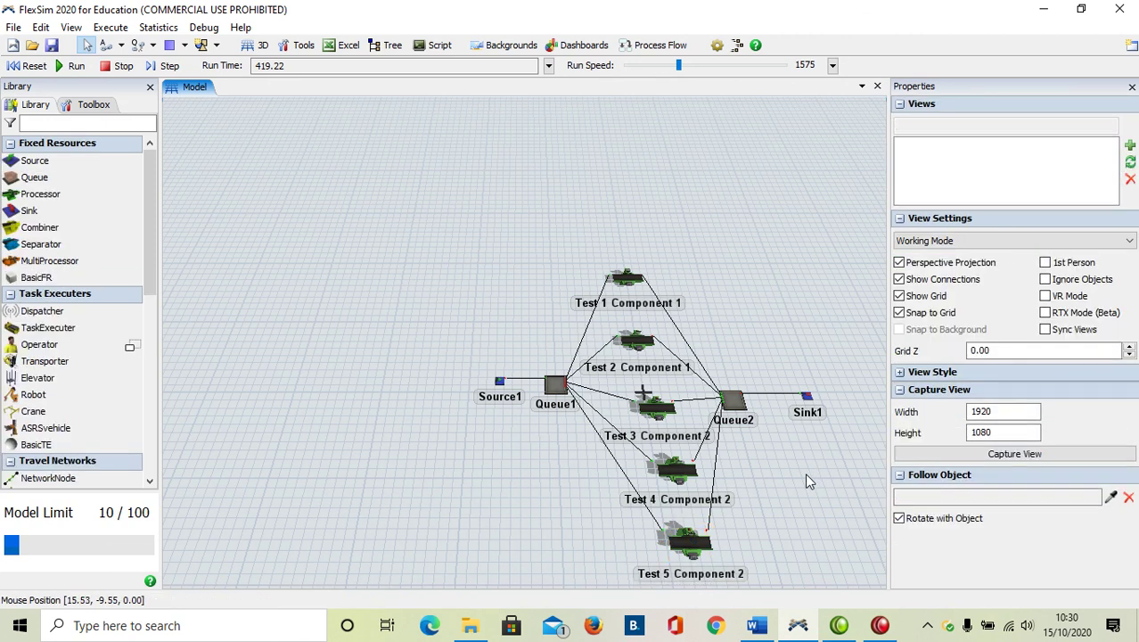
{"action": "left_click_drag", "start_coordinate": [805, 472], "coordinate": [623, 429]}
{"action": "right_click_drag", "start_coordinate": [600, 455], "coordinate": [614, 446]}
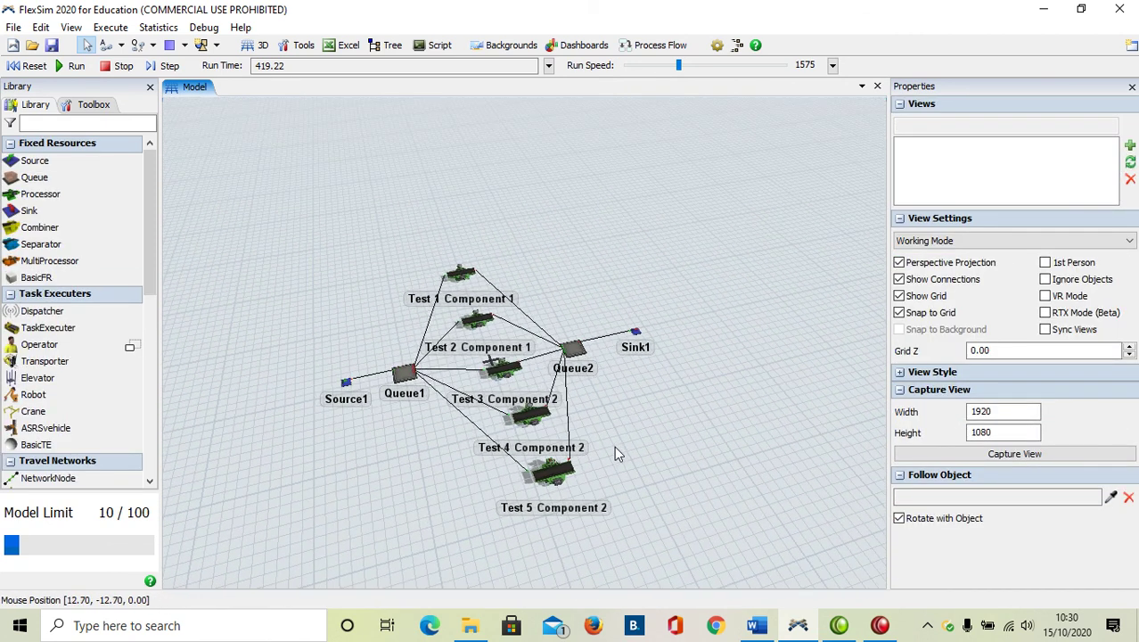
{"action": "scroll", "coordinate": [624, 402], "scroll_direction": "up", "scroll_amount": 5}
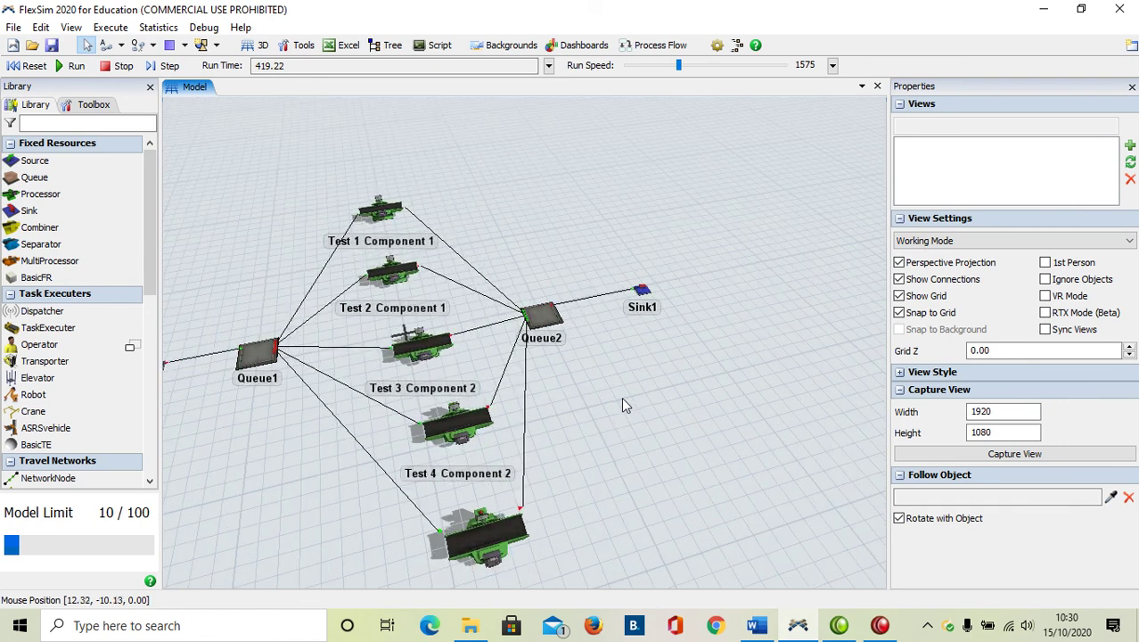
Step: Reset the model, run it, and raise the run speed to 2401
{"action": "left_click", "coordinate": [29, 66]}
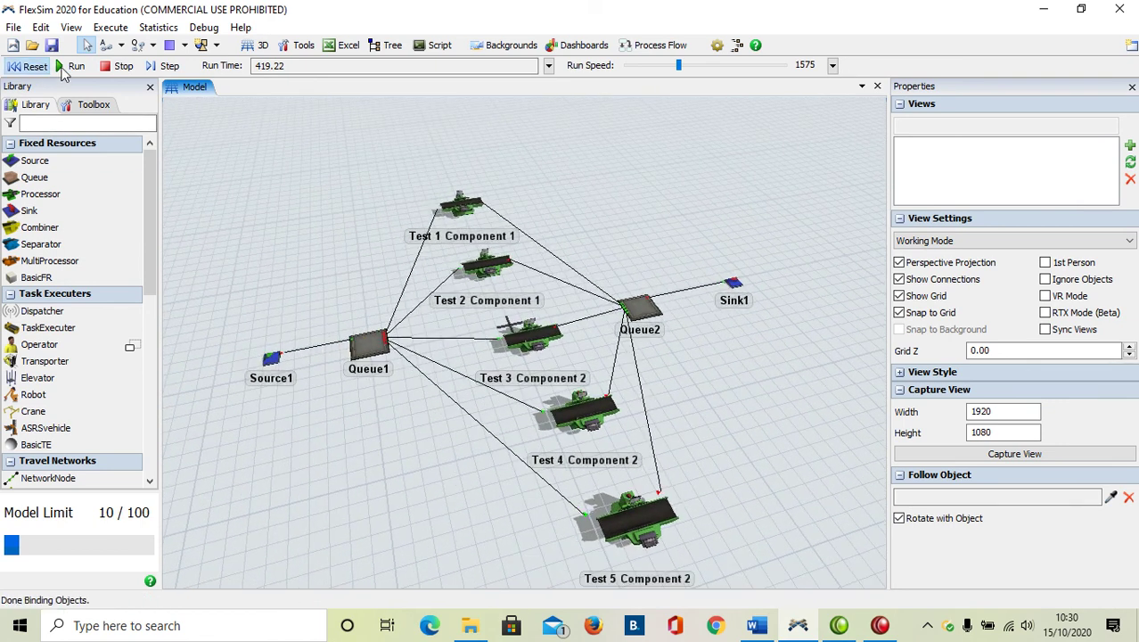
{"action": "left_click", "coordinate": [75, 68]}
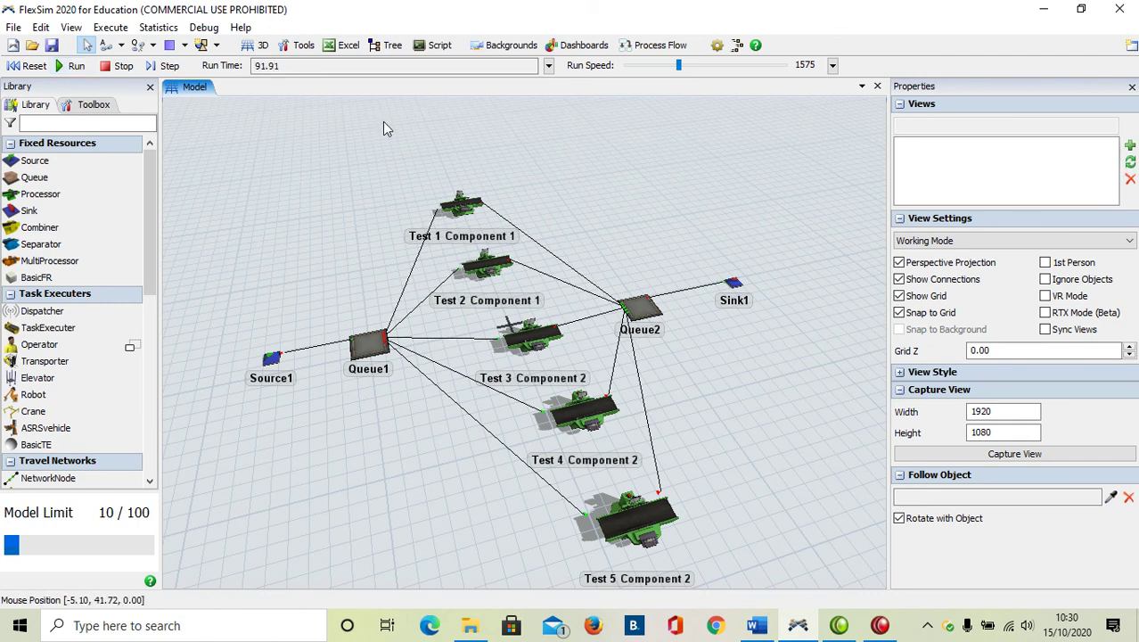
{"action": "left_click_drag", "start_coordinate": [677, 69], "coordinate": [684, 68]}
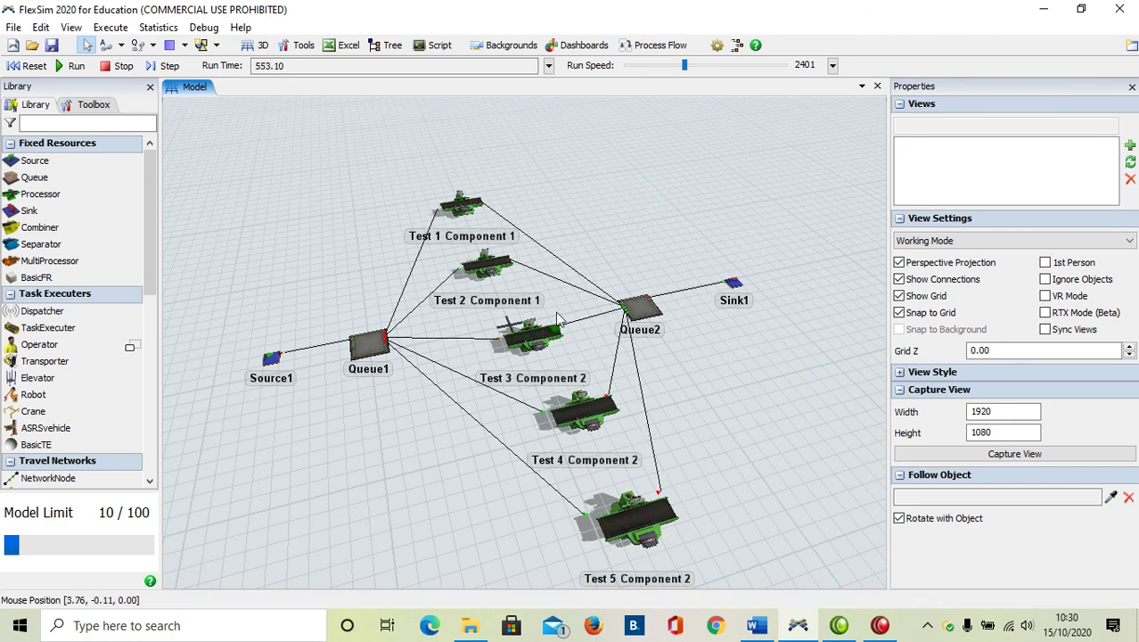
Step: Confirm Test 2 Component 1's pull requirement is Type = 1, then select Source1
{"action": "left_click", "coordinate": [487, 265]}
{"action": "scroll", "coordinate": [974, 546], "scroll_direction": "down", "scroll_amount": 5}
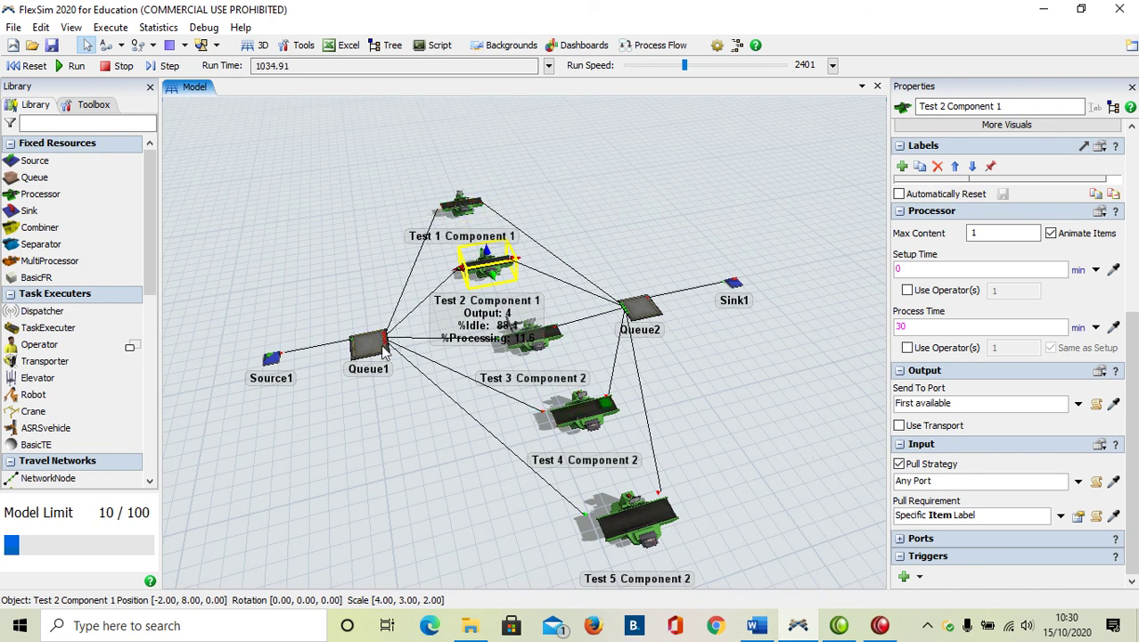
{"action": "left_click", "coordinate": [1078, 517]}
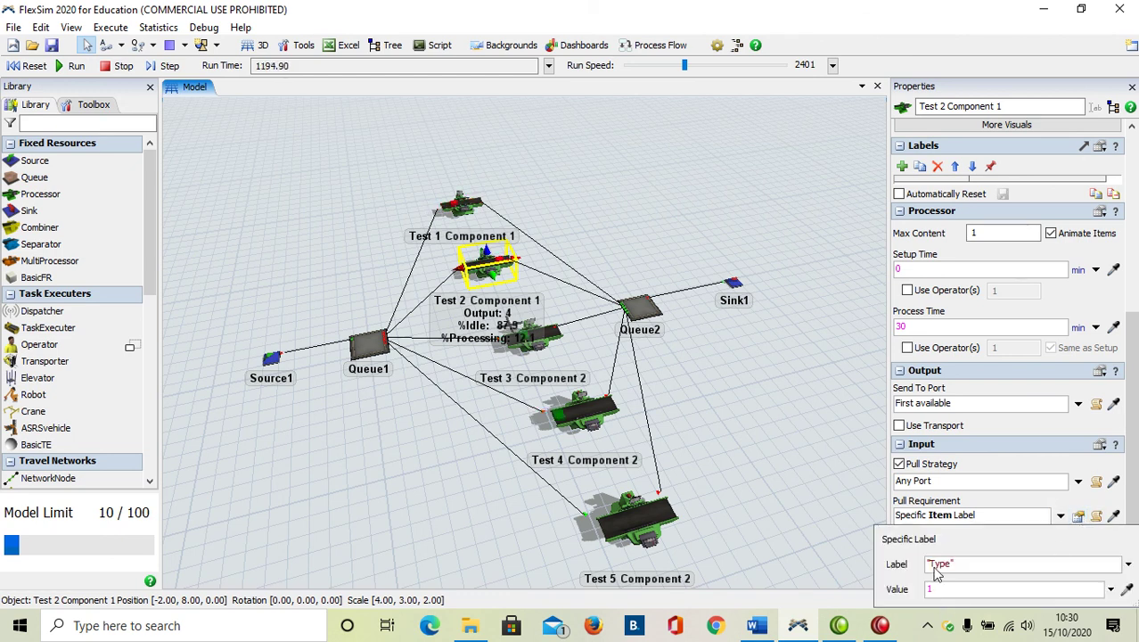
{"action": "left_click", "coordinate": [271, 358]}
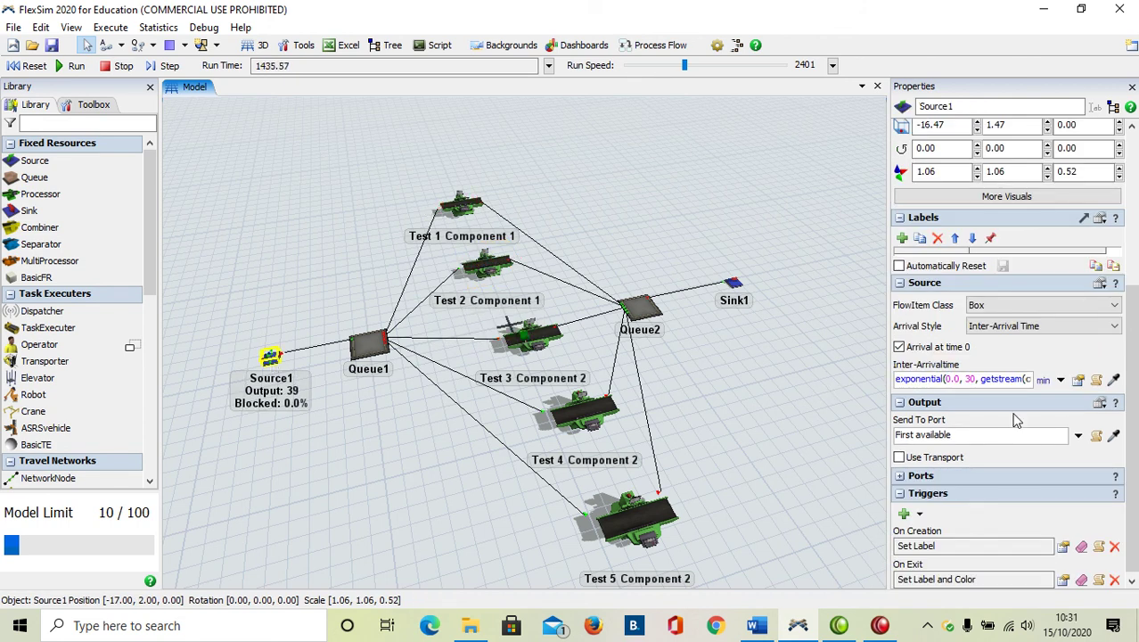
Step: Inspect Source1's On Exit Set Label and Color trigger settings
{"action": "scroll", "coordinate": [1016, 419], "scroll_direction": "down", "scroll_amount": 1}
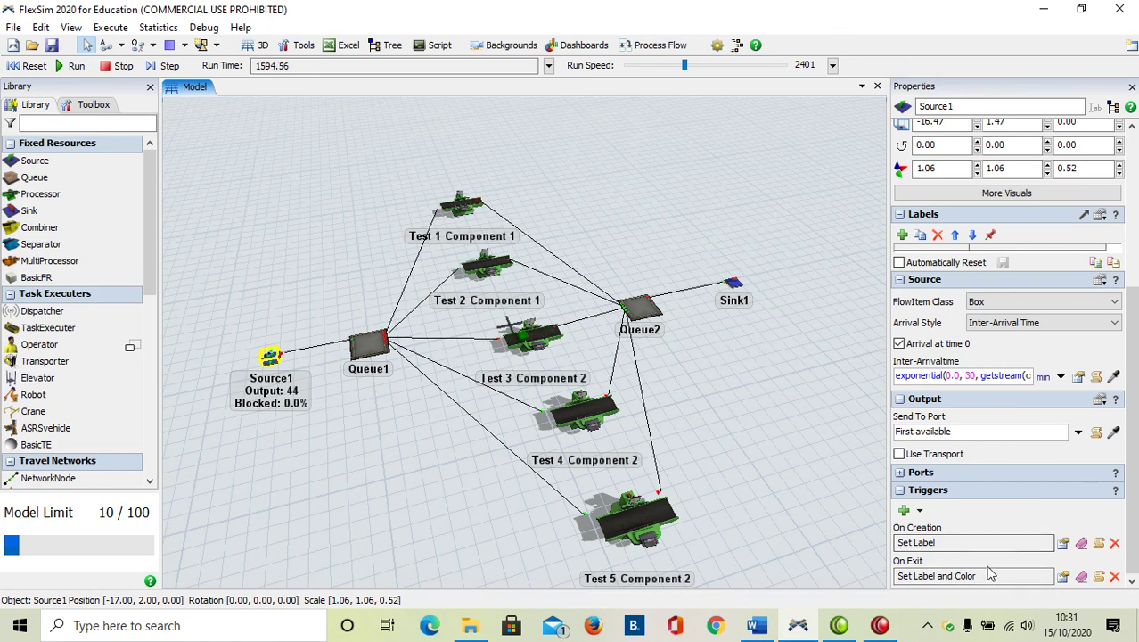
{"action": "left_click", "coordinate": [1063, 576]}
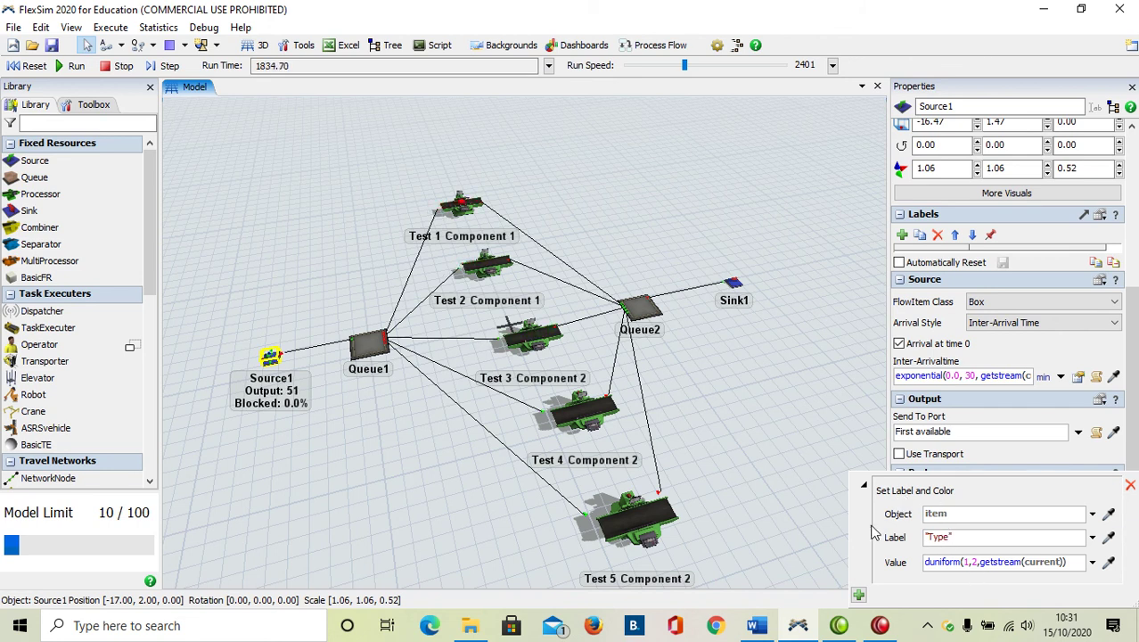
{"action": "left_click", "coordinate": [764, 410]}
Step: Check Test 4 Component 2's Type label pull requirement, then deselect it
{"action": "left_click", "coordinate": [581, 411]}
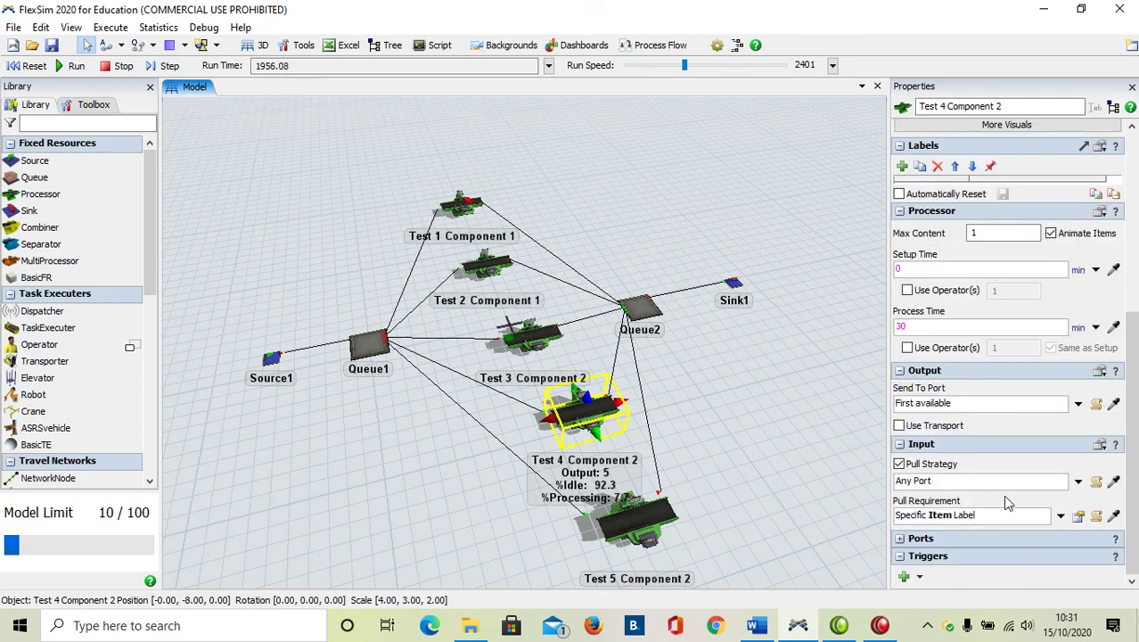
{"action": "left_click", "coordinate": [1078, 515]}
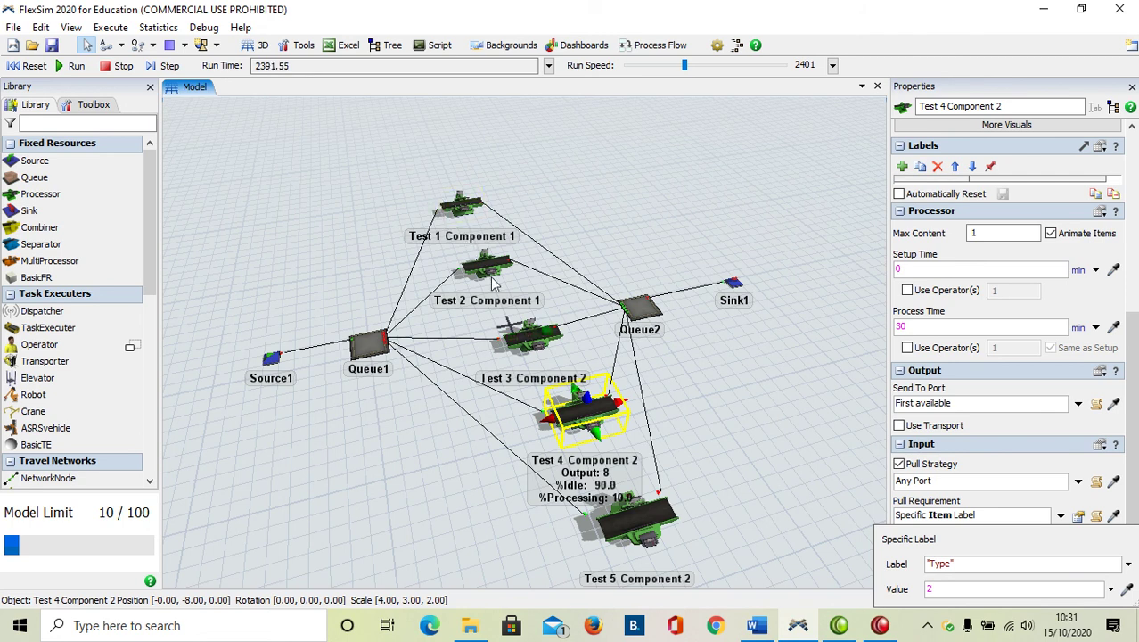
{"action": "left_click", "coordinate": [678, 206]}
{"action": "scroll", "coordinate": [673, 200], "scroll_direction": "down", "scroll_amount": 2}
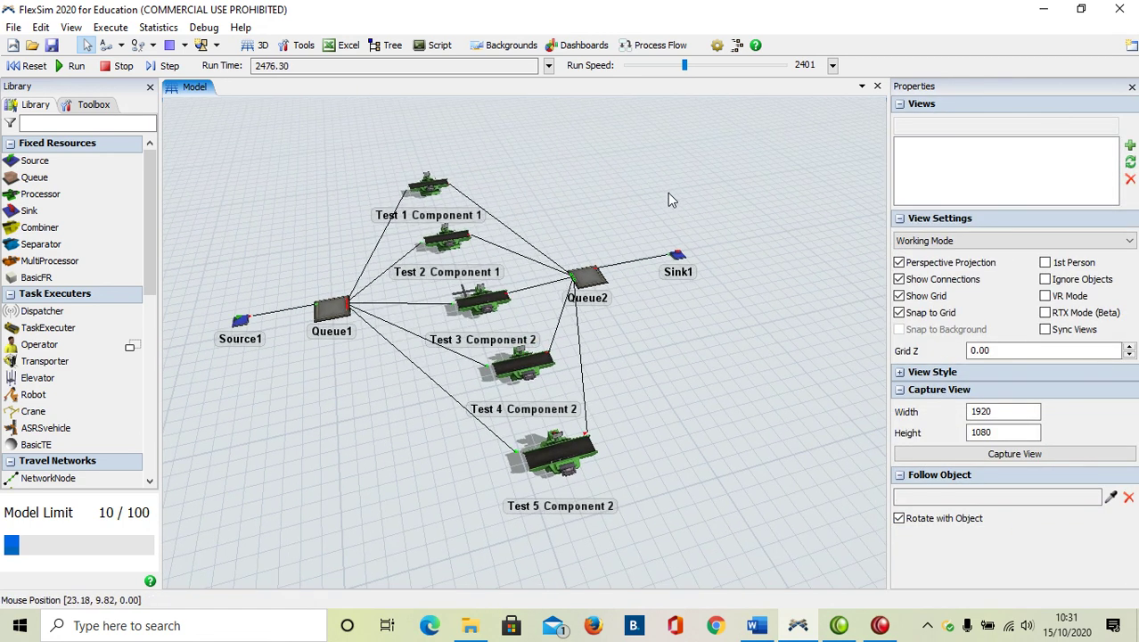